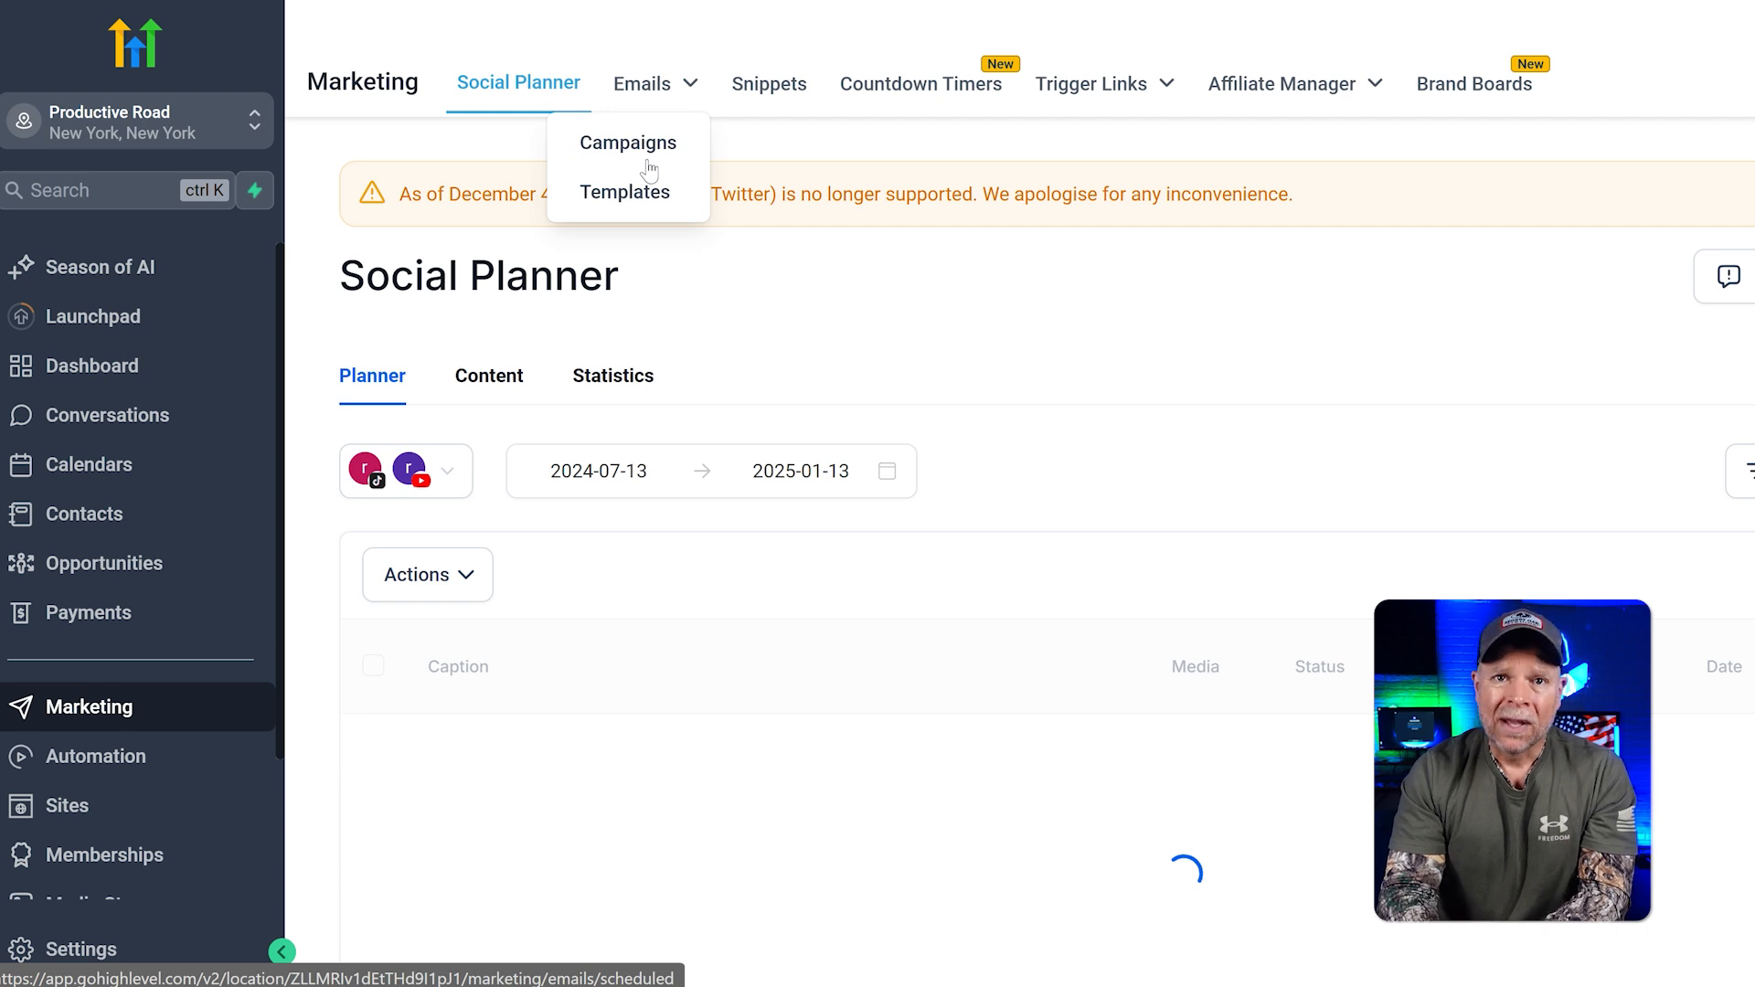
- Create a blank email template from the email marketing templates page using the Design Editor
left_click(646, 205)
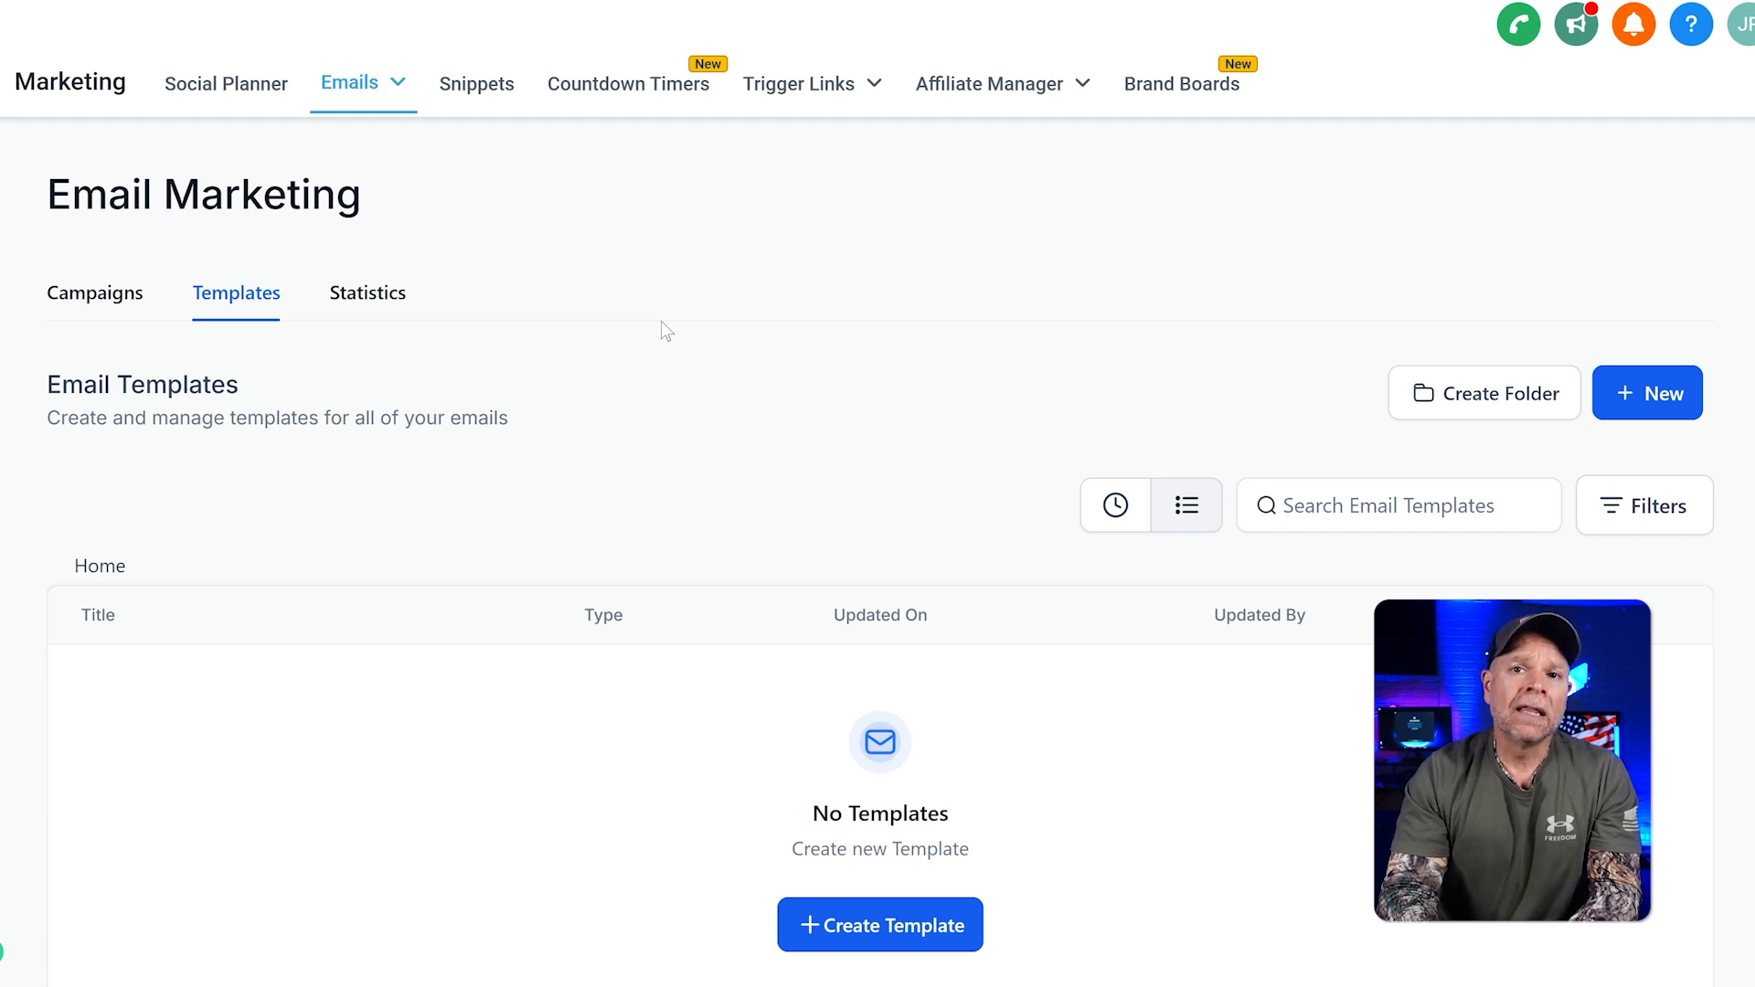
left_click(1648, 400)
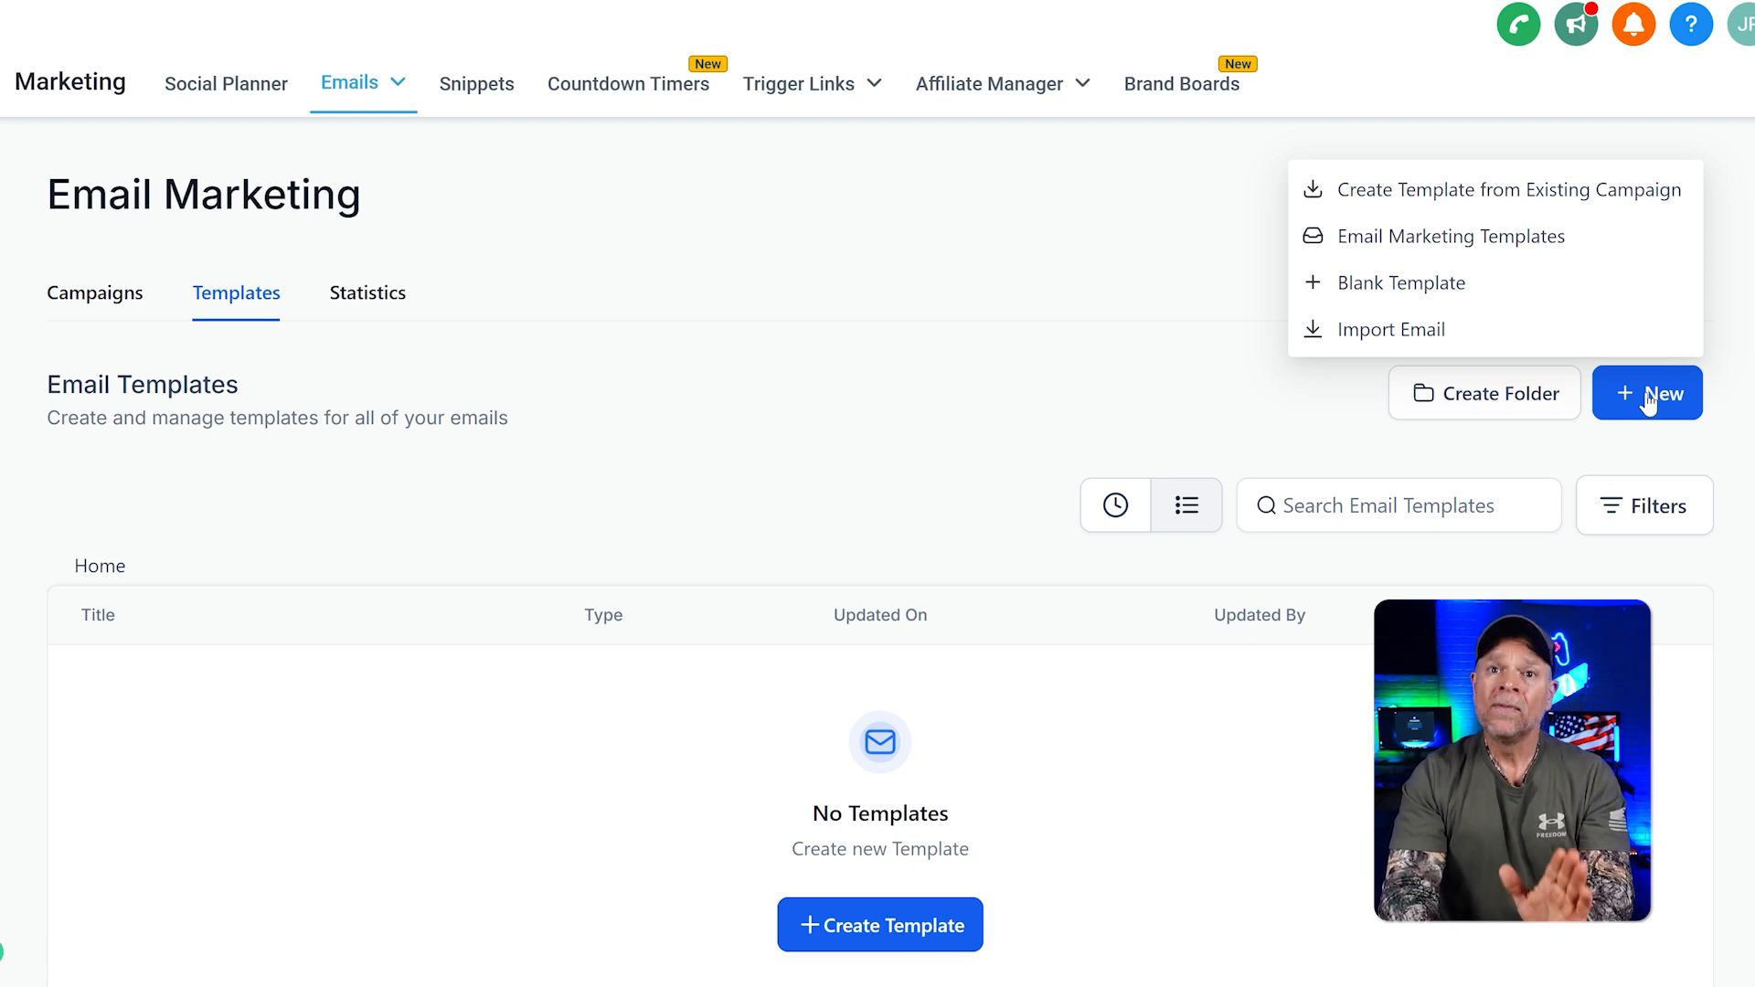
left_click(1462, 286)
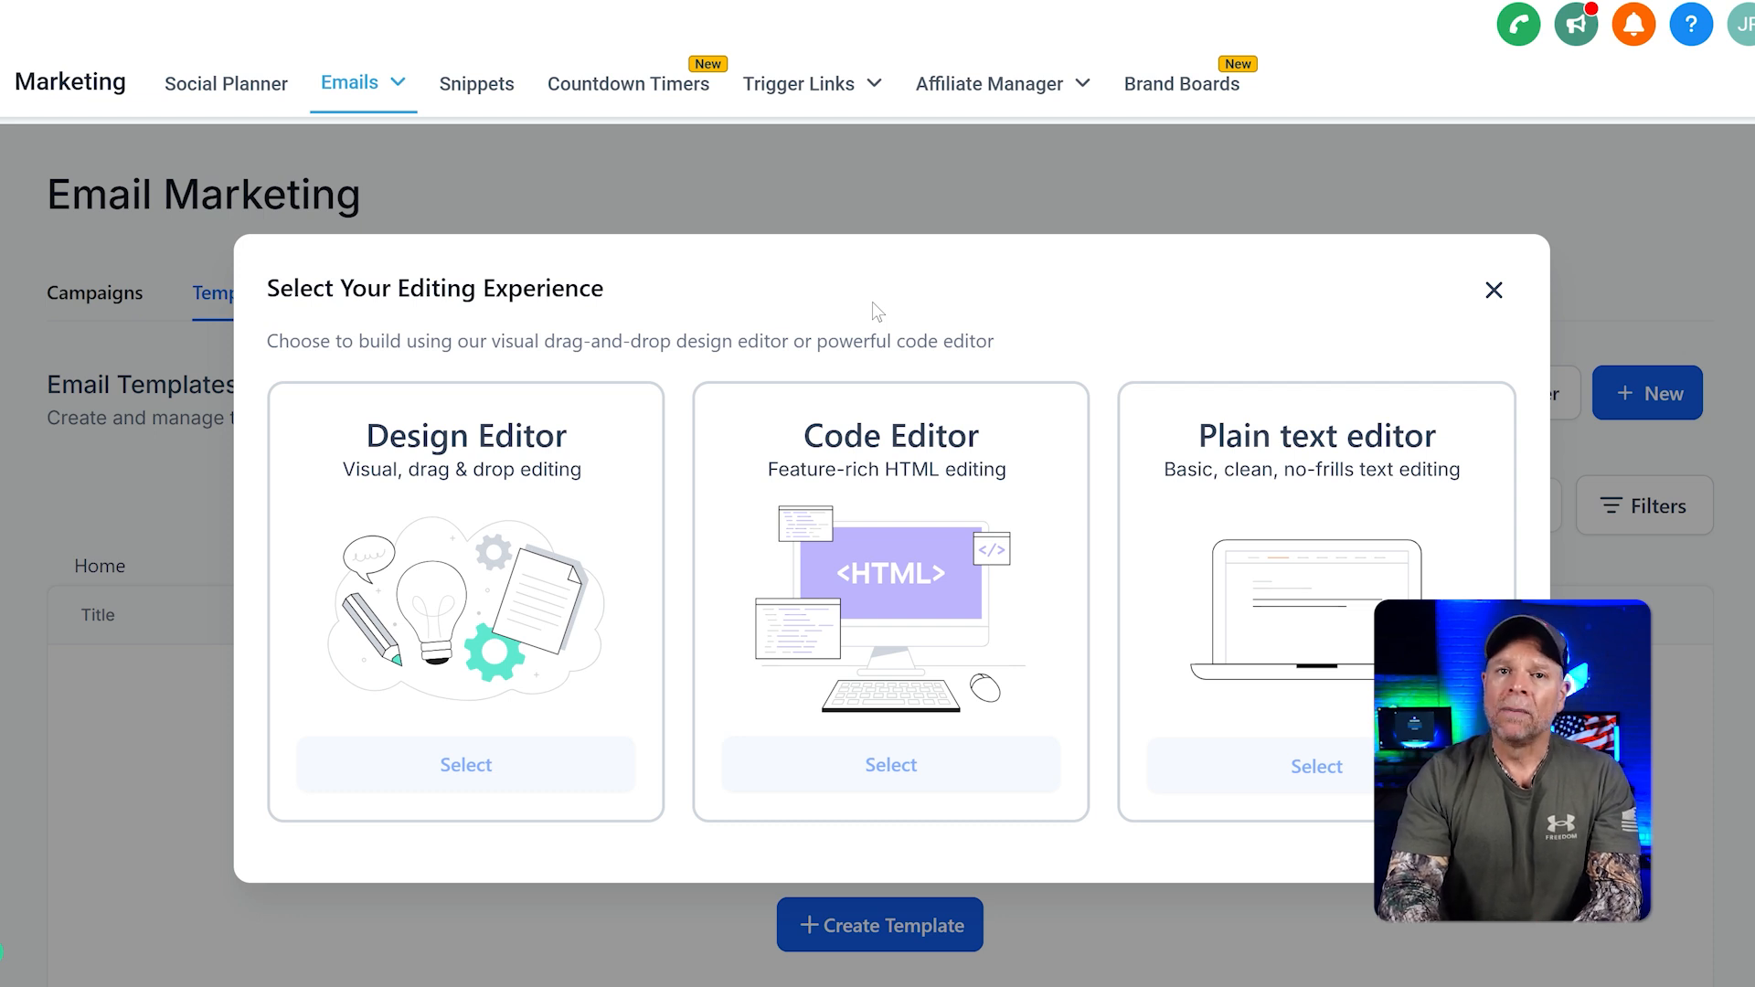
left_click(491, 768)
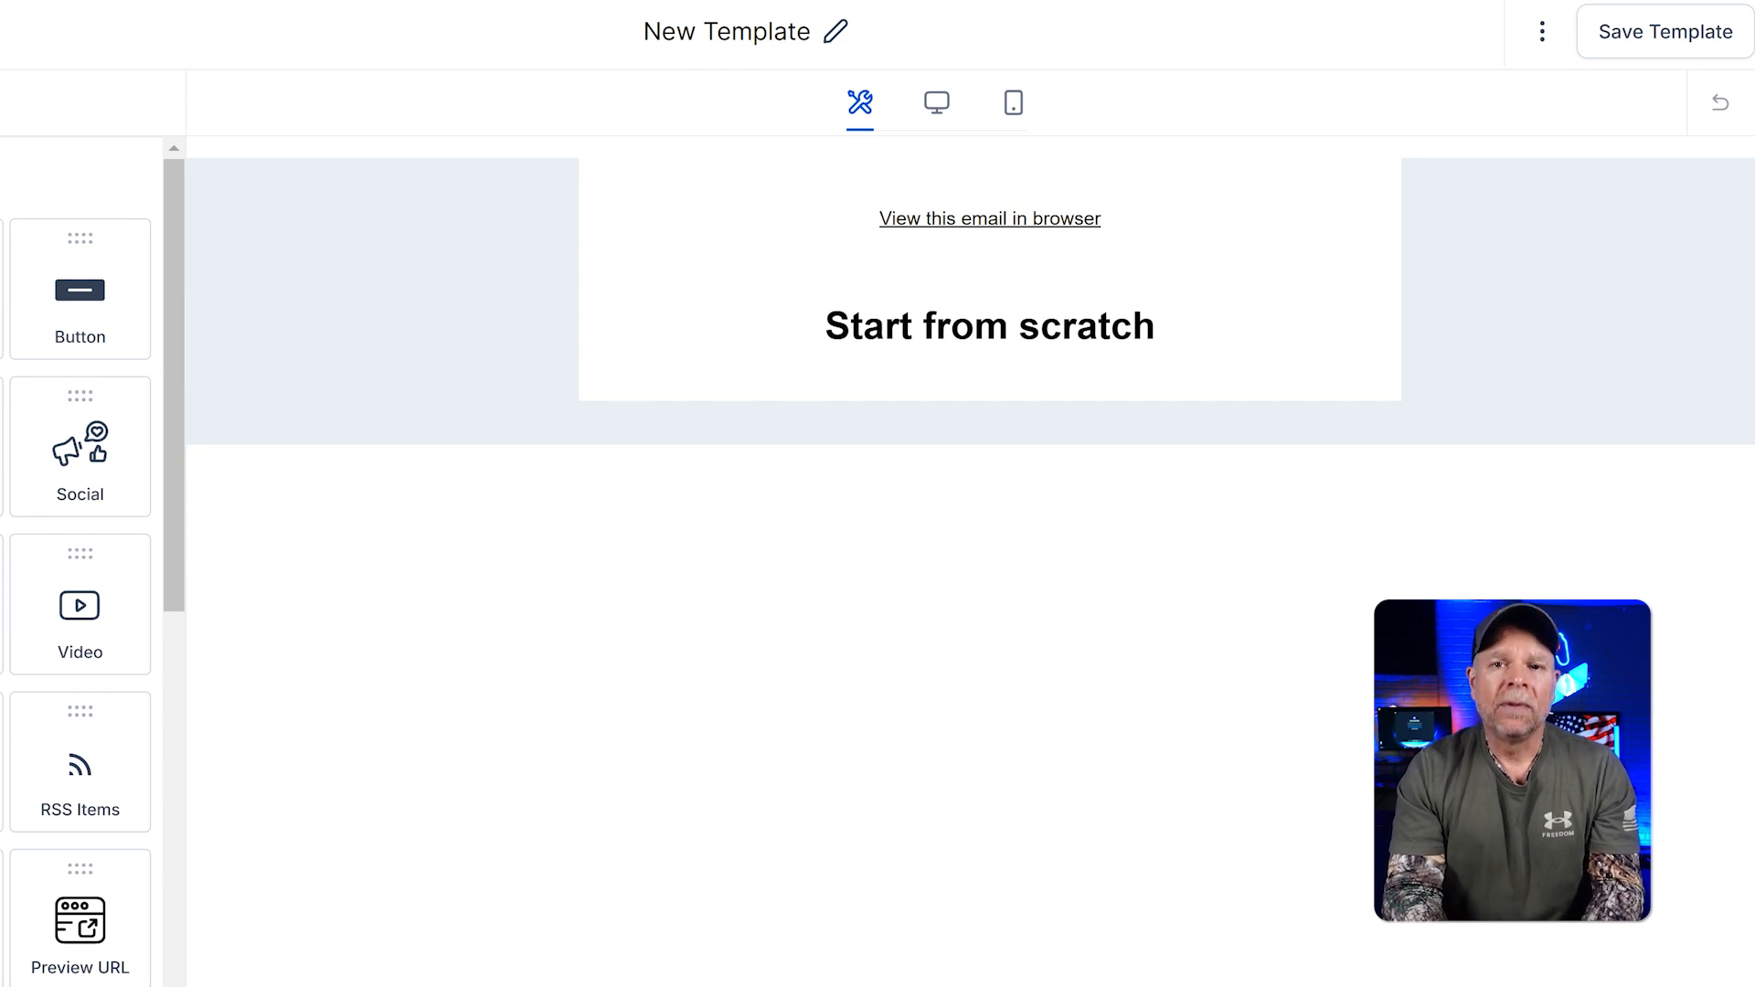
- Rename the new template as "master template"
left_click(833, 34)
triple_click(785, 32)
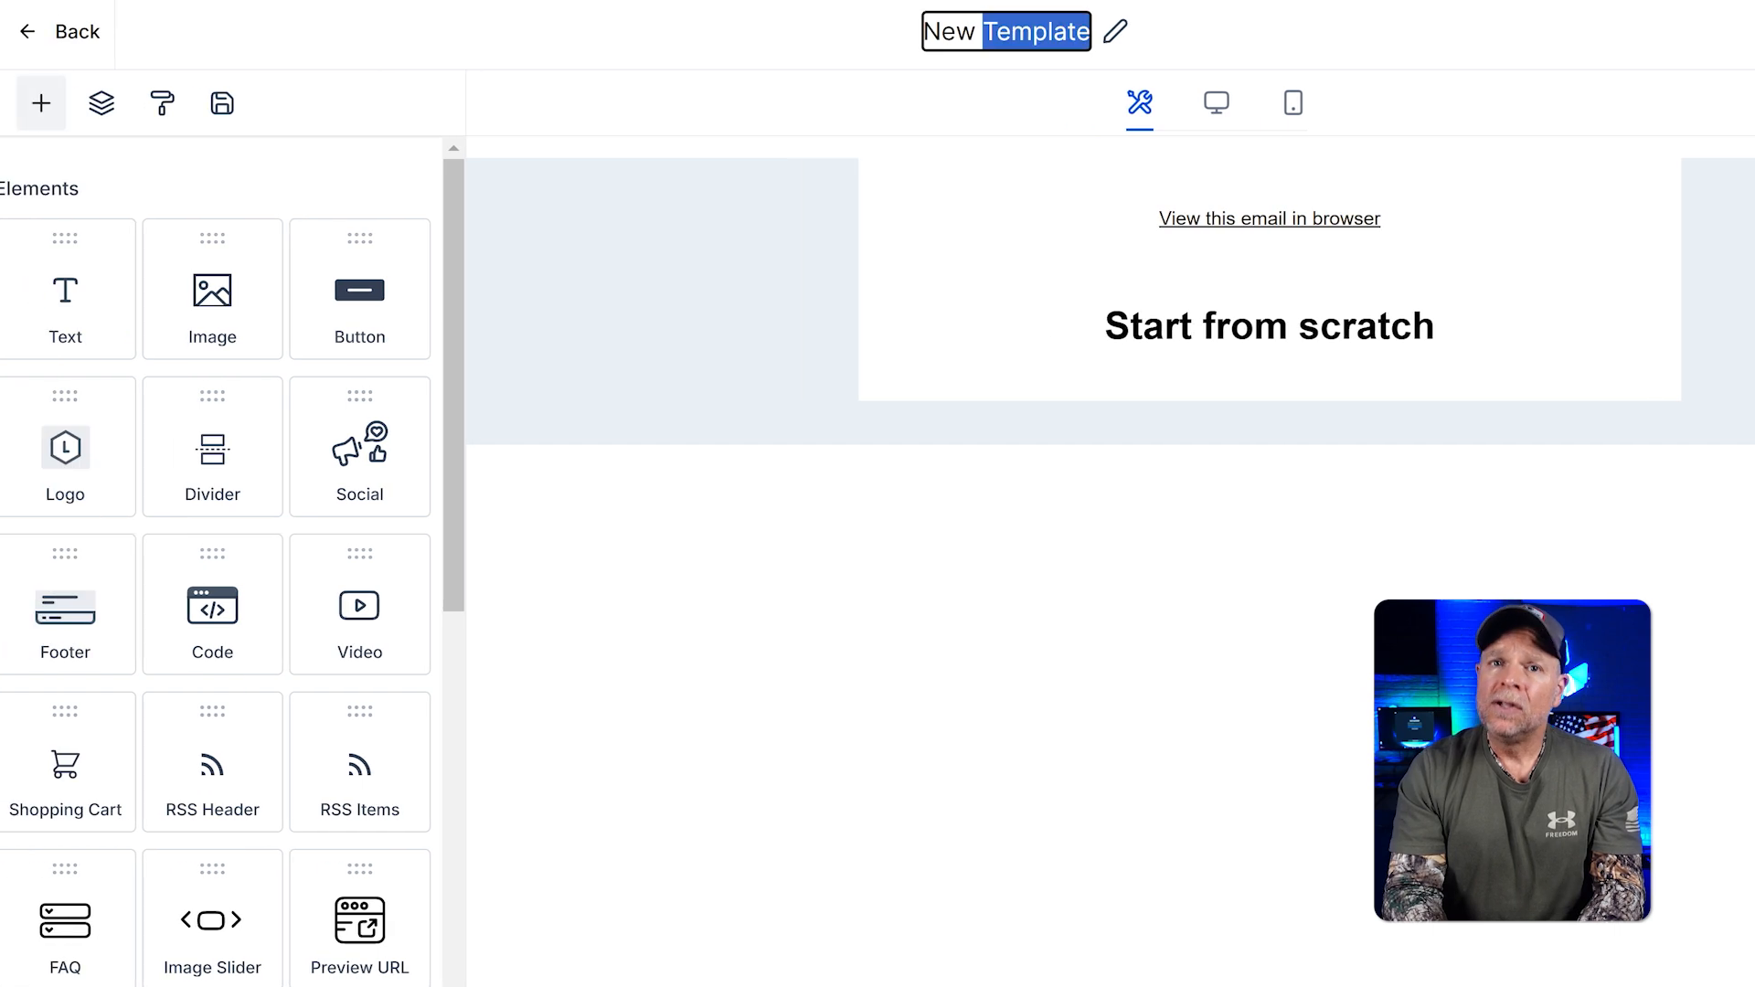
type("master template")
left_click(1225, 43)
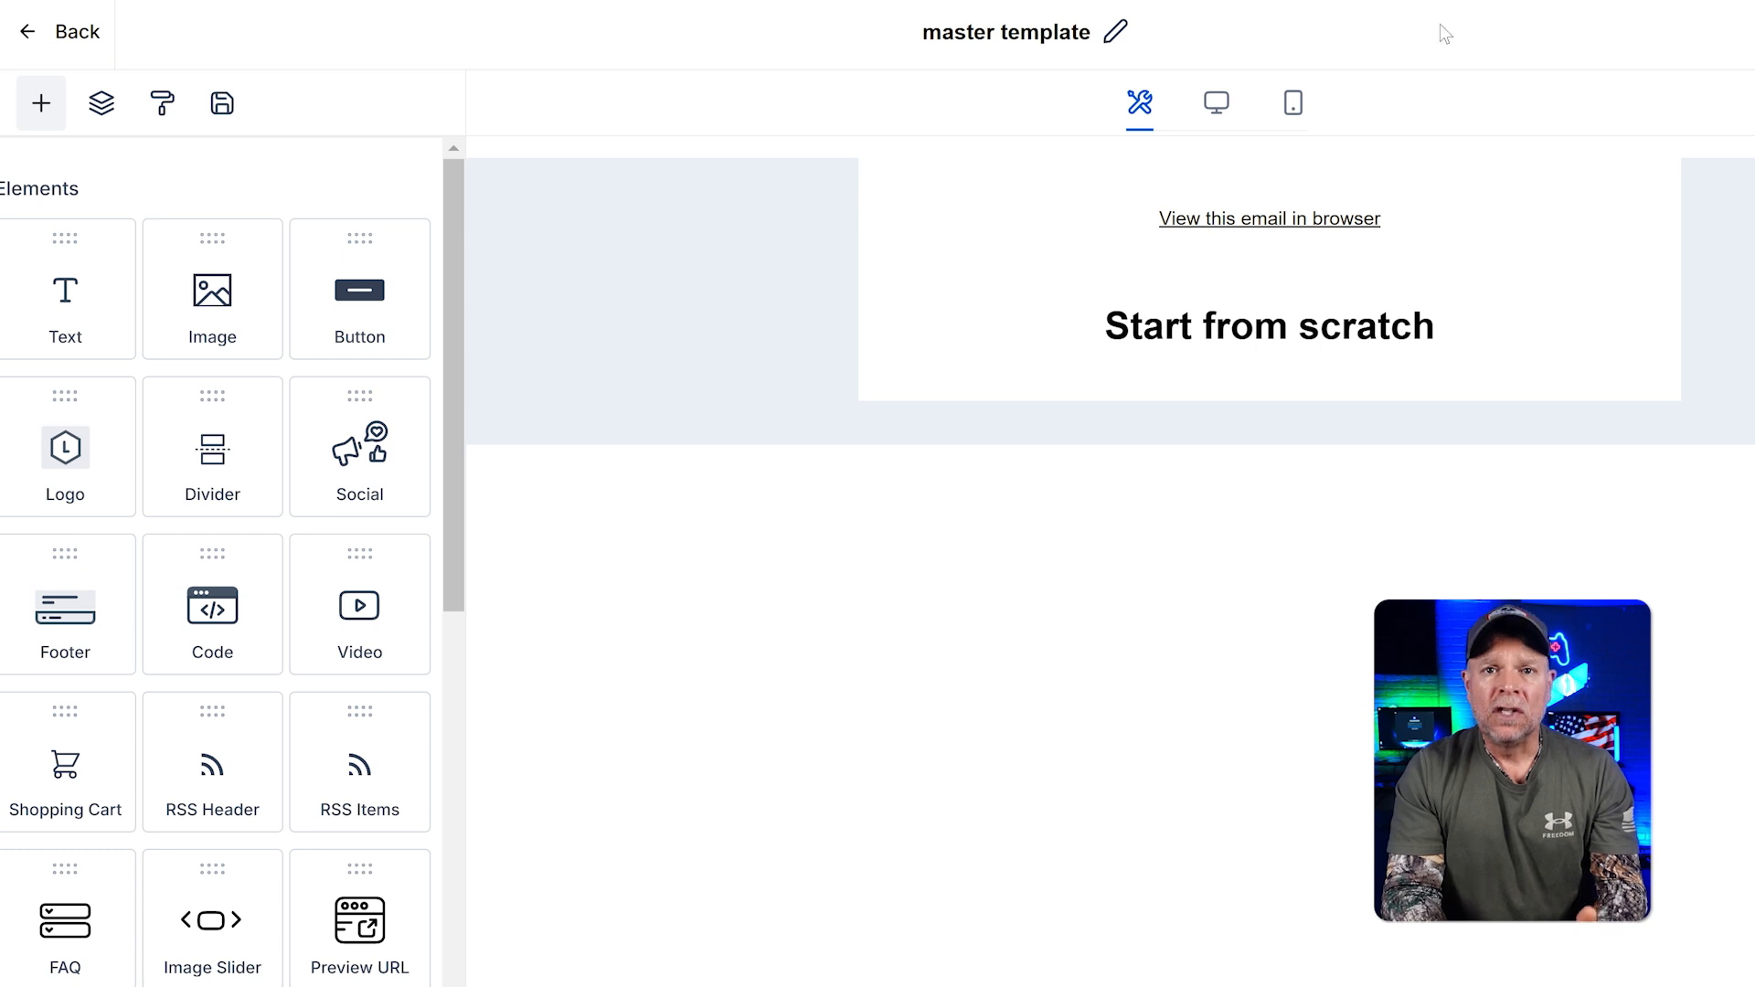
- Delete the "Start from scratch" heading block from the email
mouse_move(1372, 334)
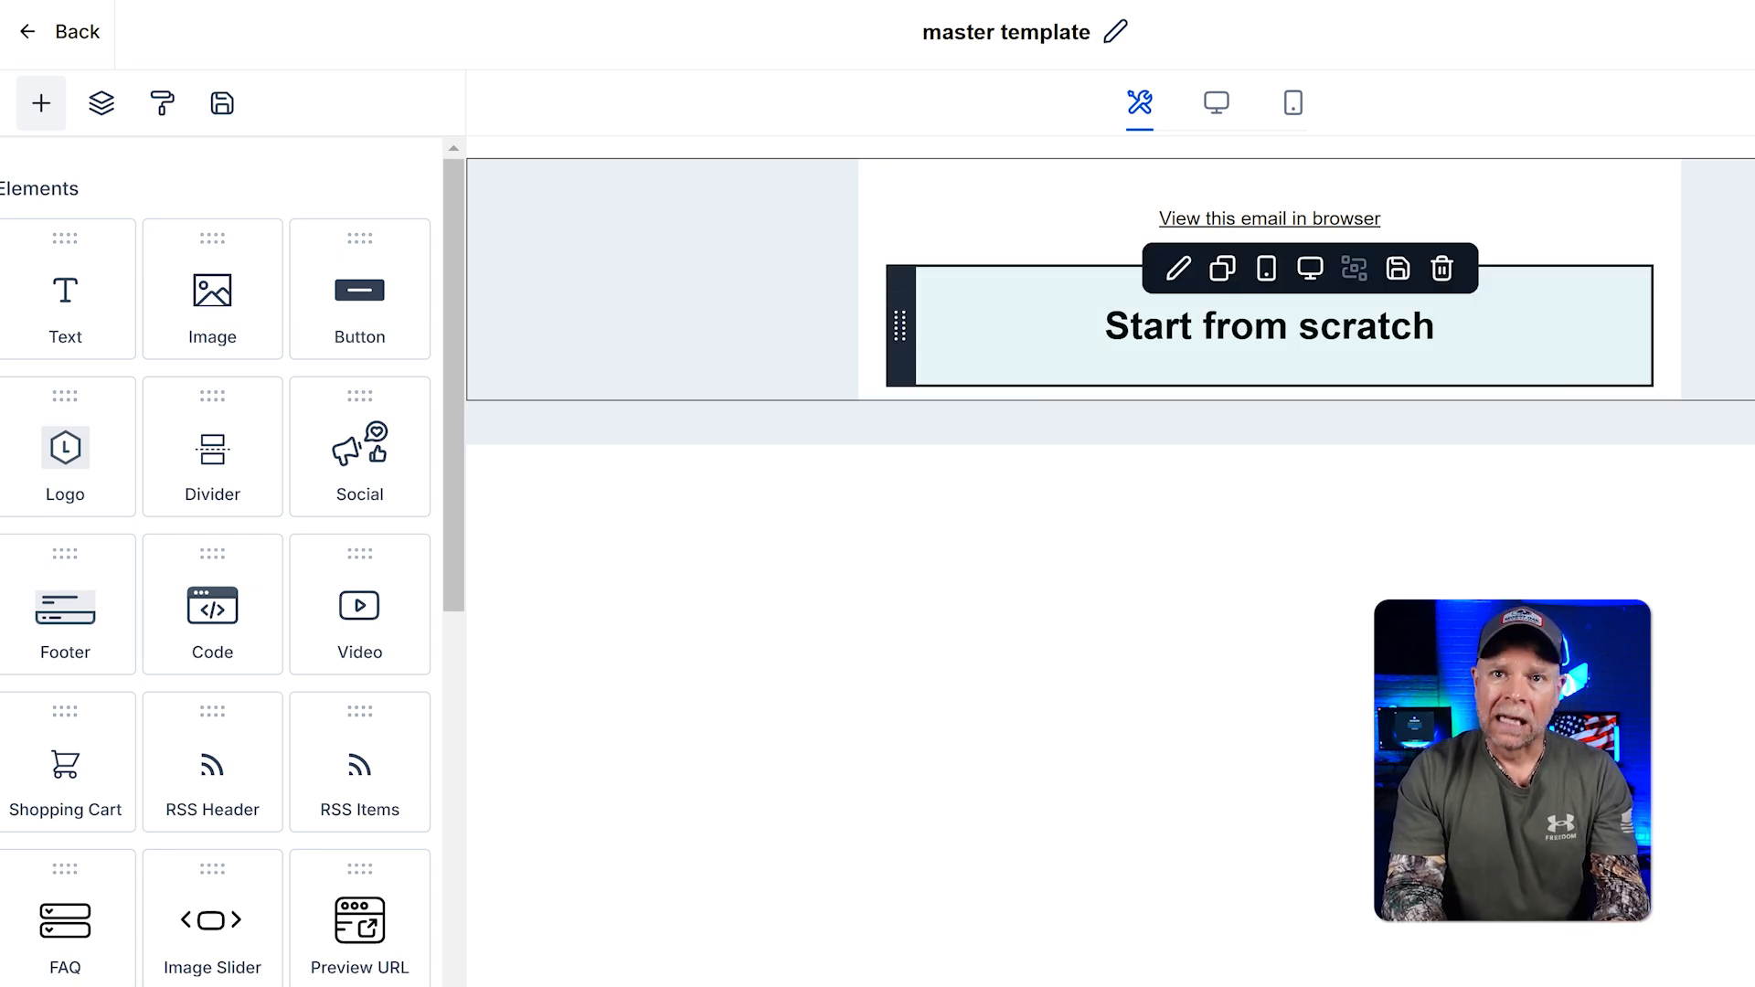
triple_click(1215, 327)
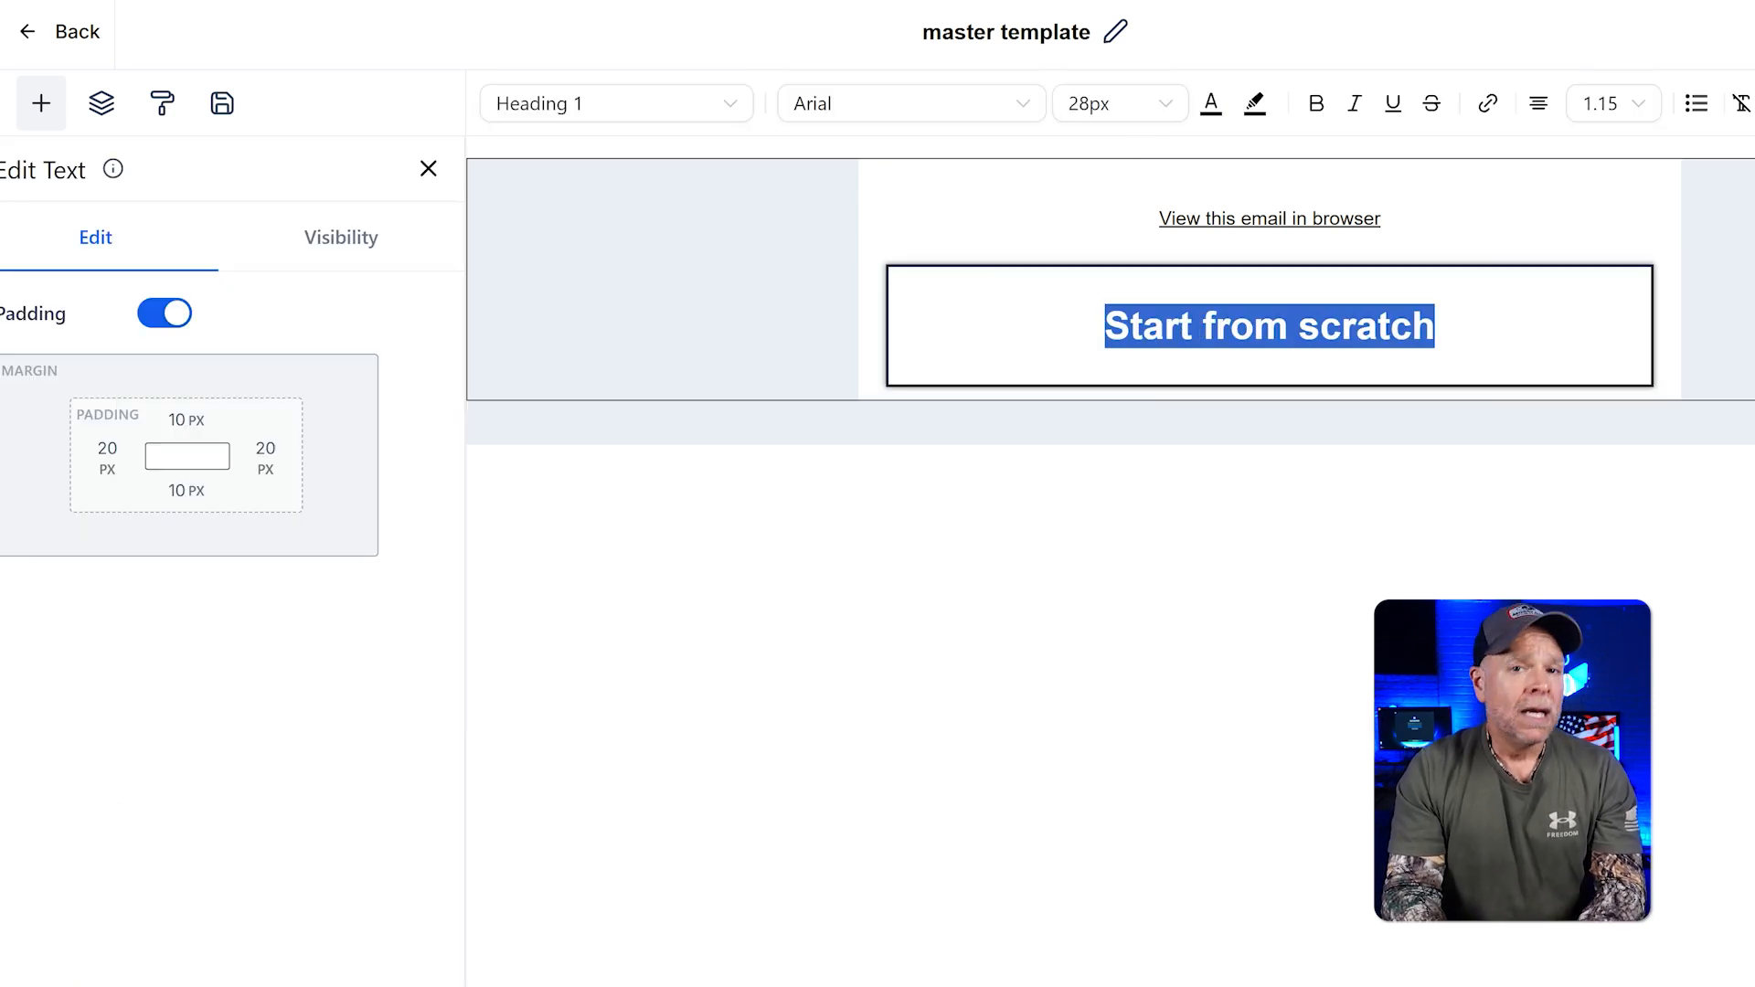
key("BackSpace")
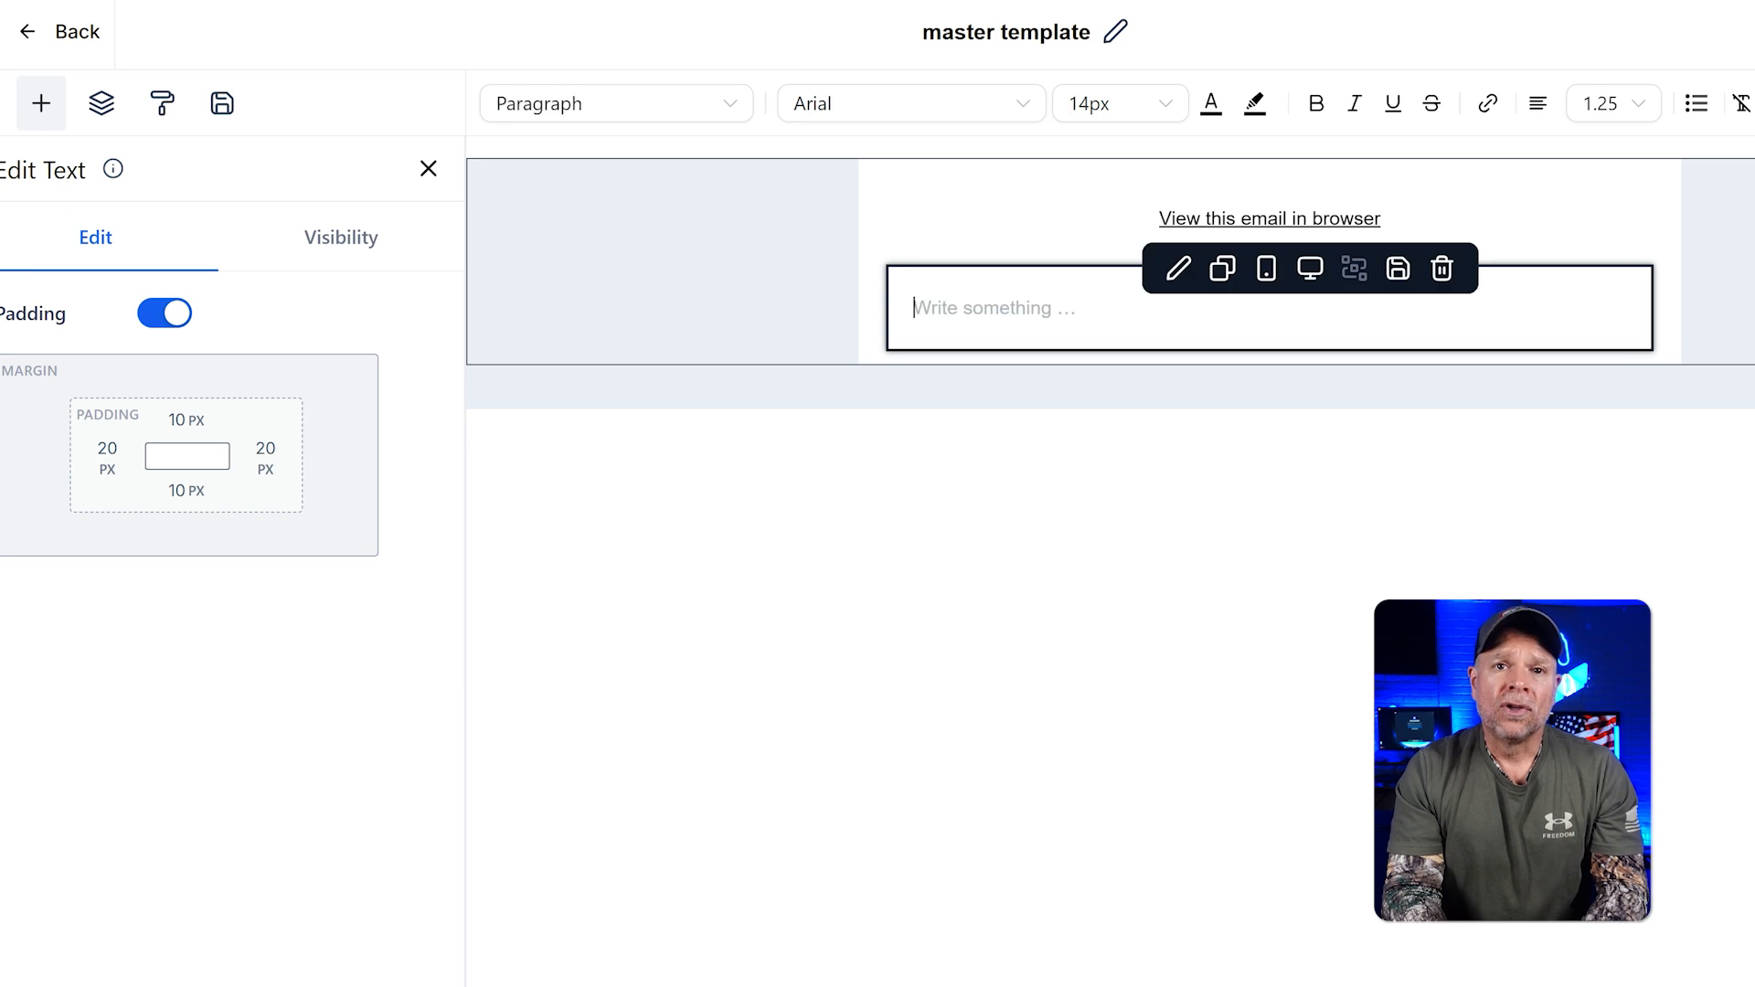
left_click(1441, 269)
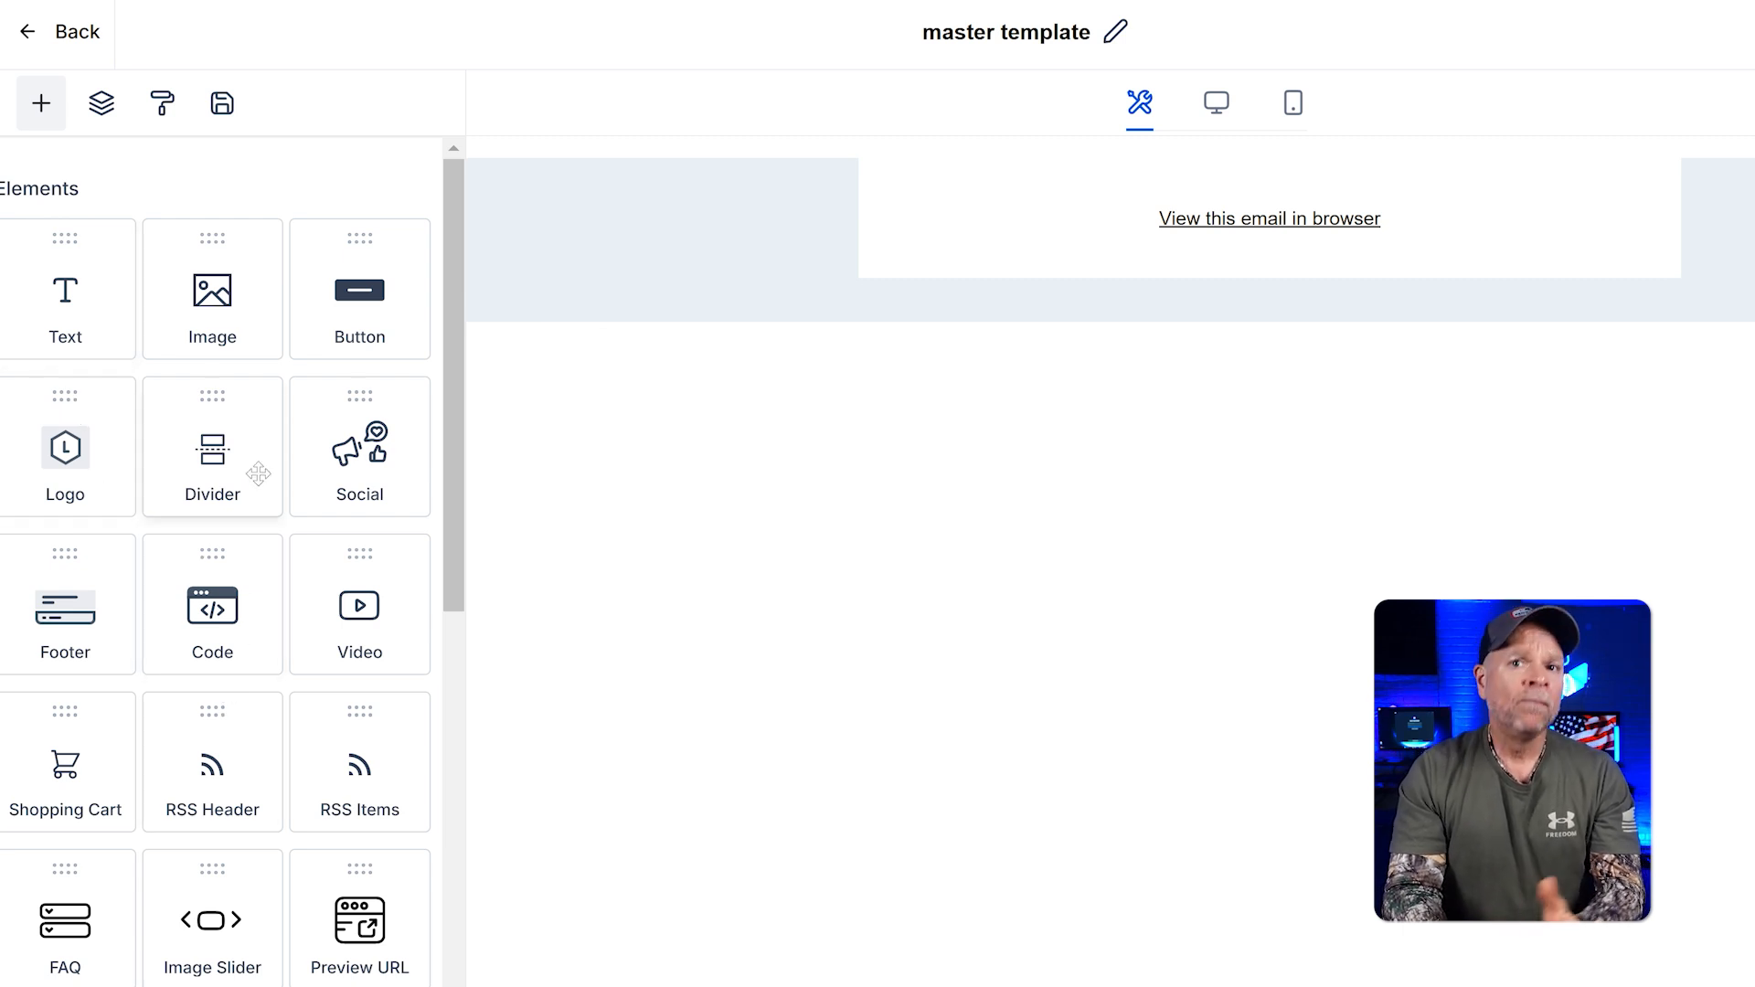
- Add a Footer element below the "View this email in browser" link and a Logo element above it
left_click_drag(78, 651, 1223, 239)
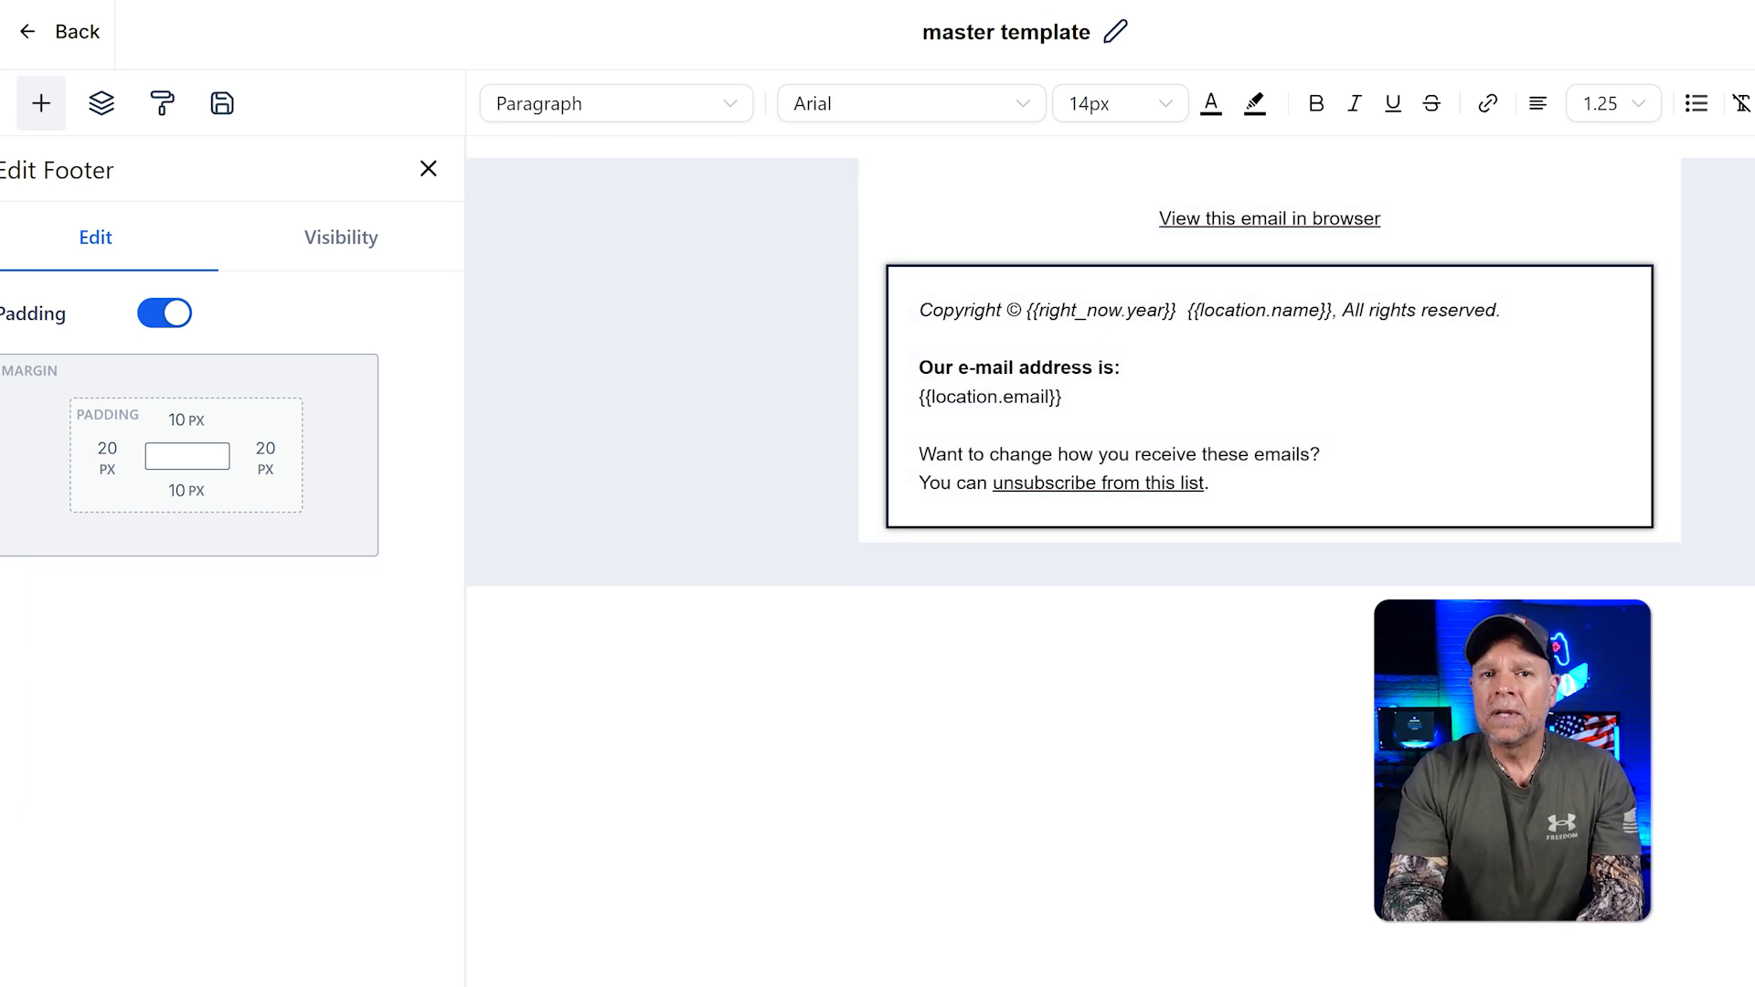
left_click(428, 170)
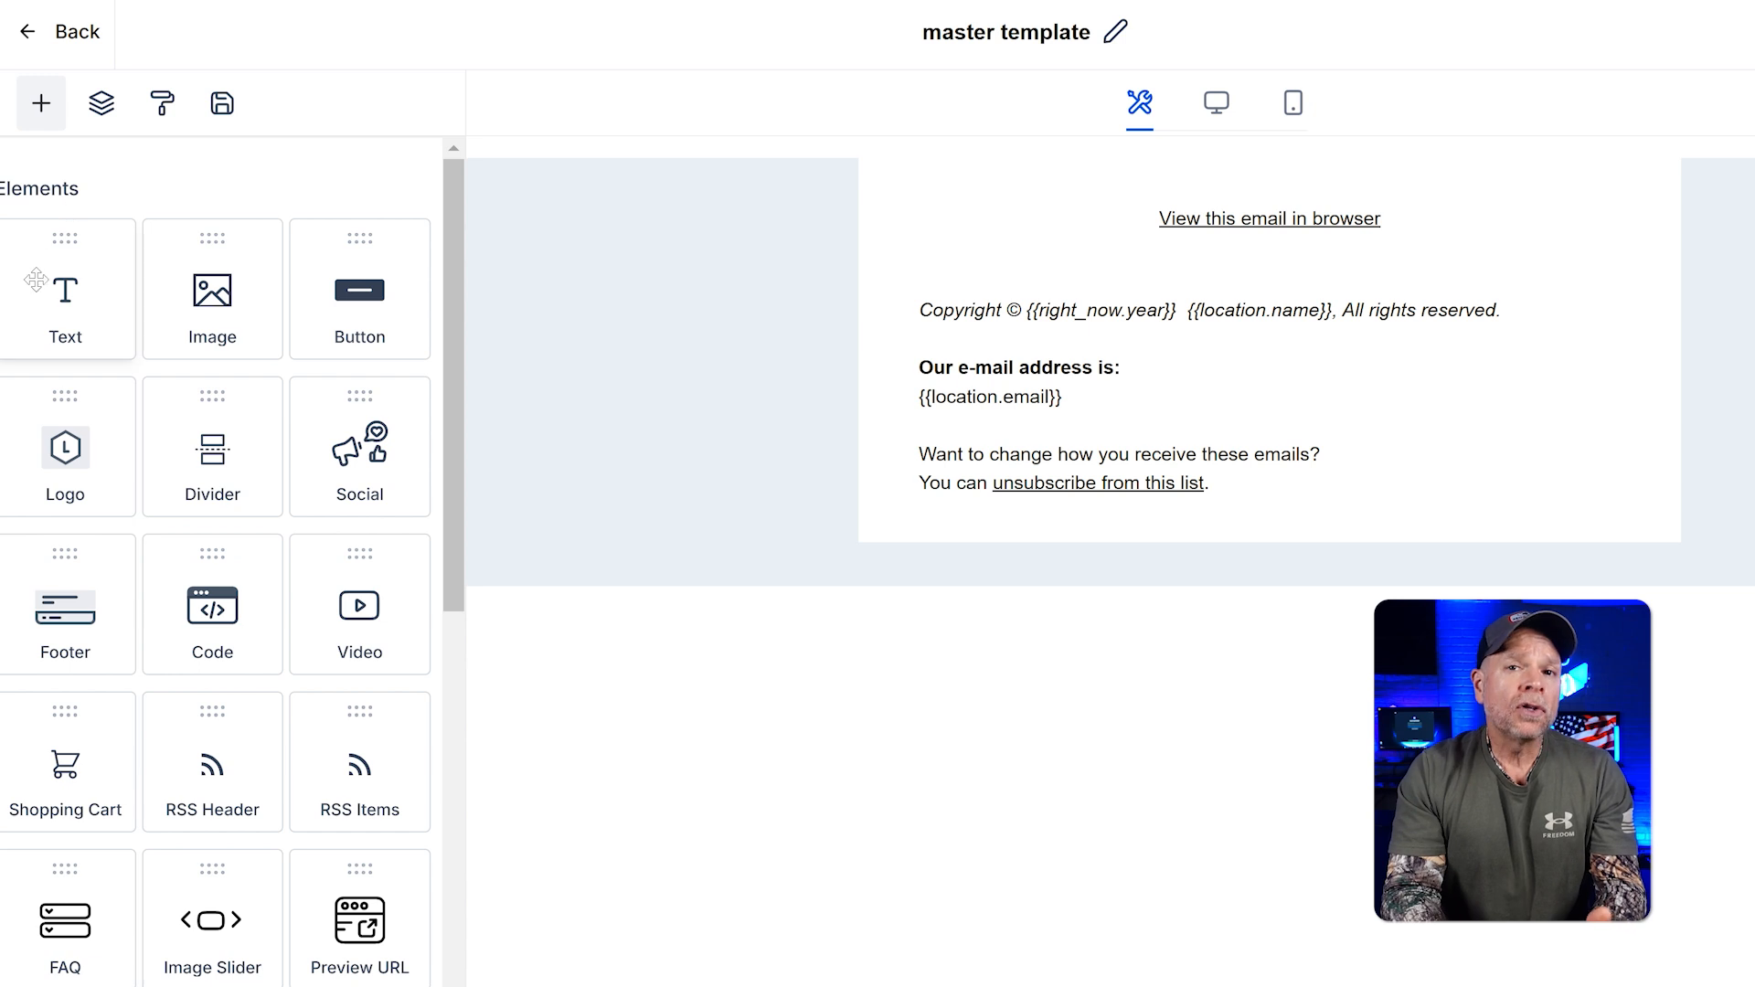
left_click_drag(54, 475, 1167, 174)
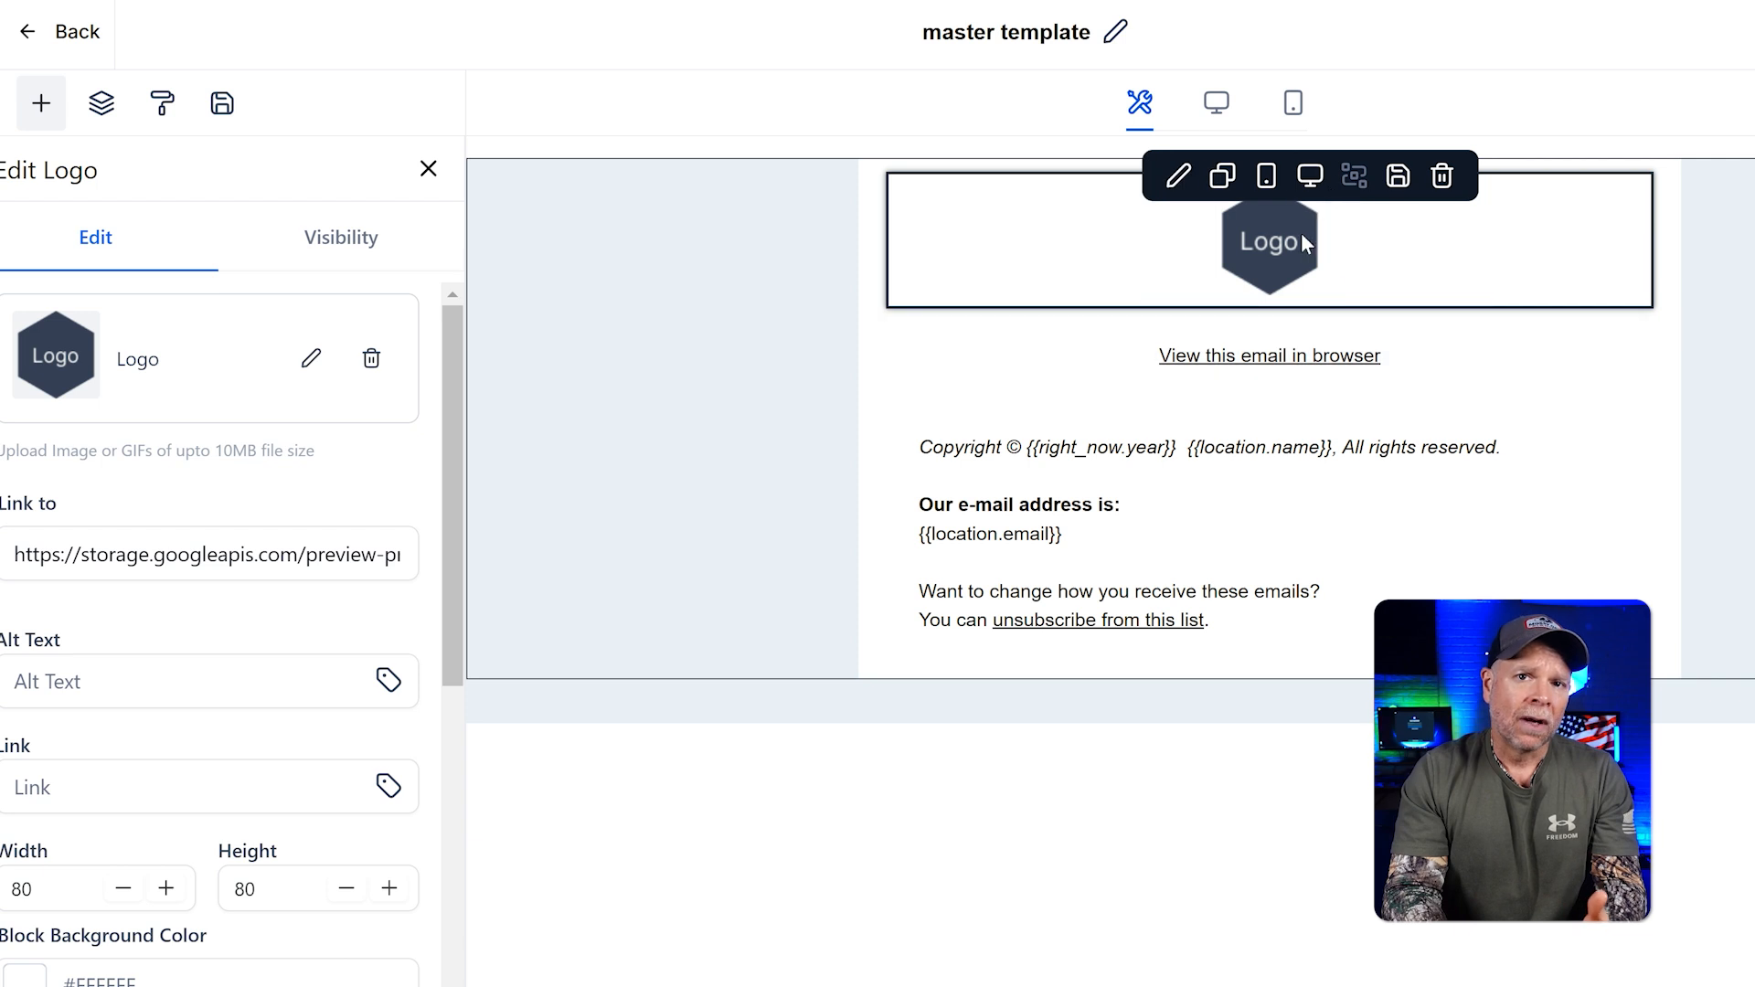
left_click(1292, 243)
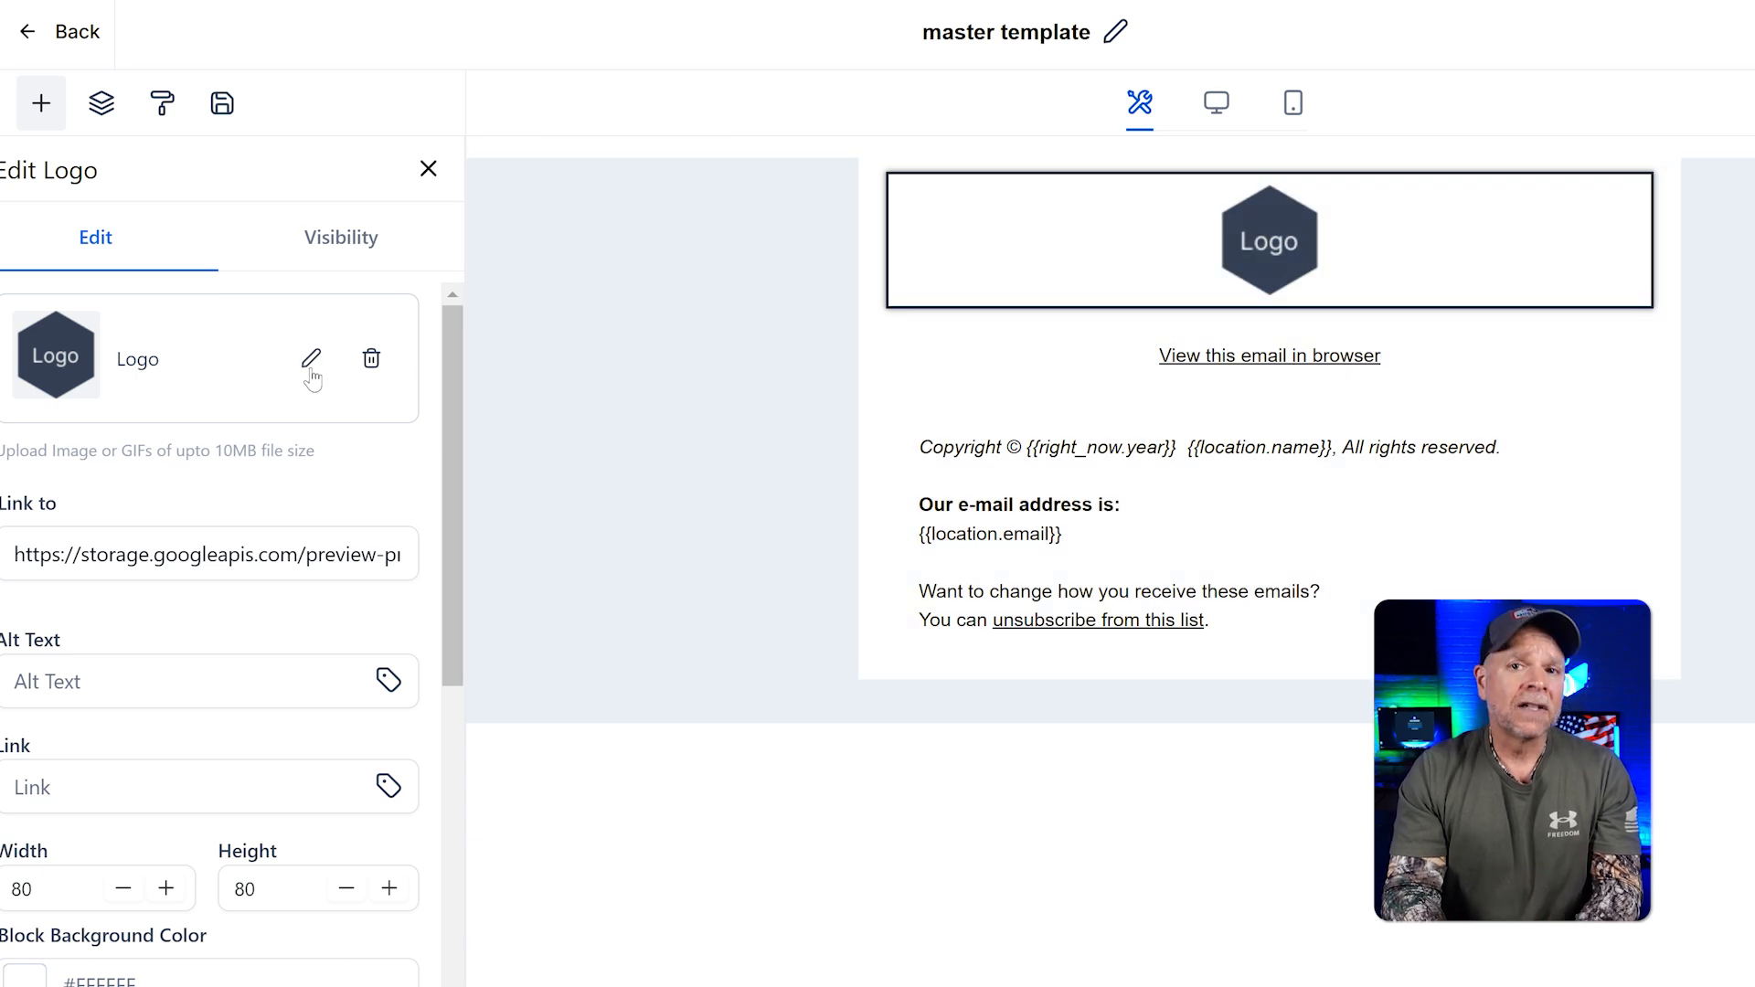
left_click(311, 372)
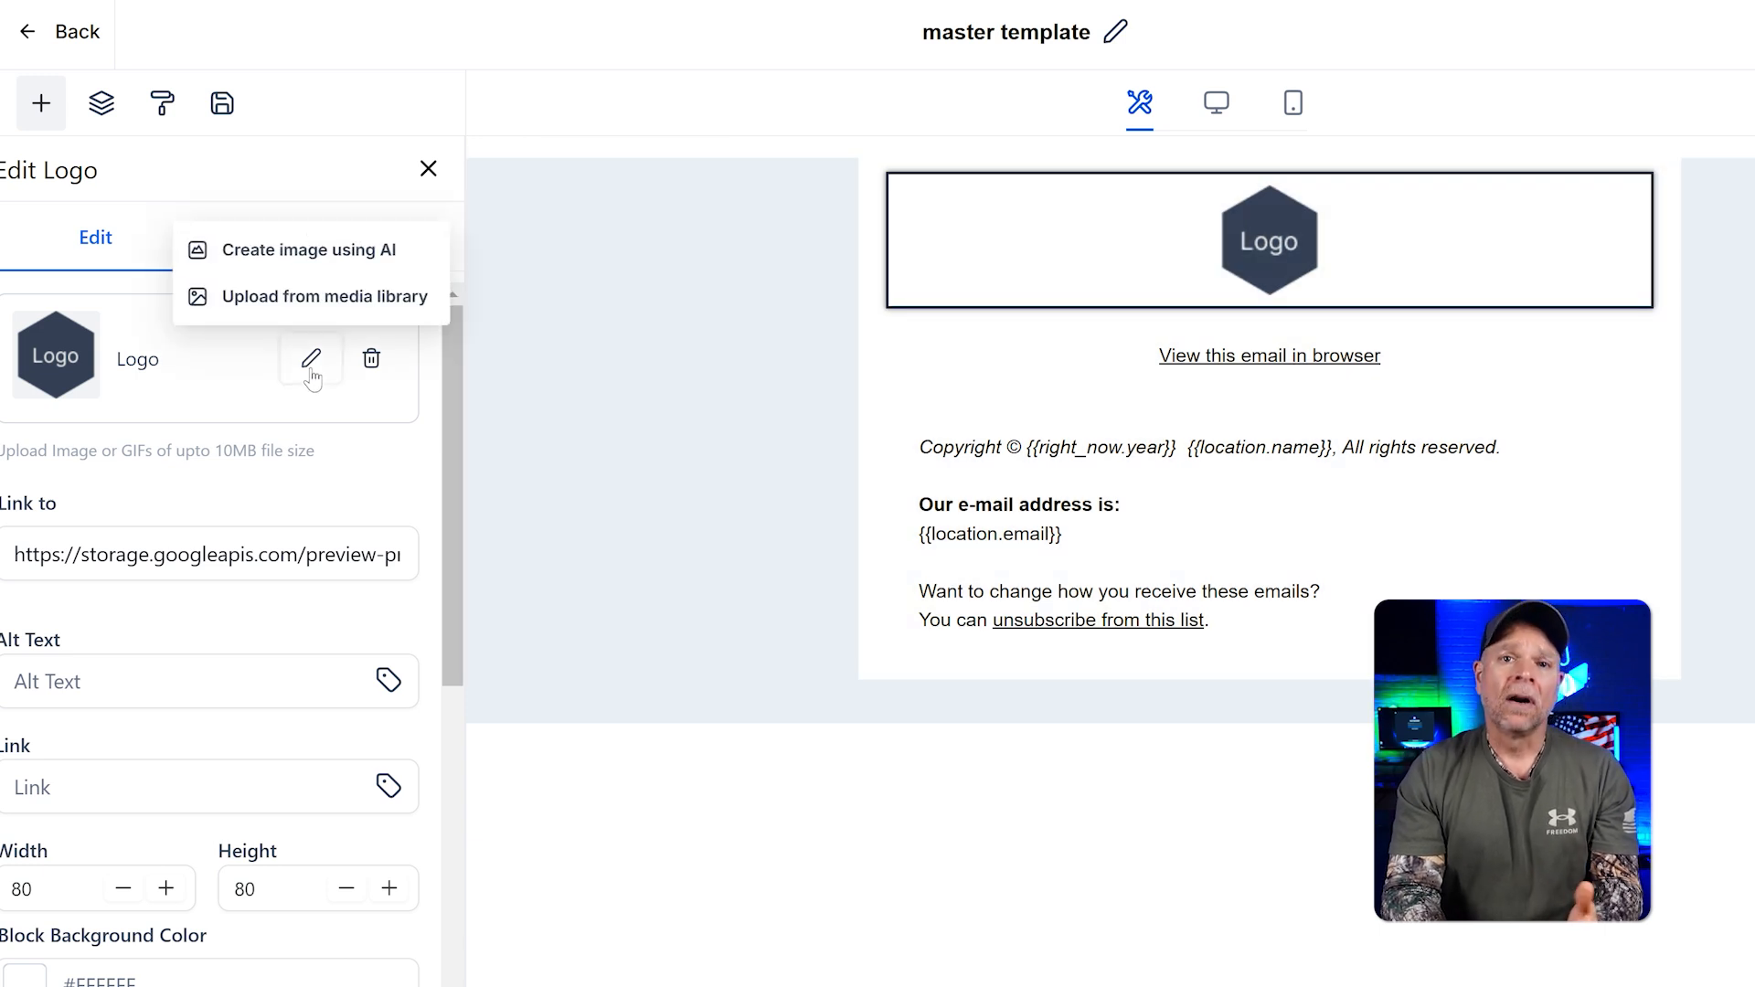
left_click(336, 262)
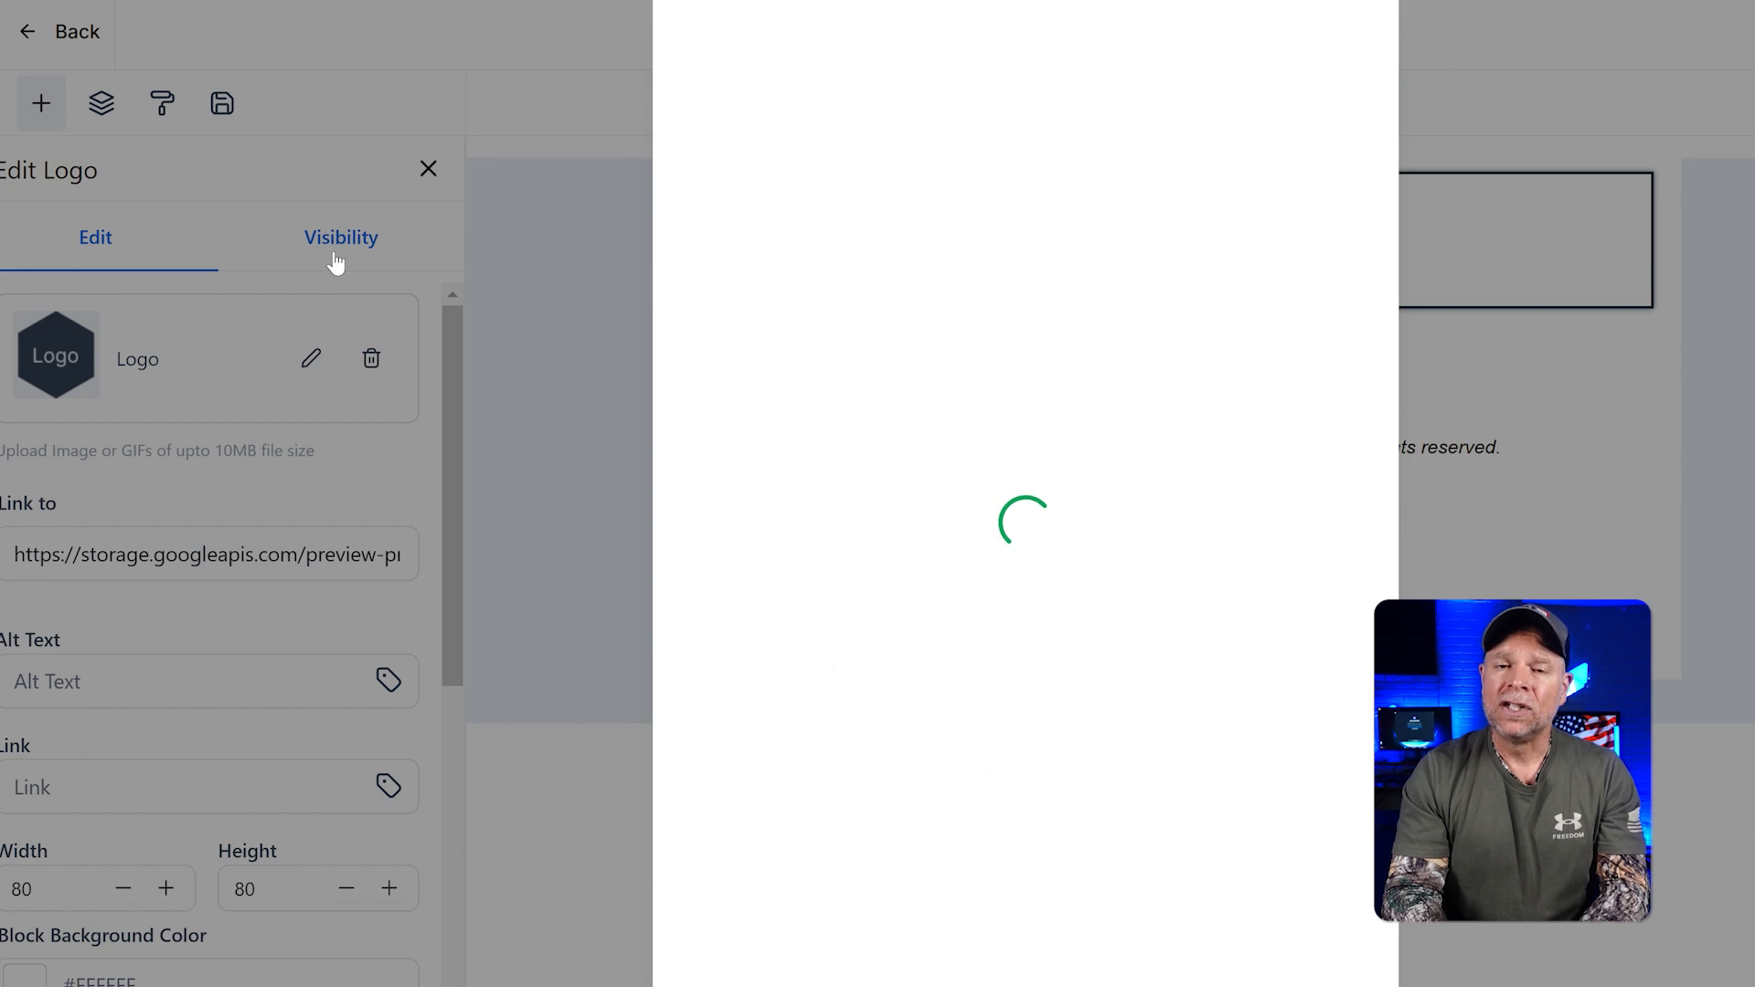
left_click(709, 275)
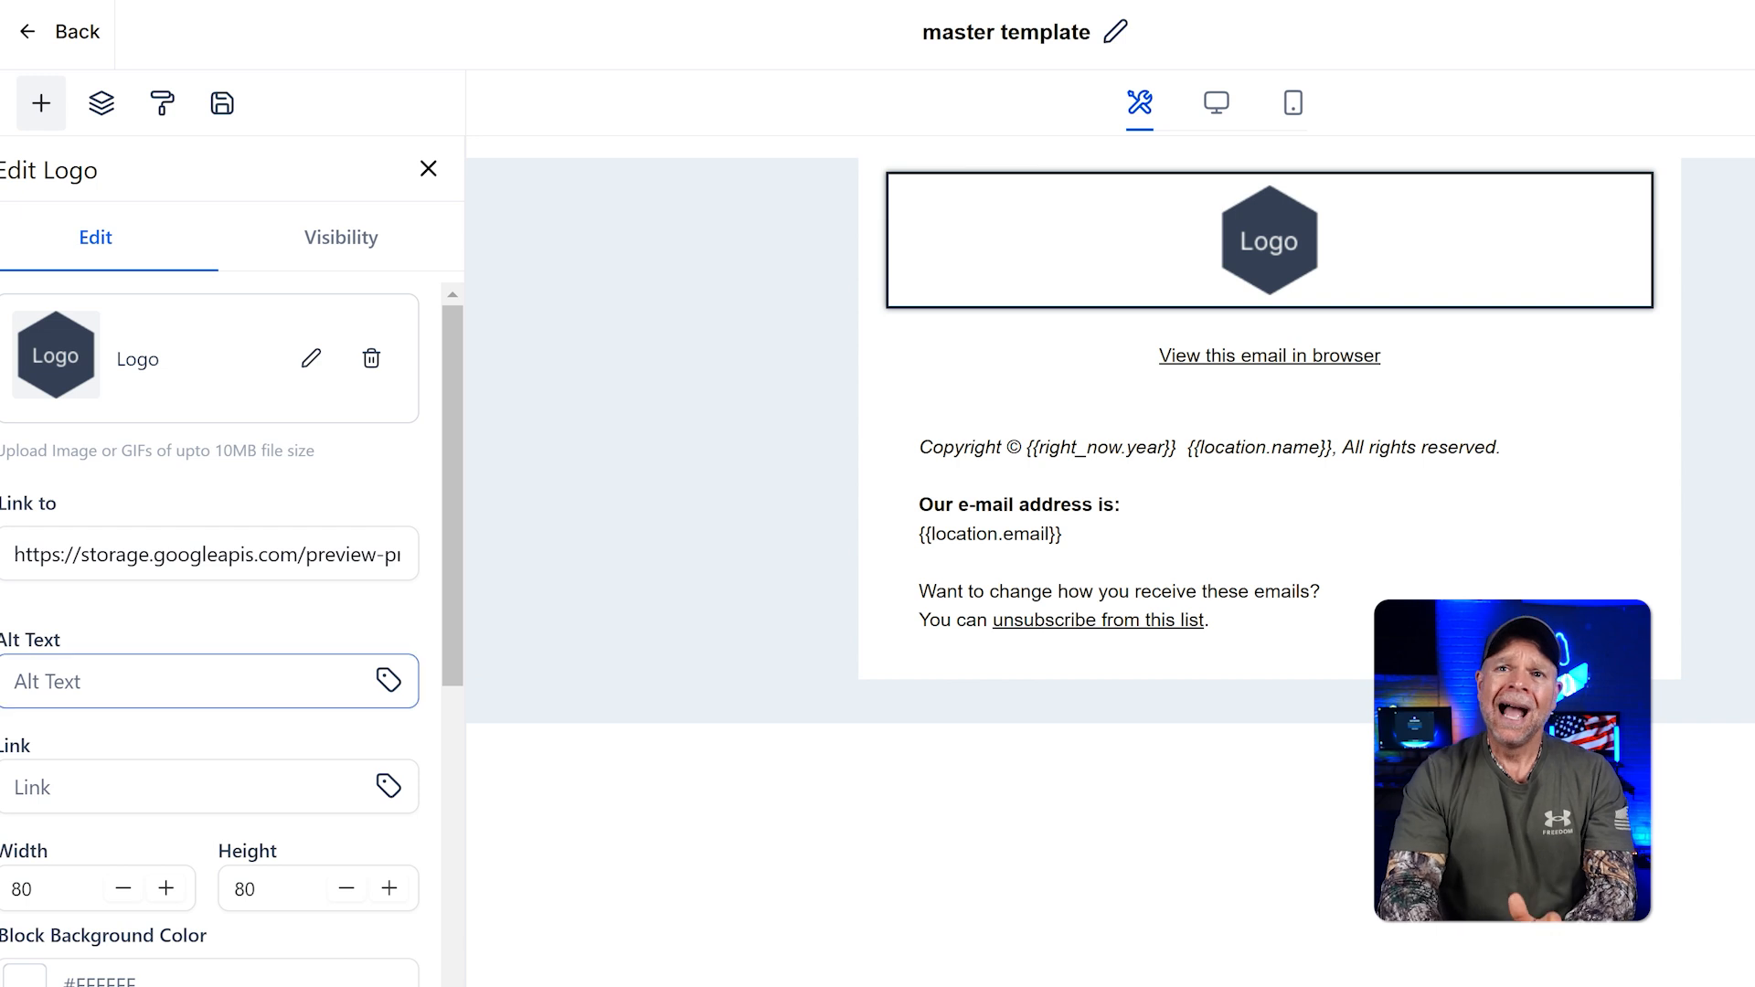
- Set the logo's width to 200
scroll(112, 704, "down", 3)
double_click(22, 614)
type("200")
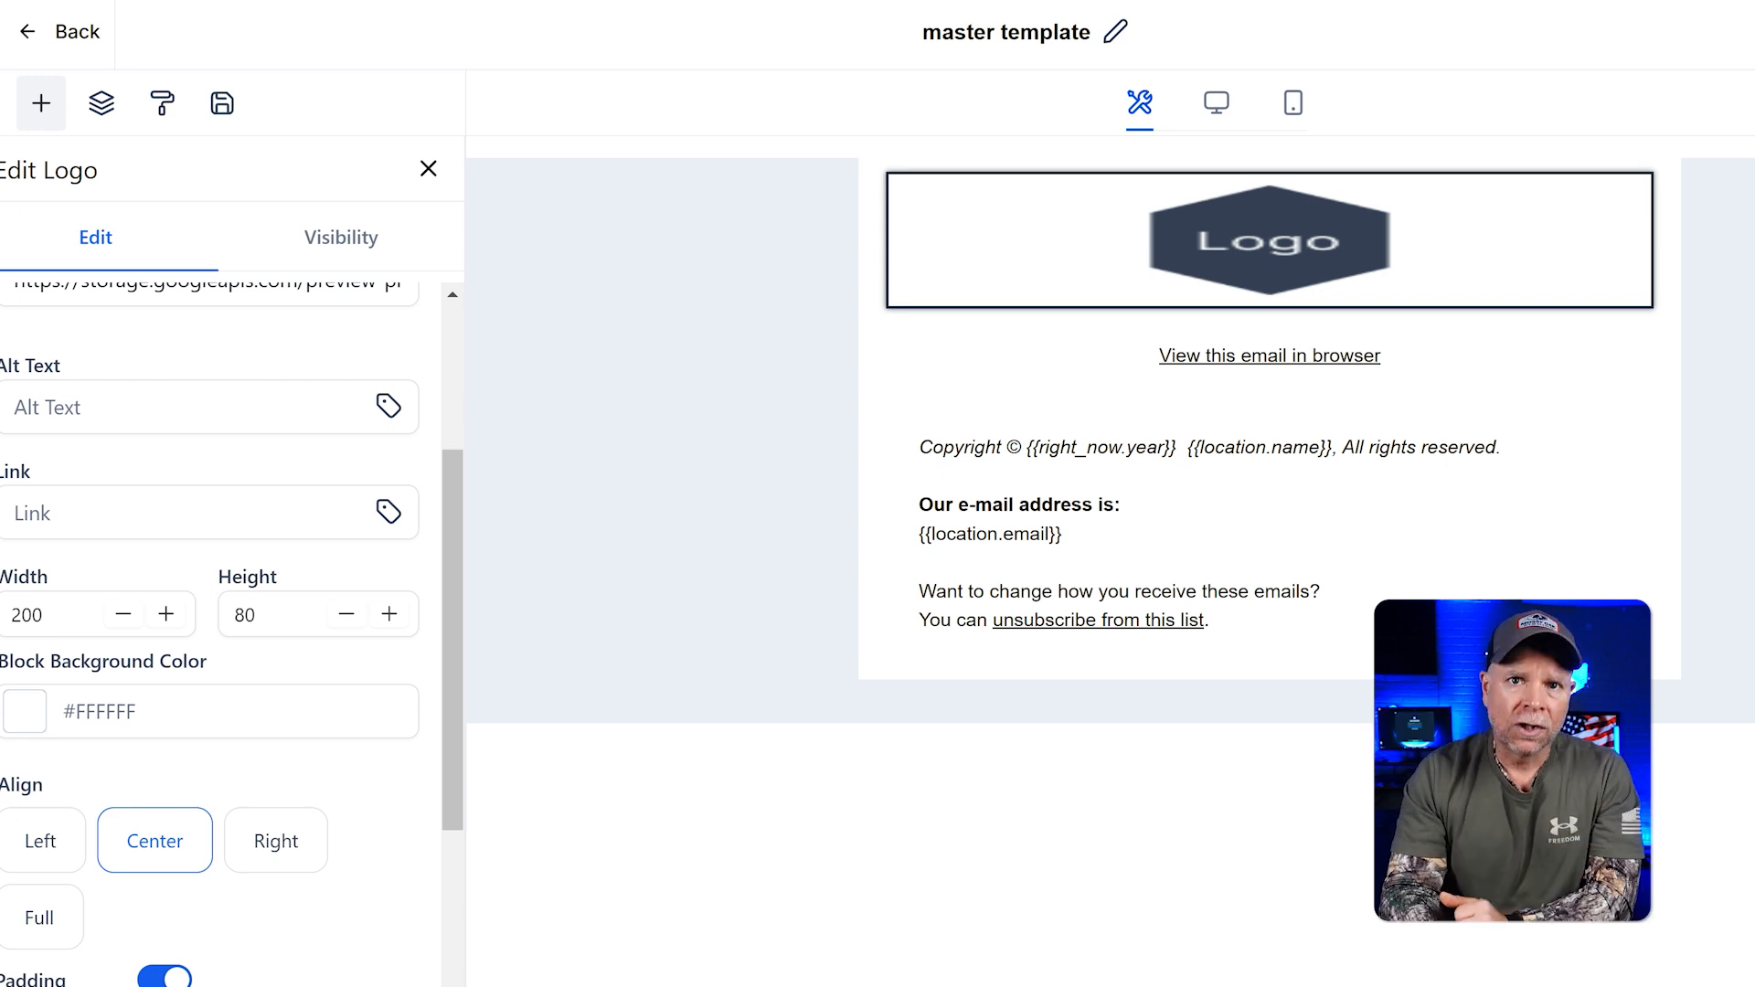
- Replace the entire footer text with "Do you want to stop receiving these emails? You can unsubscribe here." and start a new line below it
mouse_move(1065, 464)
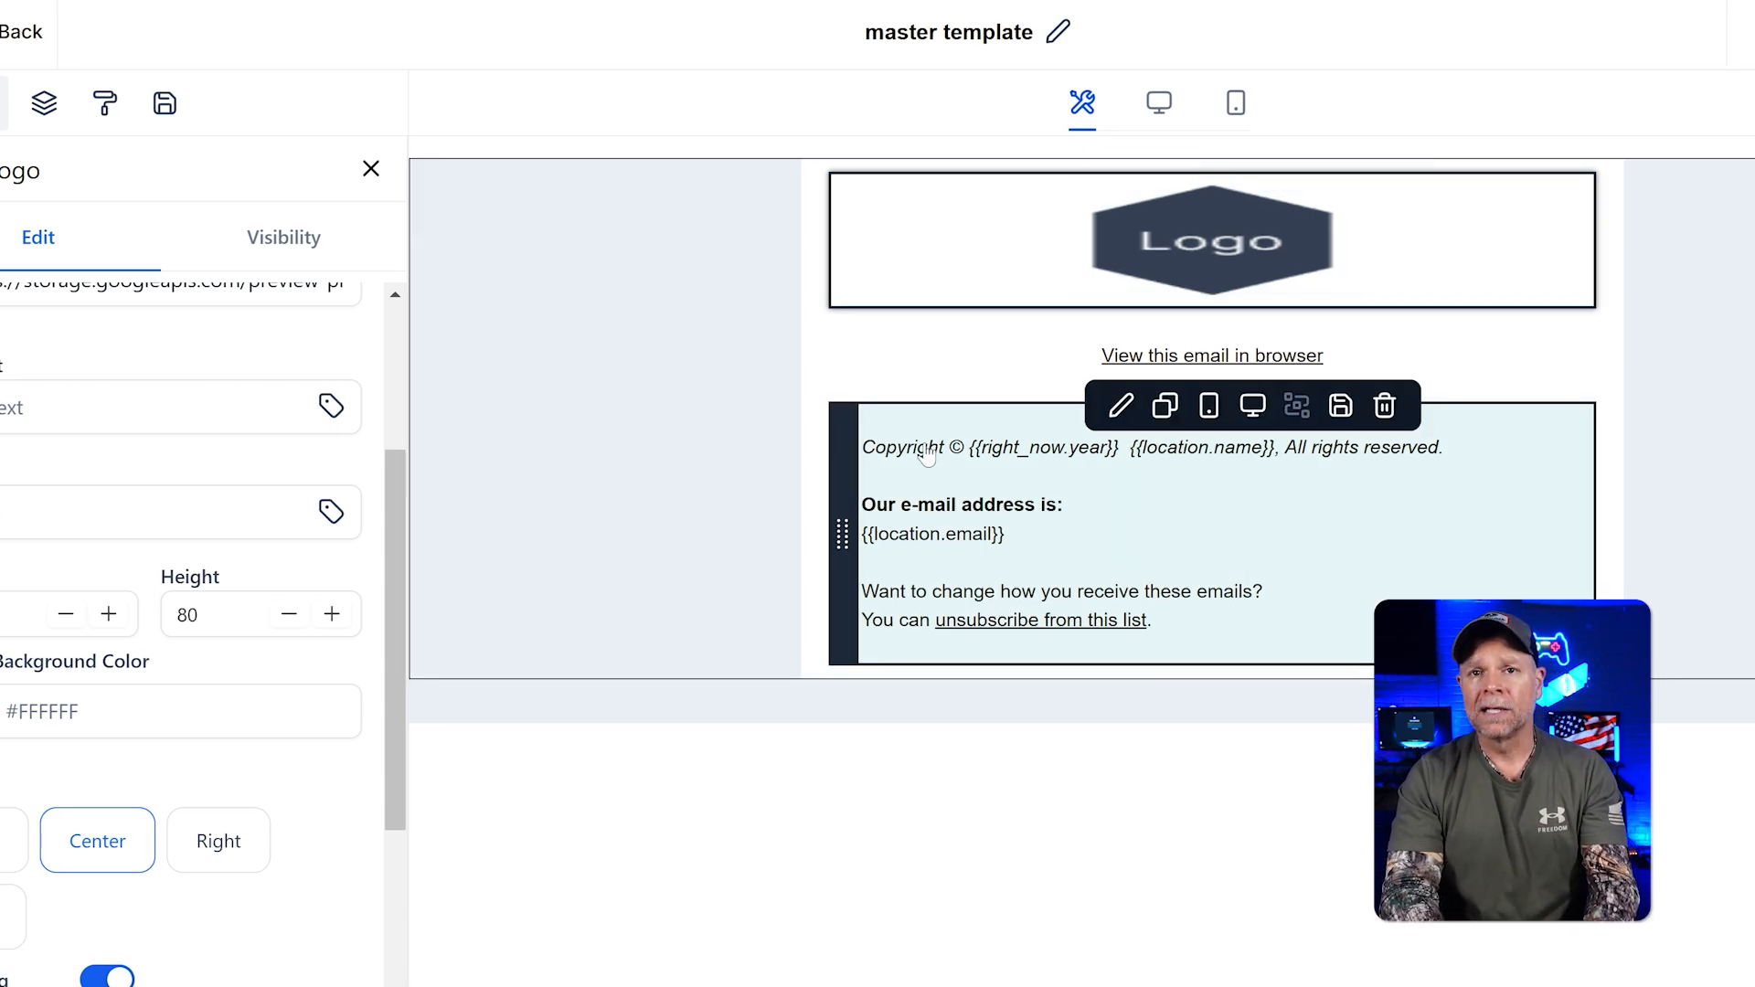
double_click(926, 453)
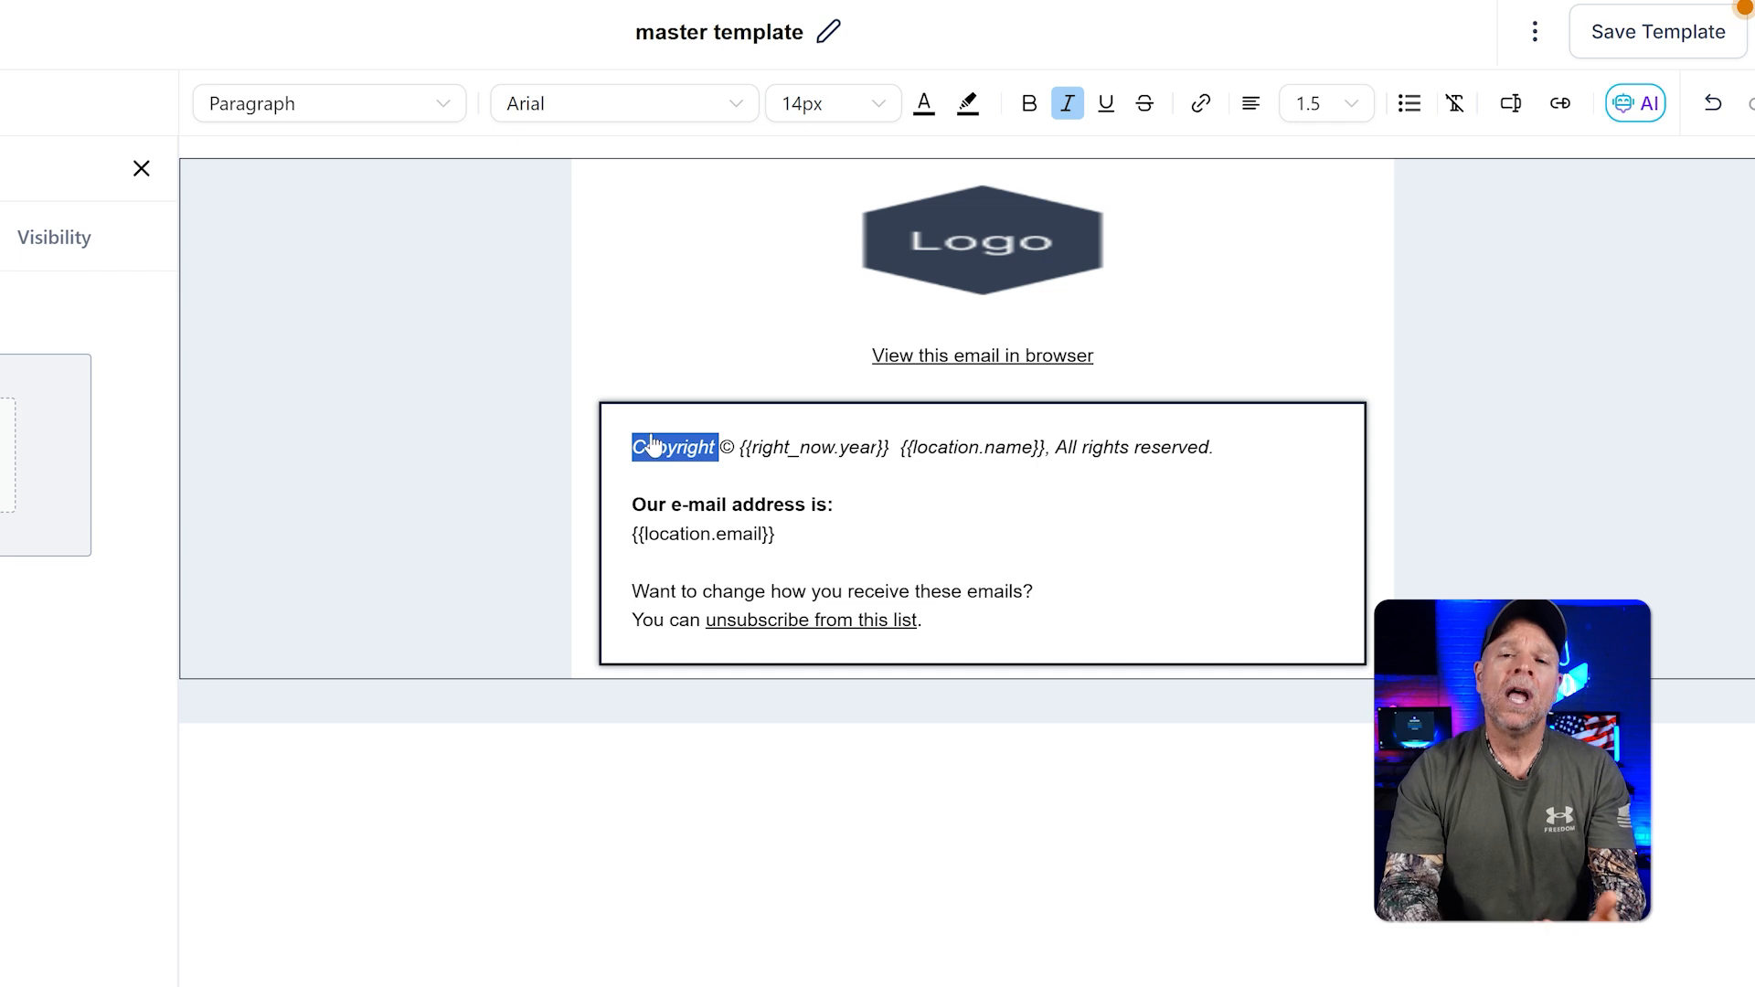
mouse_move(644, 439)
left_mouse_down()
mouse_move(698, 466)
mouse_move(649, 444)
left_mouse_up()
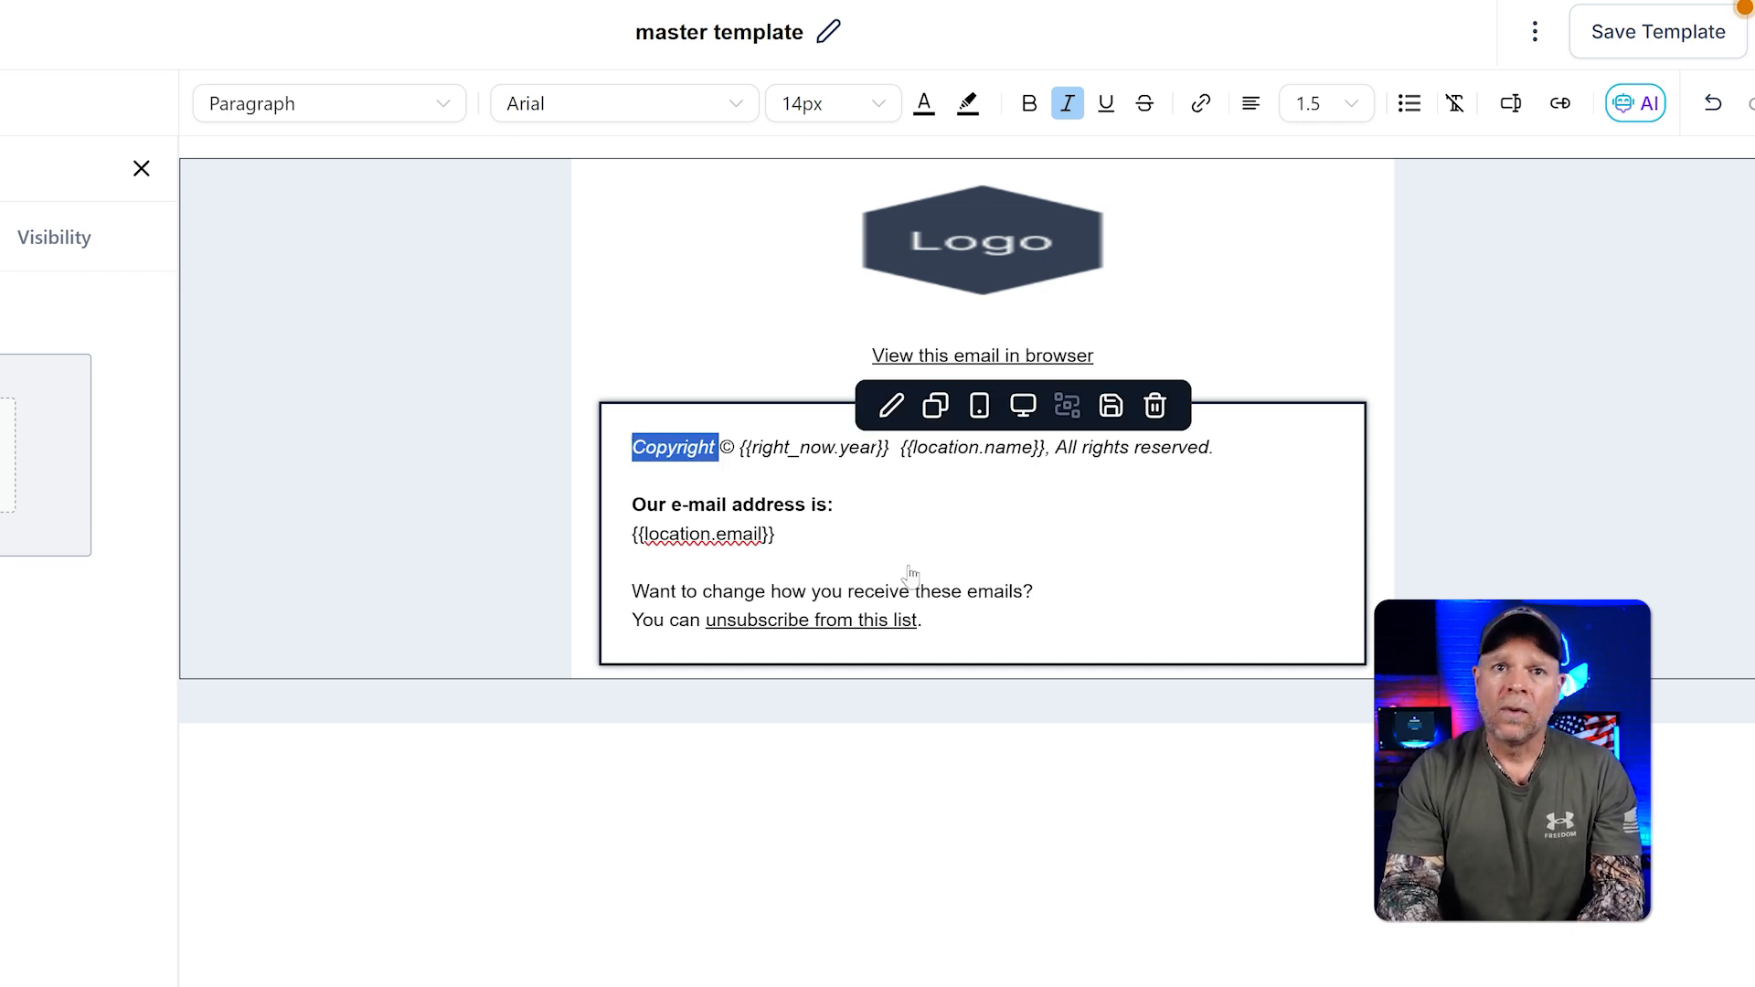
left_click_drag(981, 649, 613, 395)
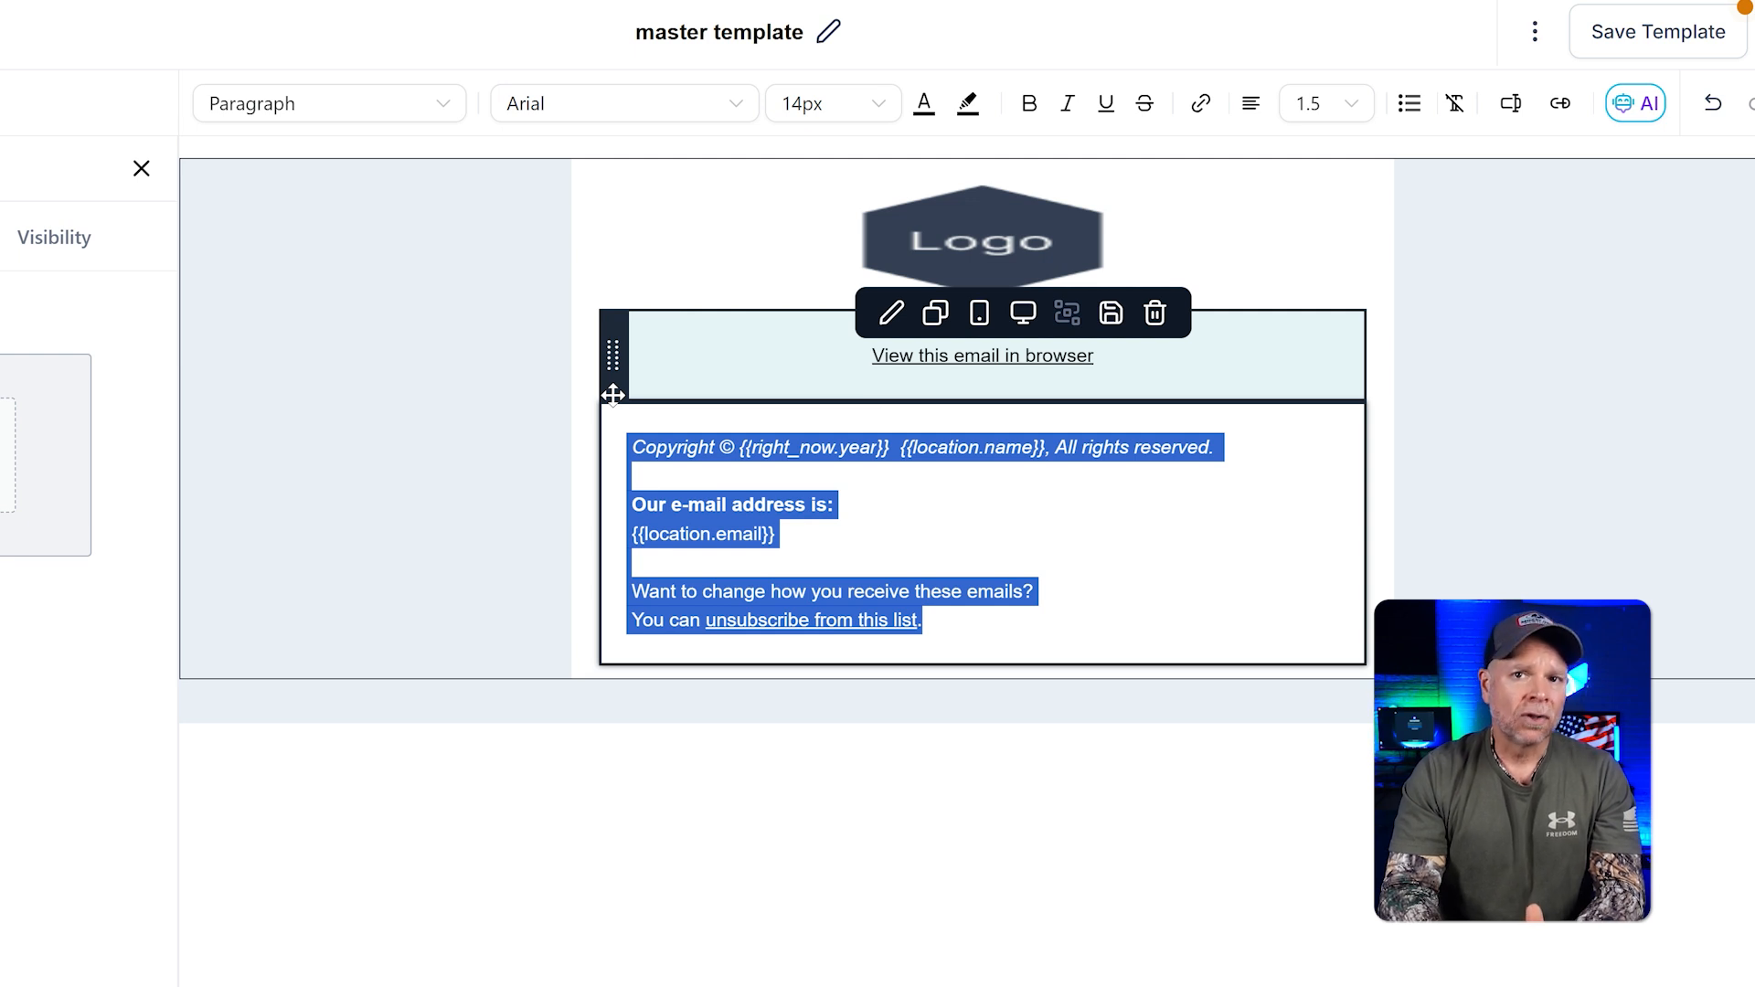
left_click_drag(612, 395, 614, 396)
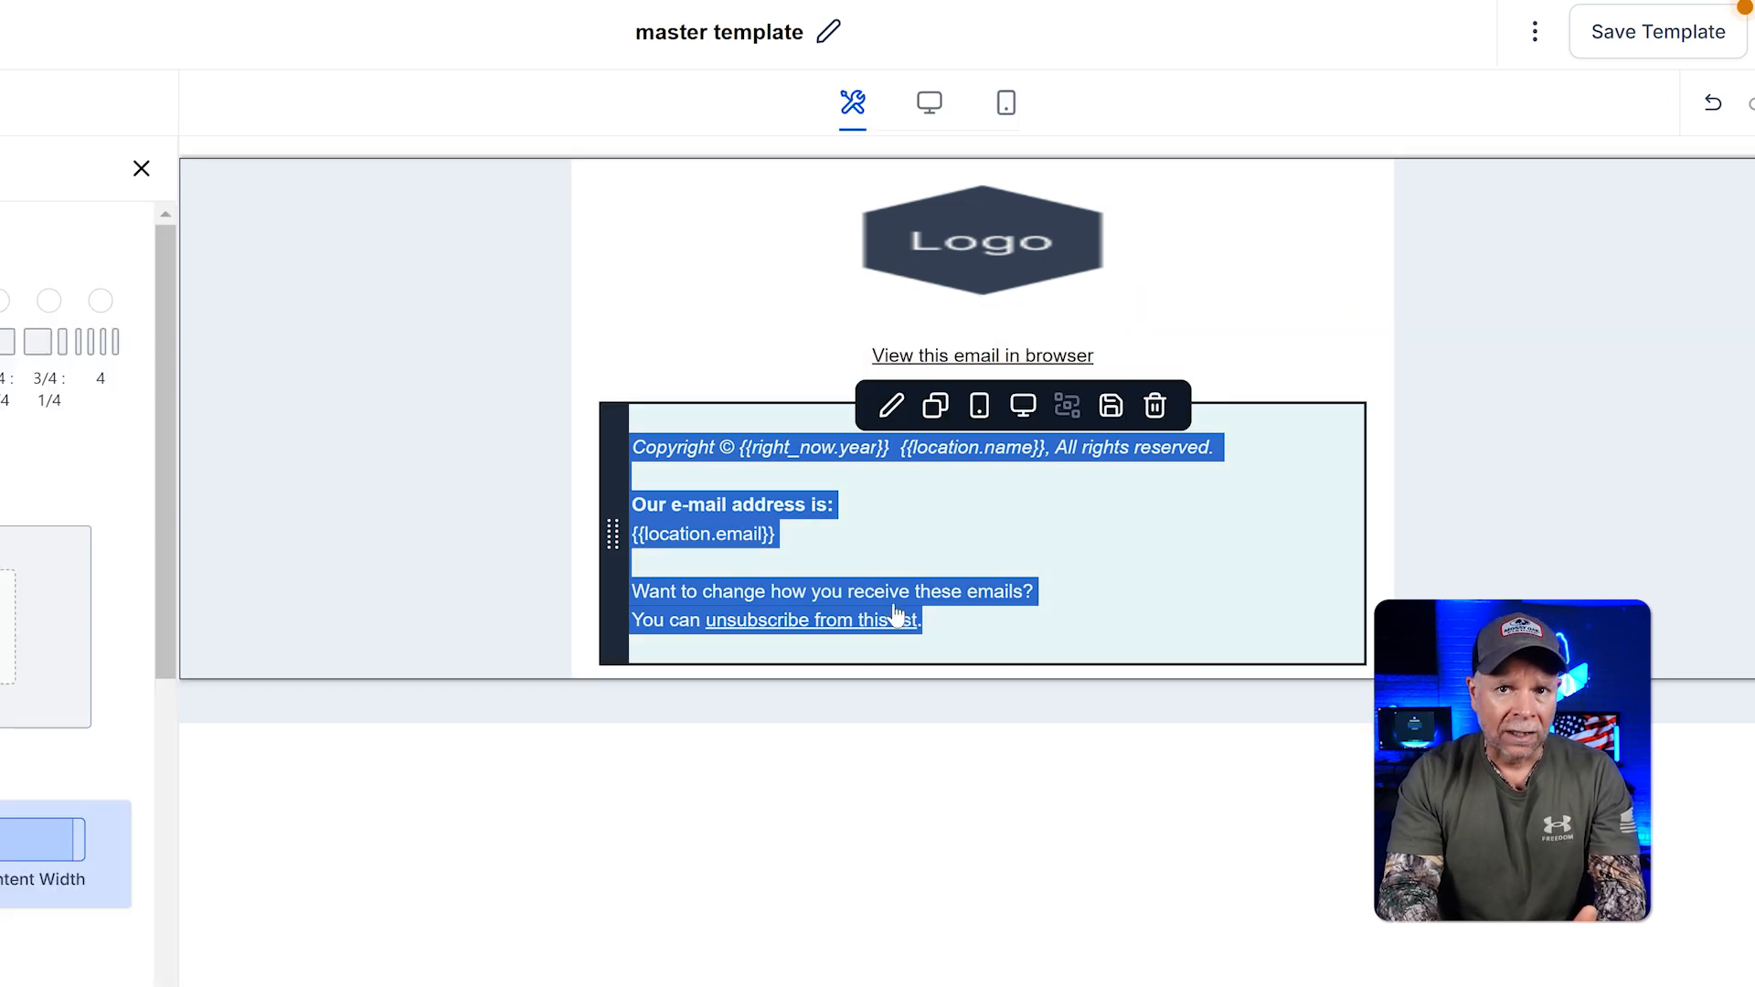
type("Do you want to stop receiving these emails? You can unsubscribe here")
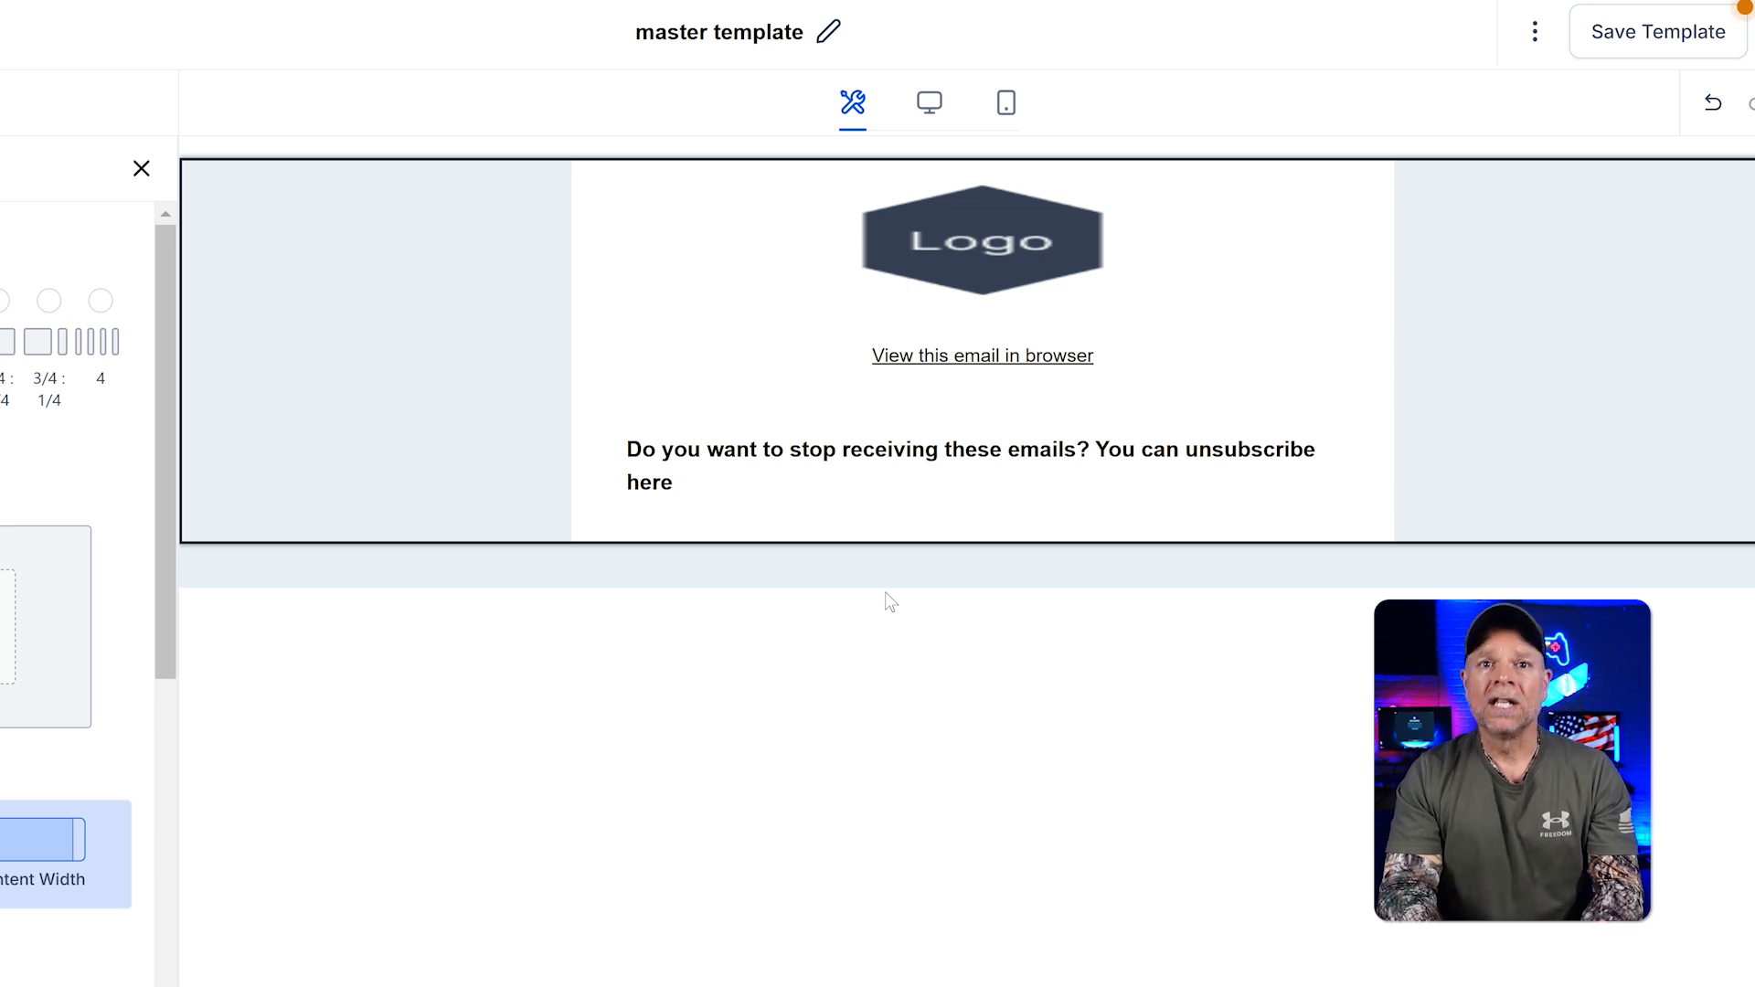
type(".")
key("Return")
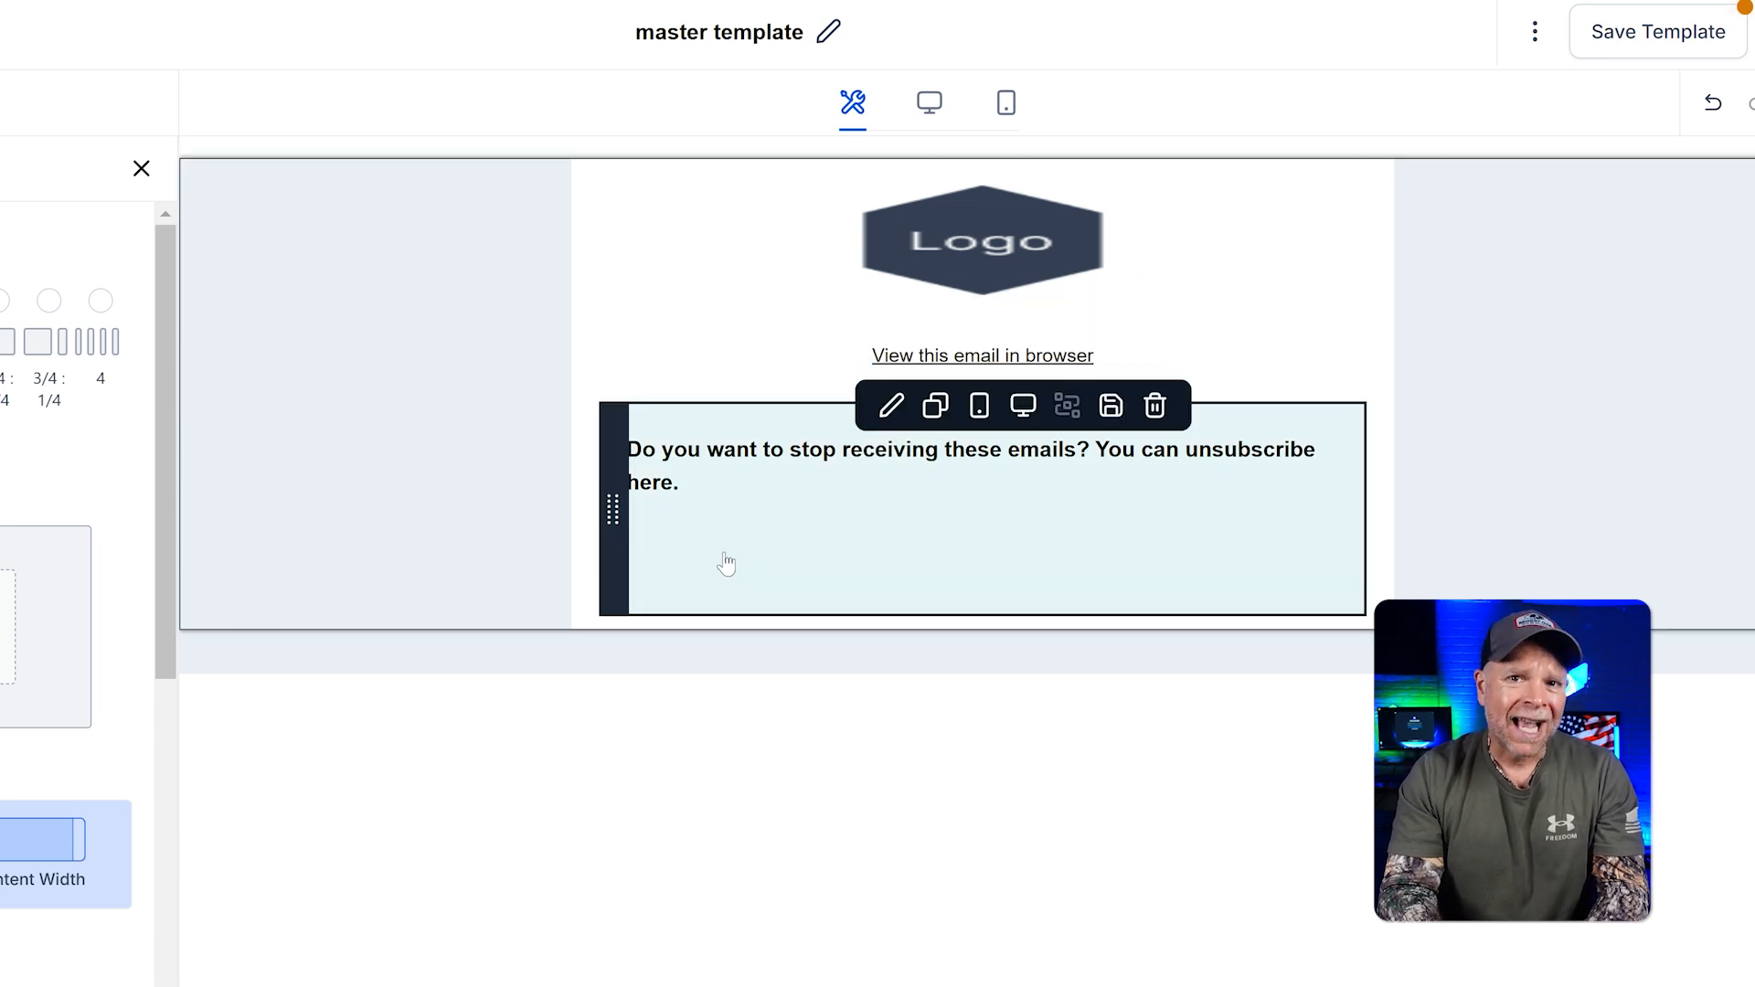
- Add the line "Let me know if you have any questions. Thanks," with the sender's first name below the unsubscribe text, and save the template
left_click(783, 618)
left_click(783, 618)
type("Let me know if you have any questions. Thanks, Jeremy.")
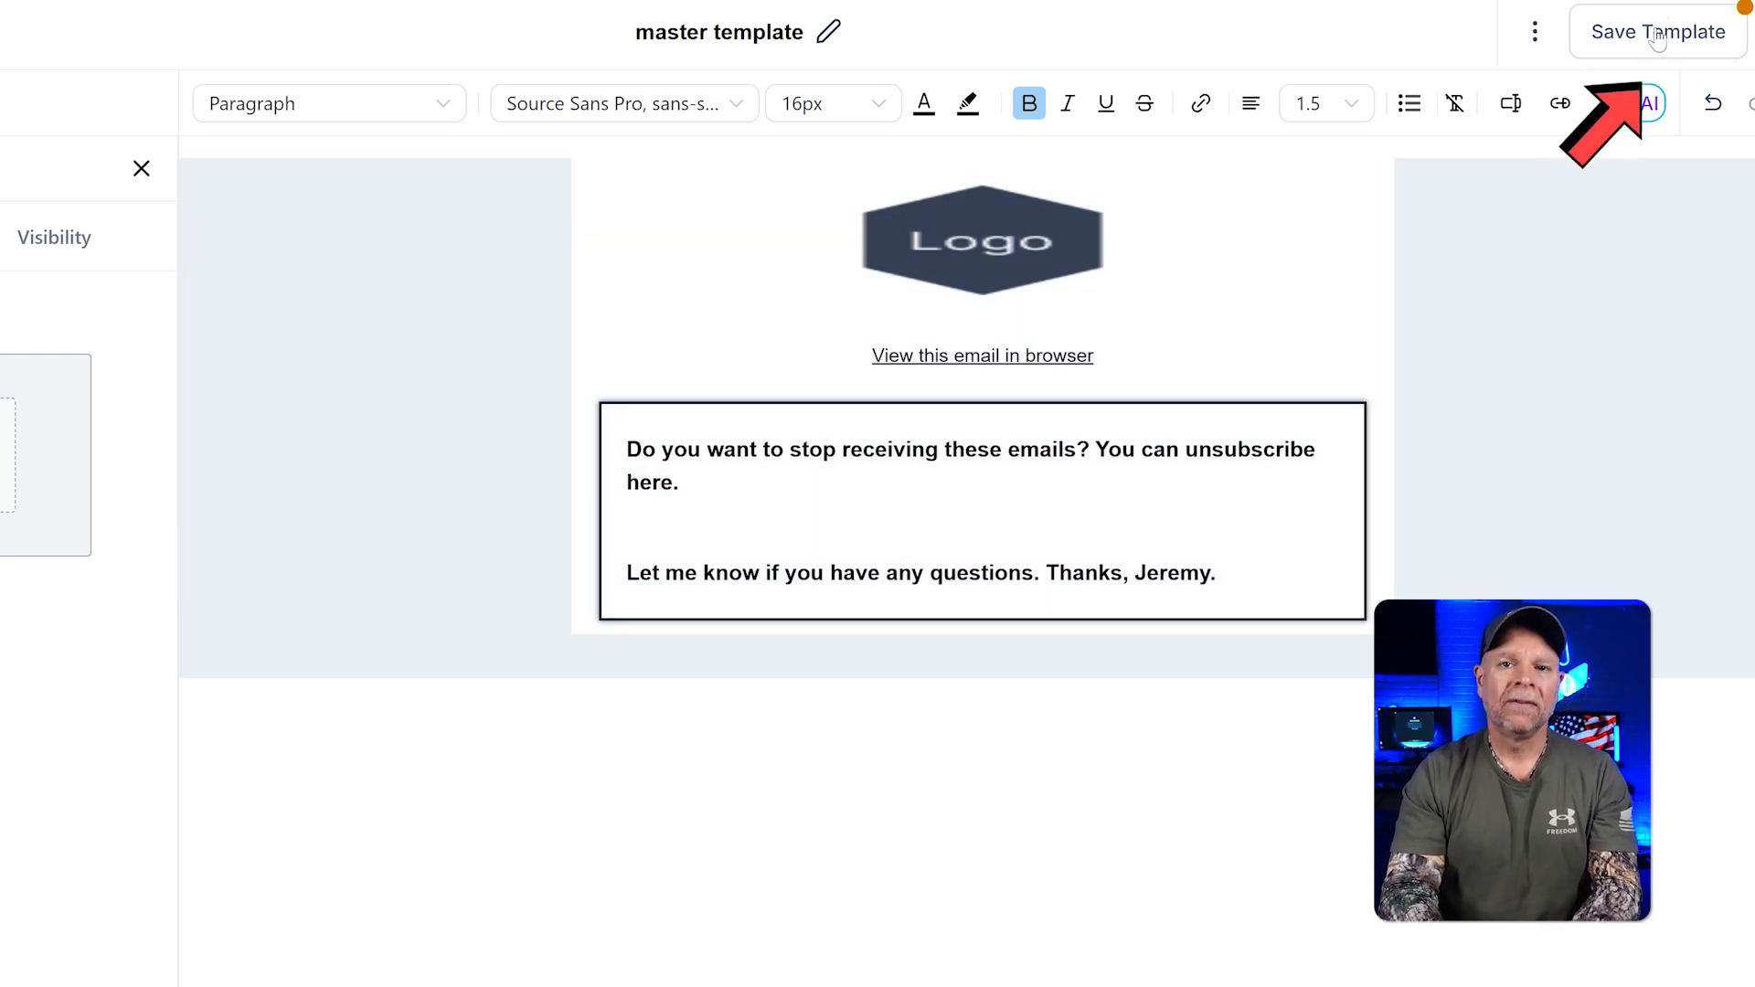
left_click(1655, 28)
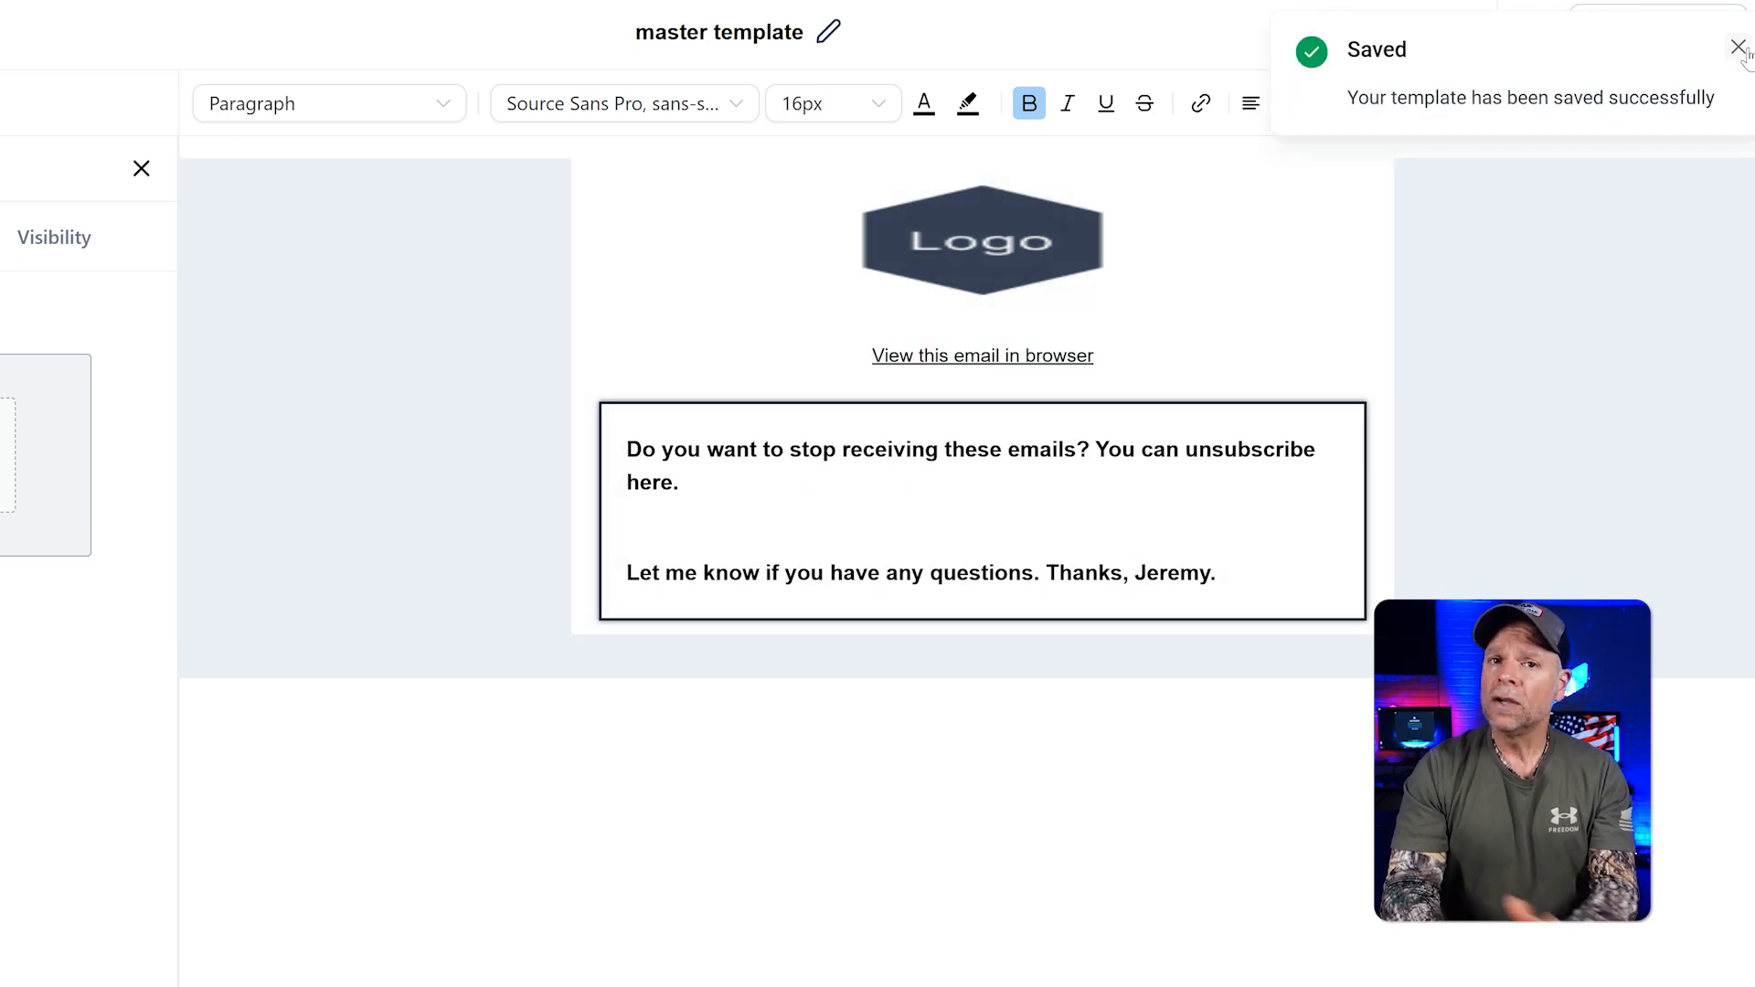
left_click(1535, 322)
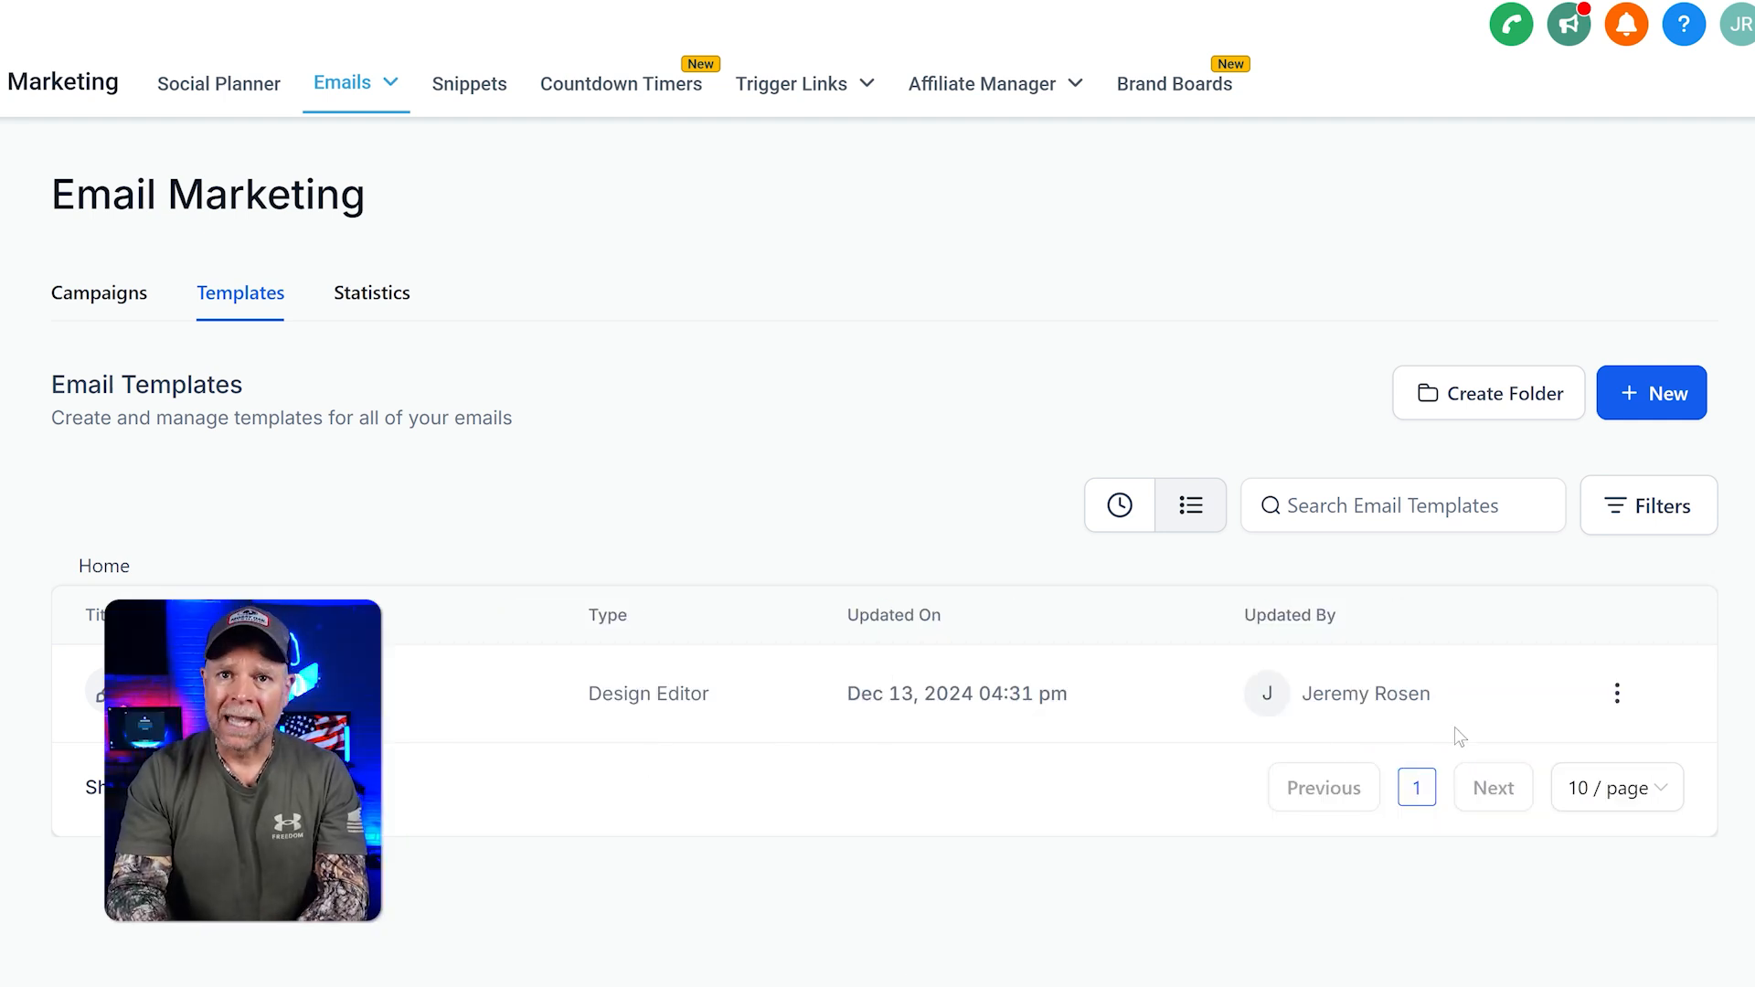
- Clone the master template from the email templates list under the name "Welcome Email"
left_click(1618, 696)
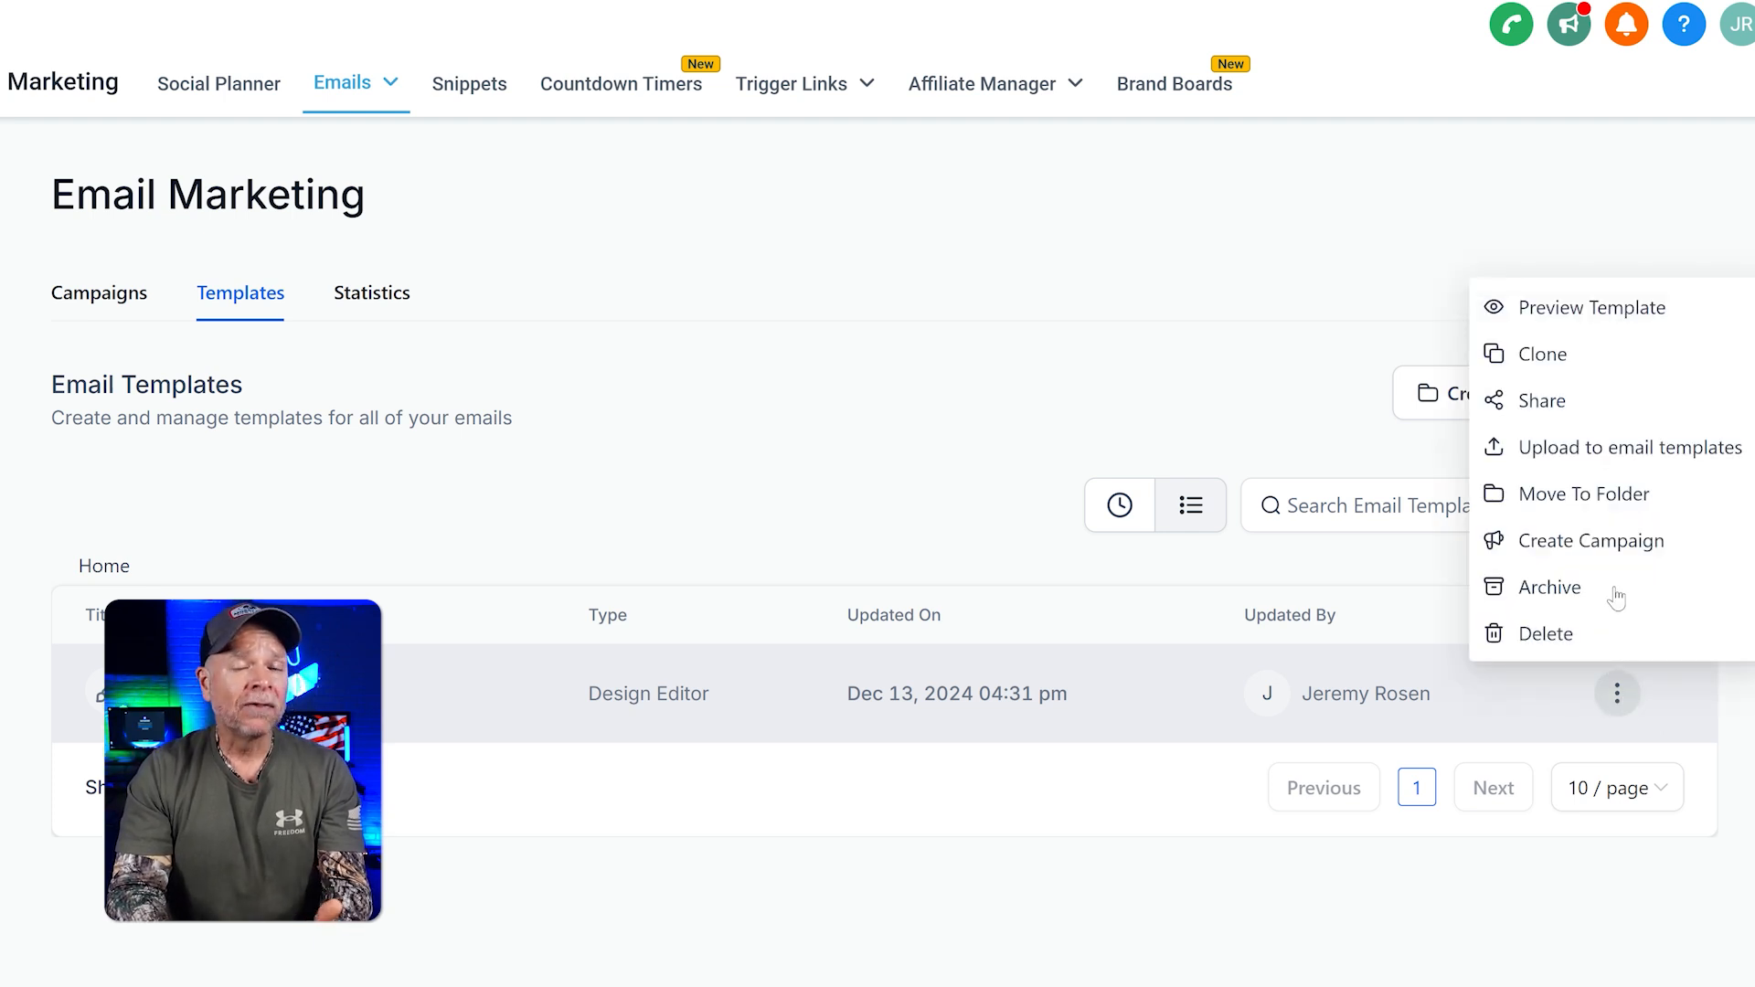
left_click(1595, 362)
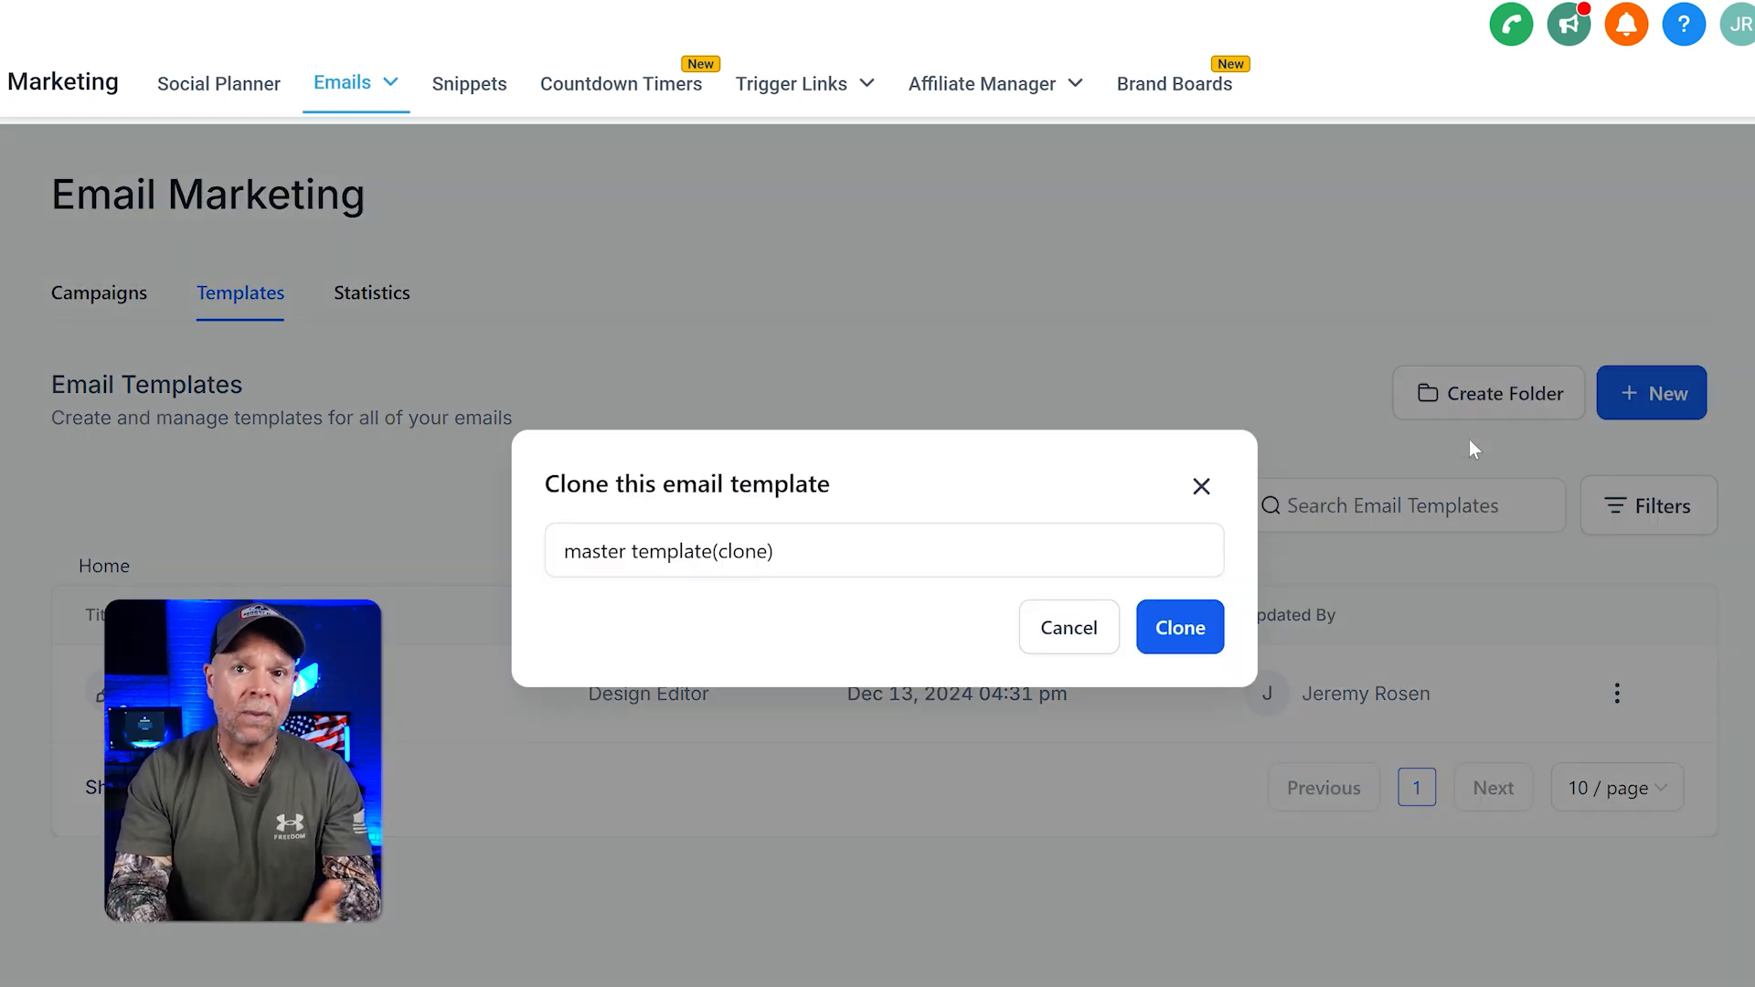
left_click(873, 553)
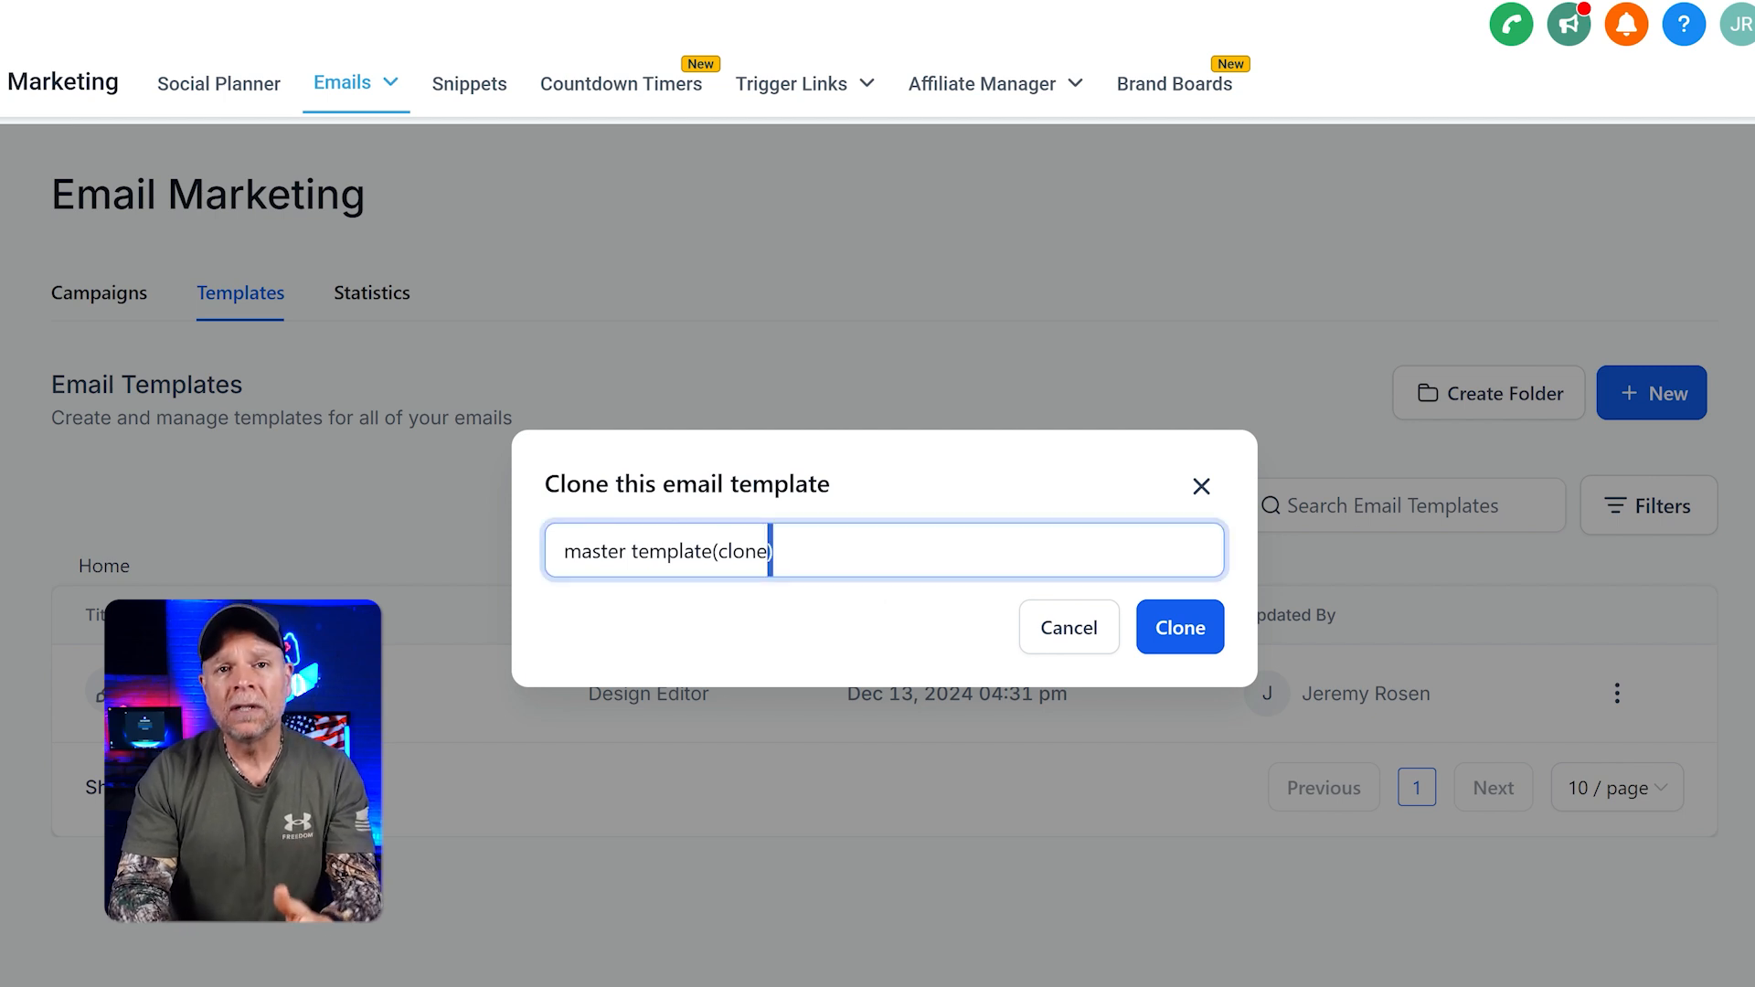
key("ctrl+a")
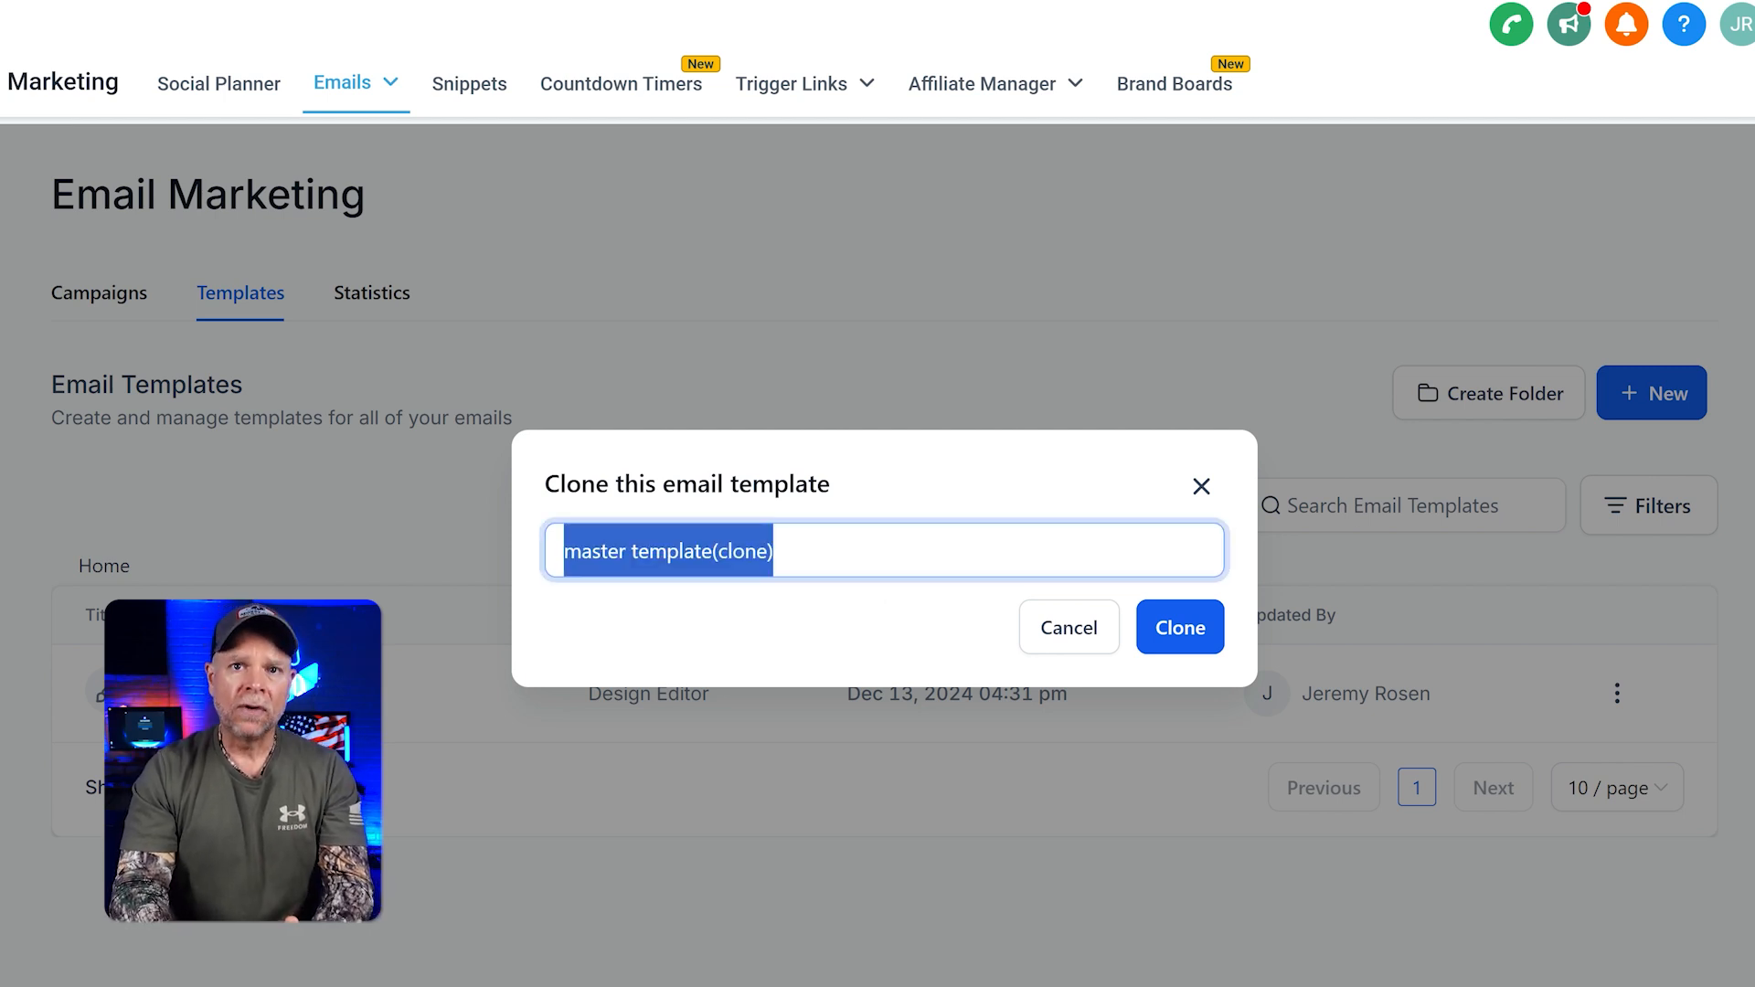
type("Welcome")
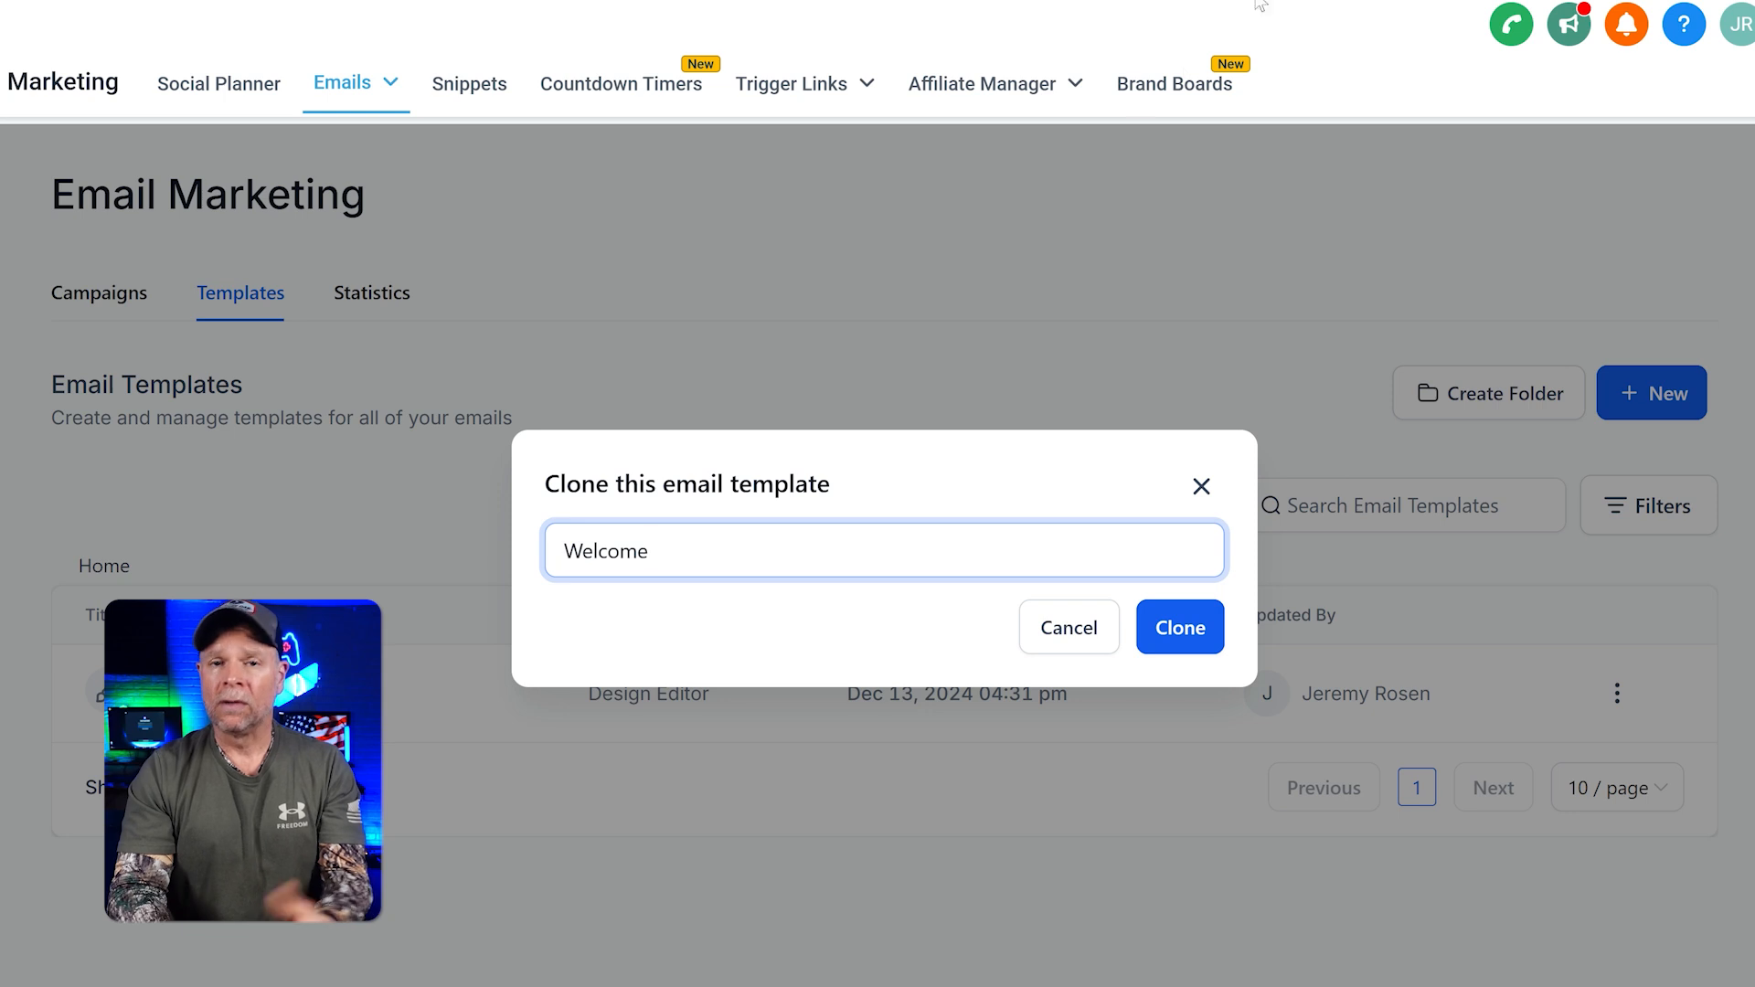
type(" Email")
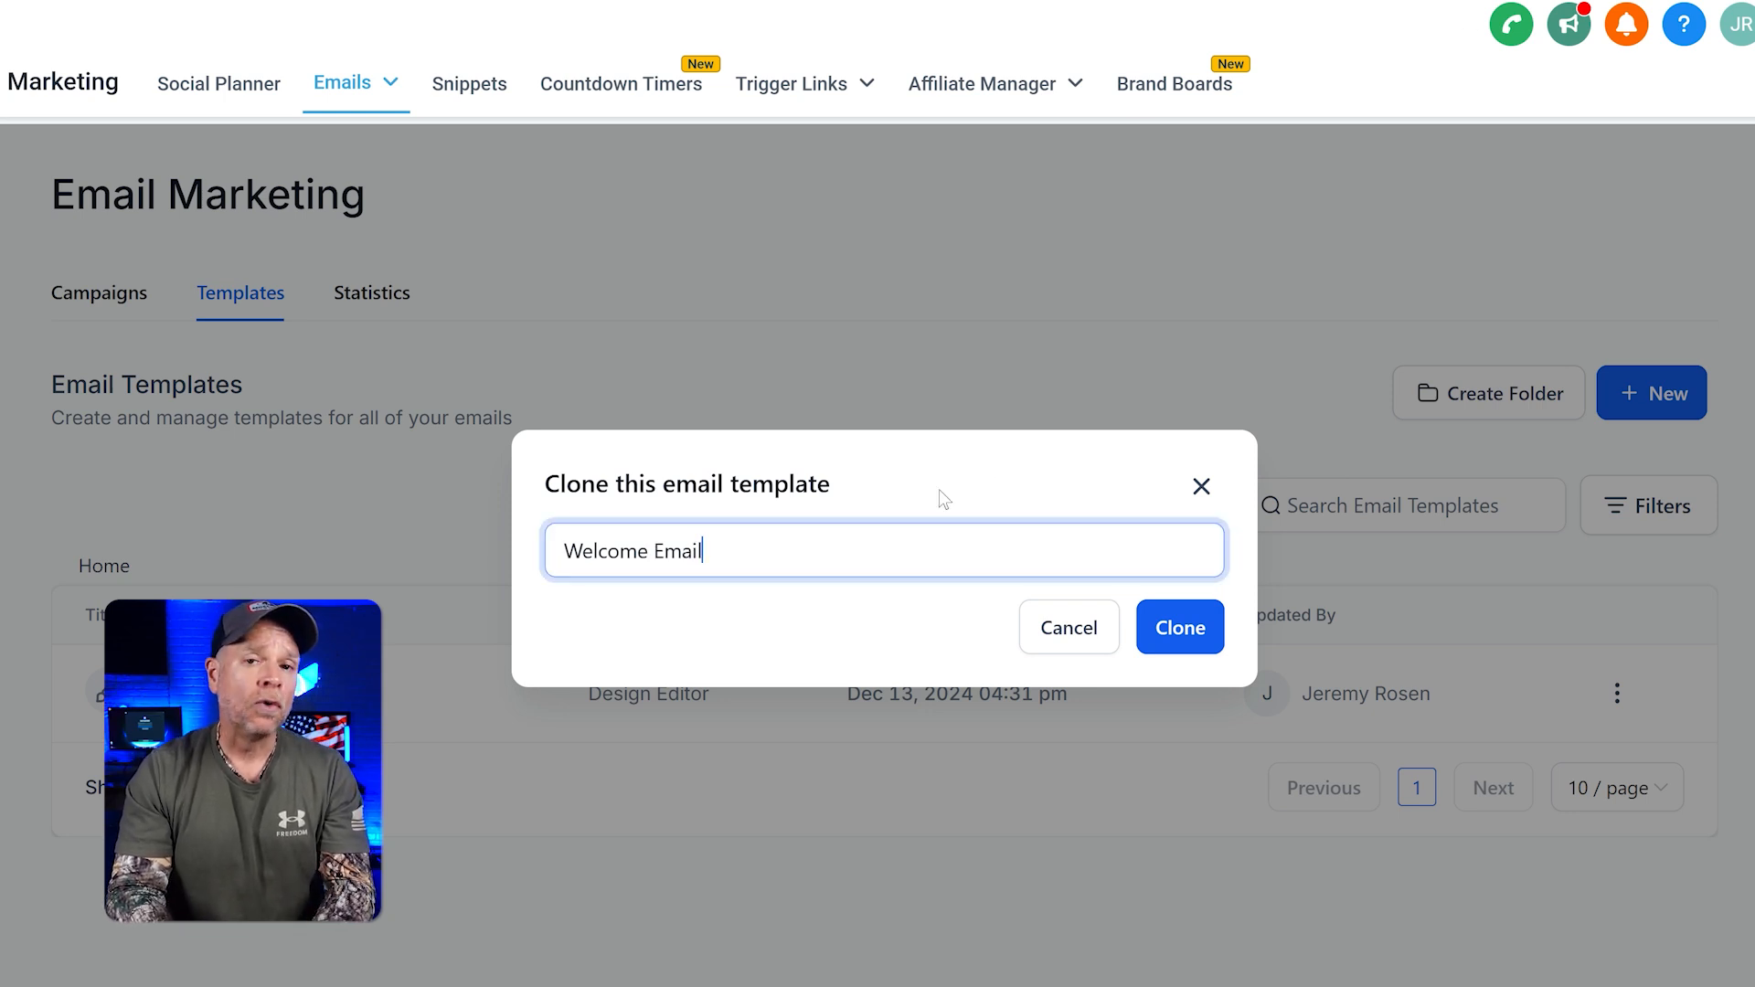
left_click(1182, 627)
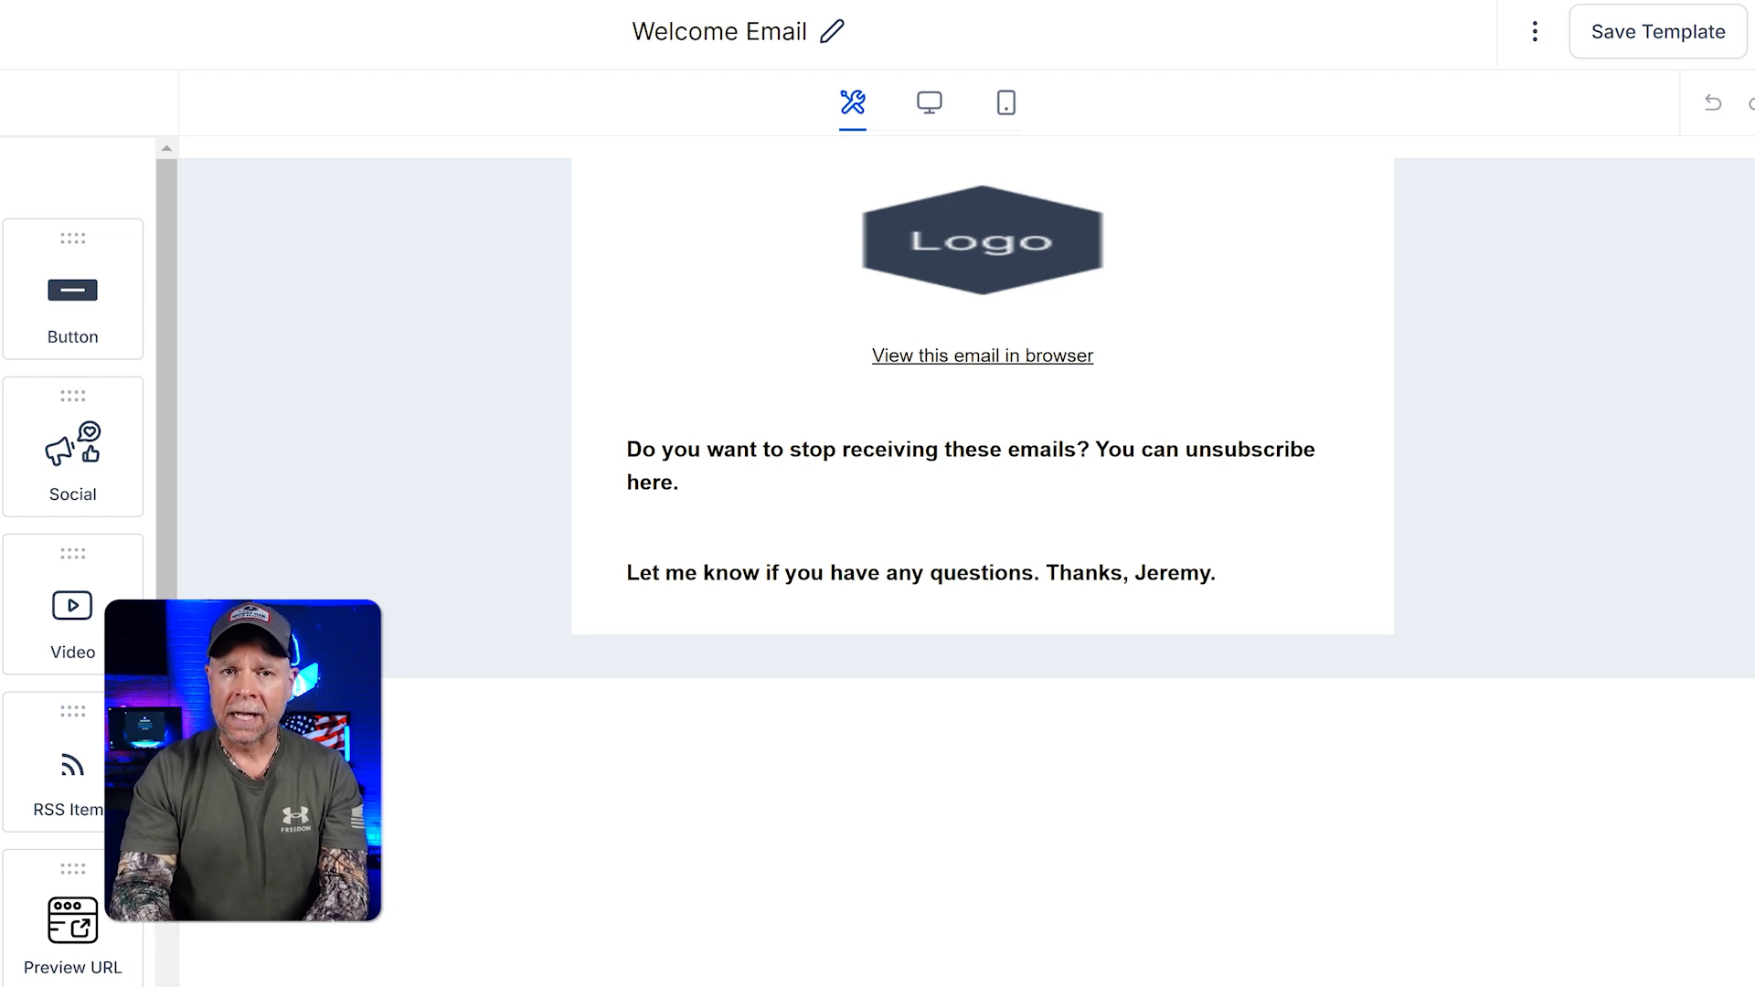
- Examine the form for generating content with AI for the "View this email in browser" text, and close it without generating anything
double_click(1093, 356)
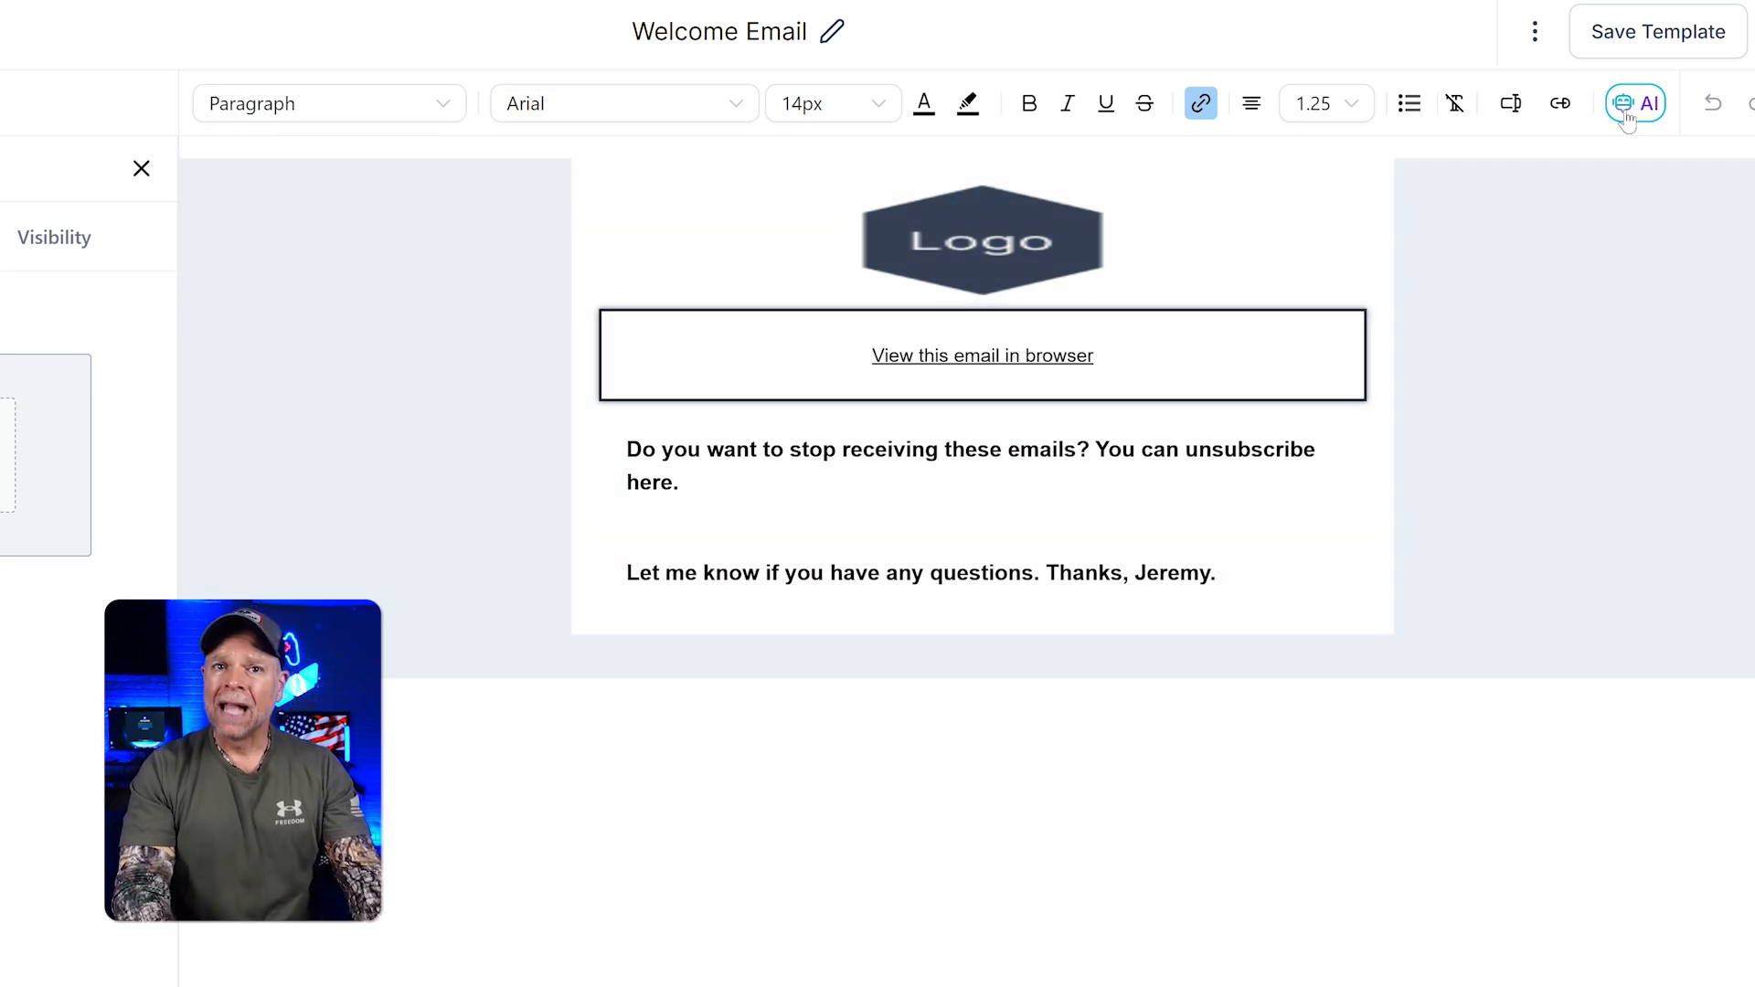
left_click(1626, 114)
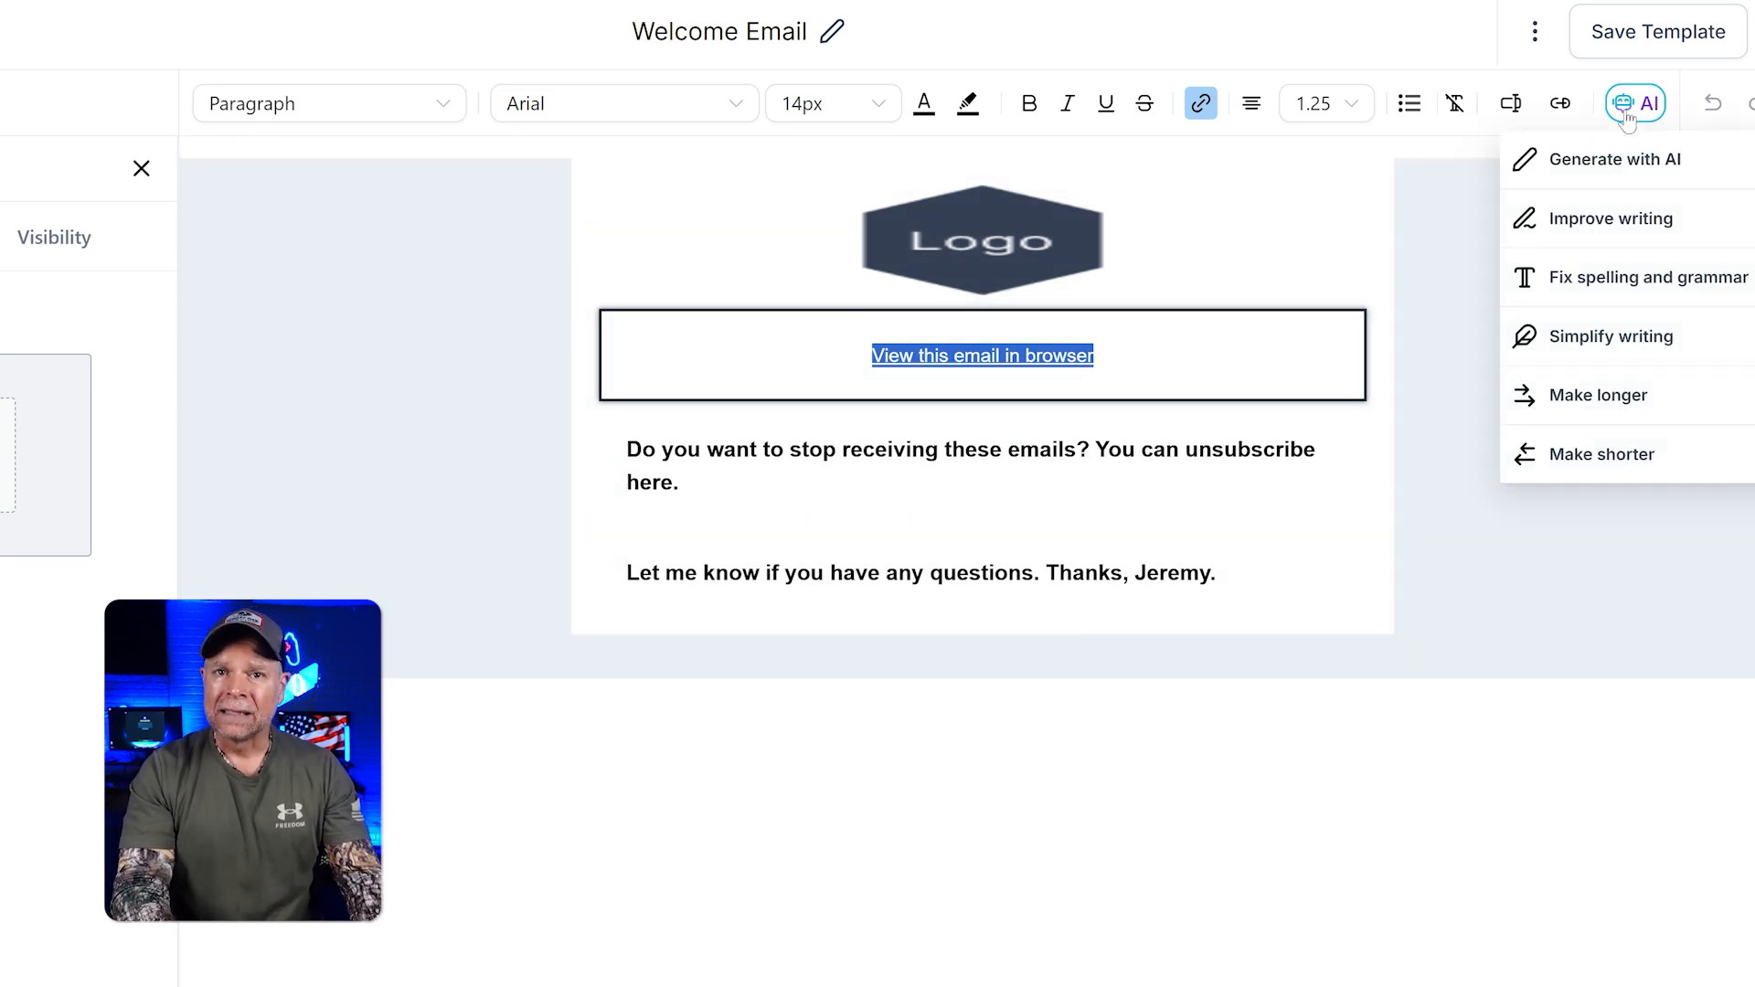
left_click(1615, 163)
left_click(727, 397)
scroll(727, 397, "down", 1)
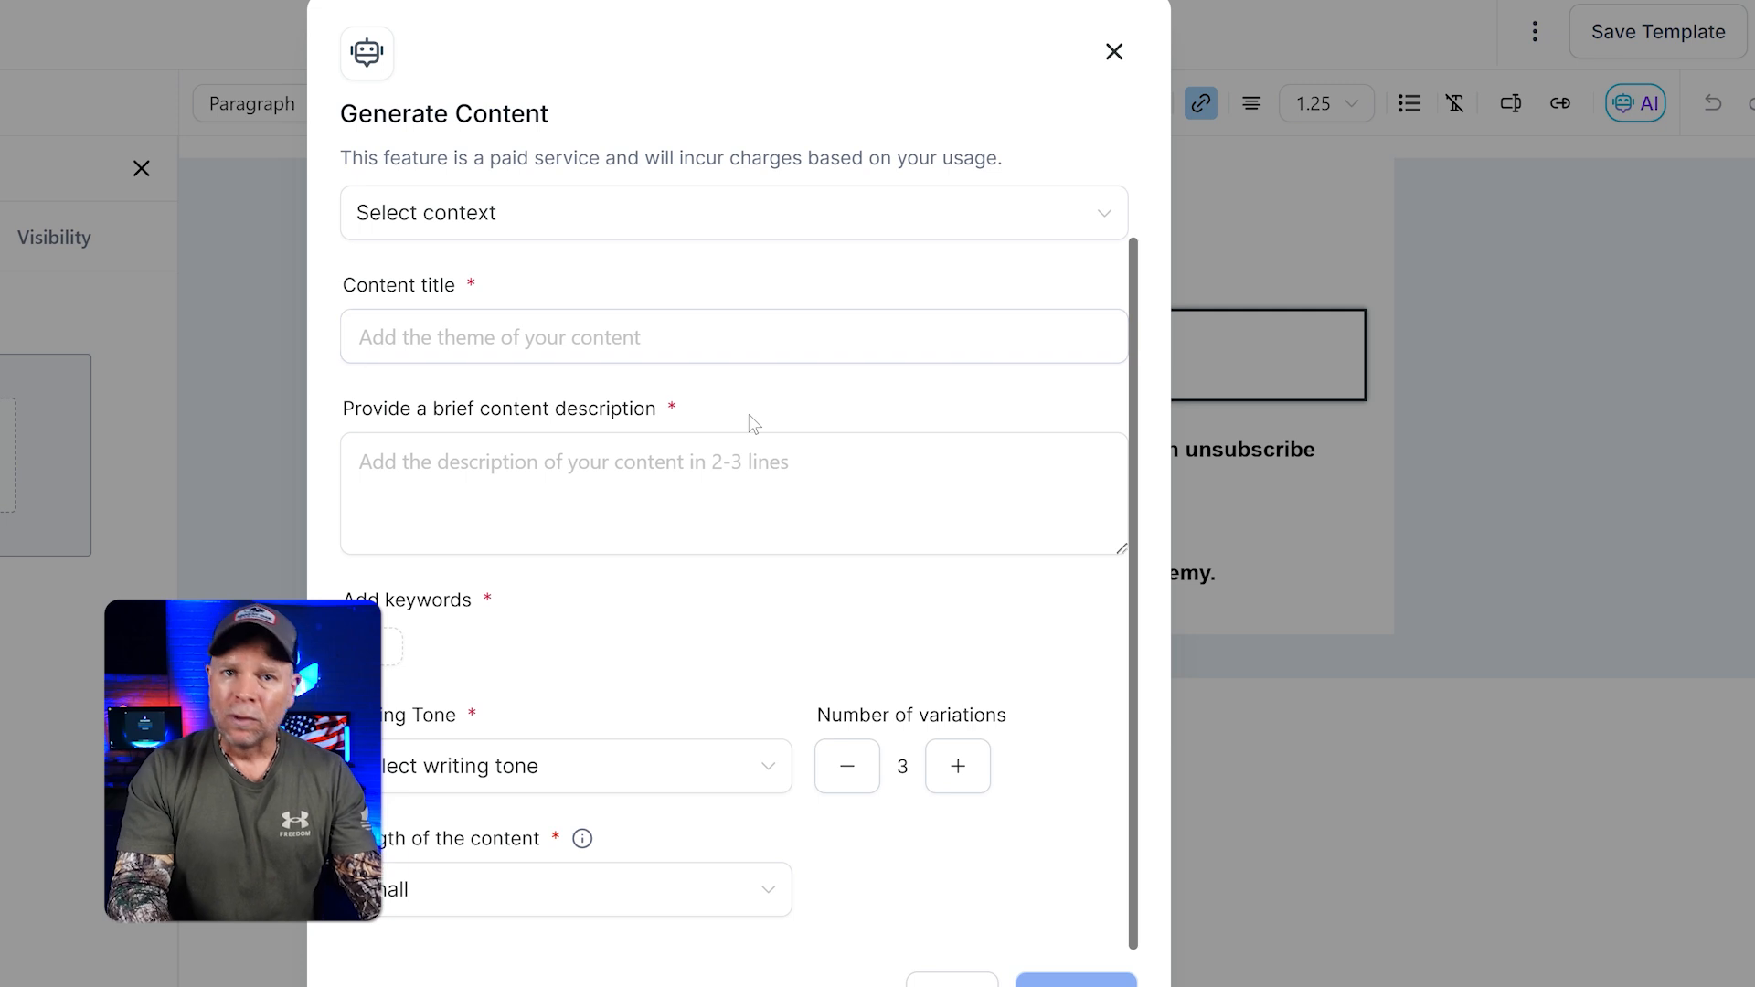
scroll(749, 414, "up", 1)
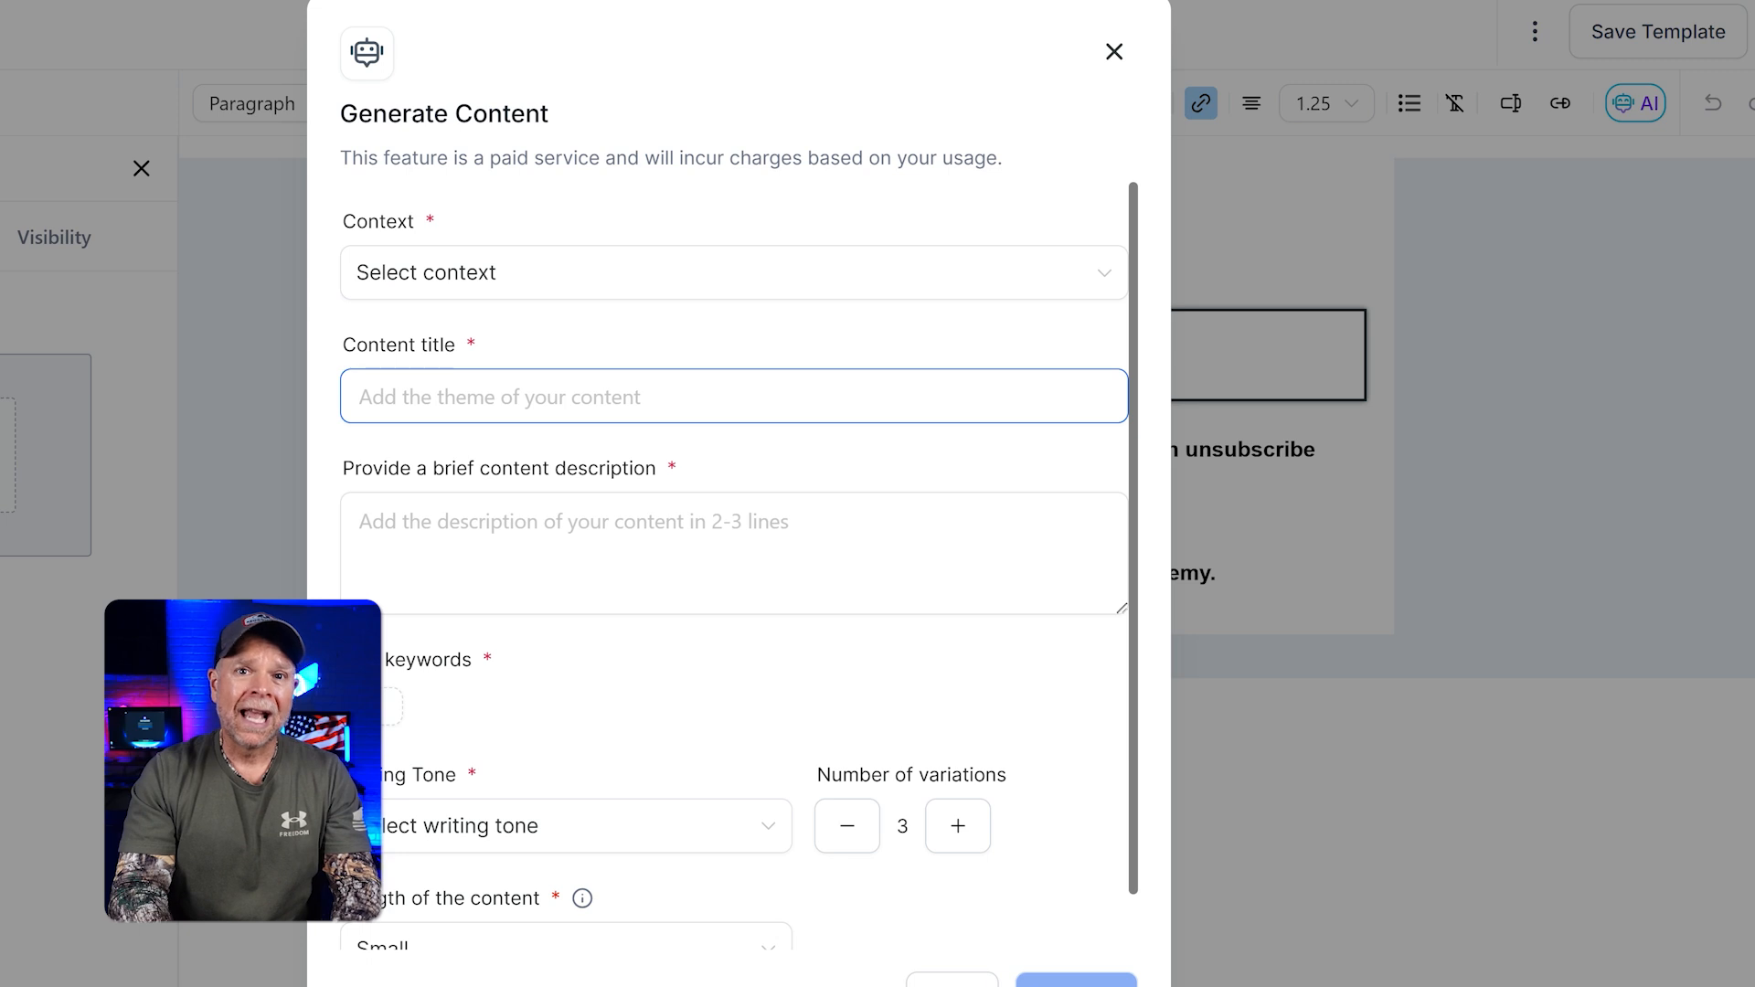
left_click(1114, 51)
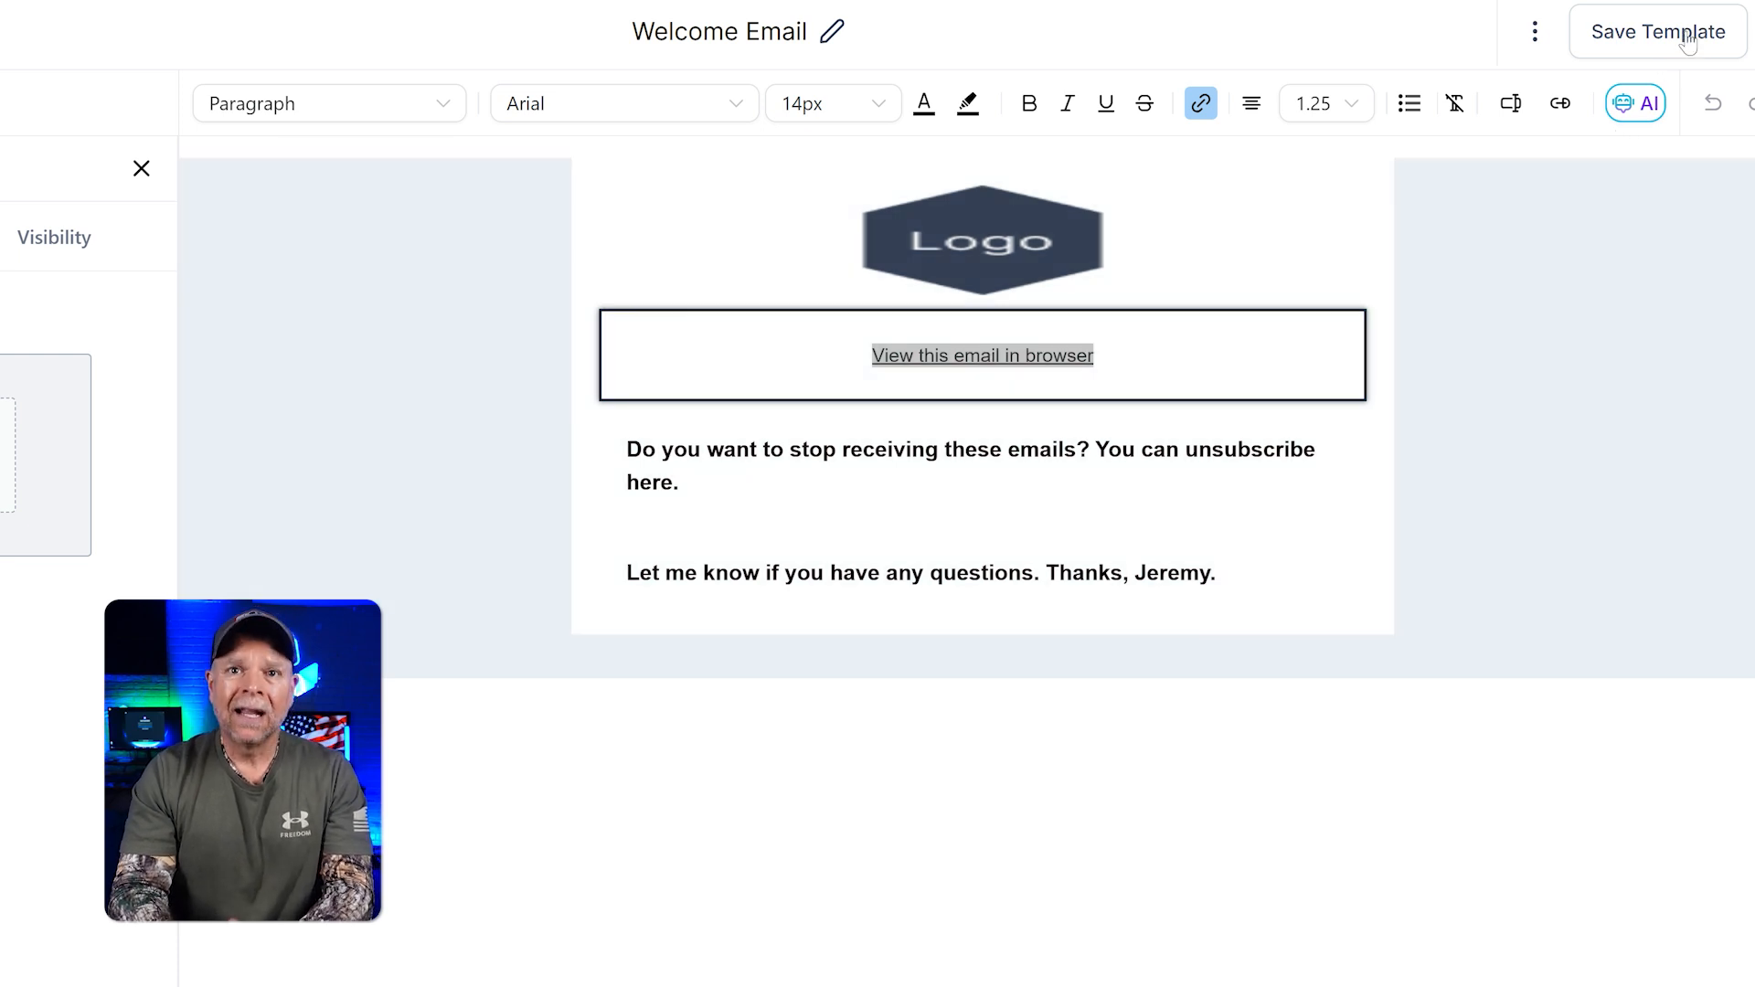
- Save the Welcome Email template, leave the editor, and go to the automation workflow list
left_click(1687, 41)
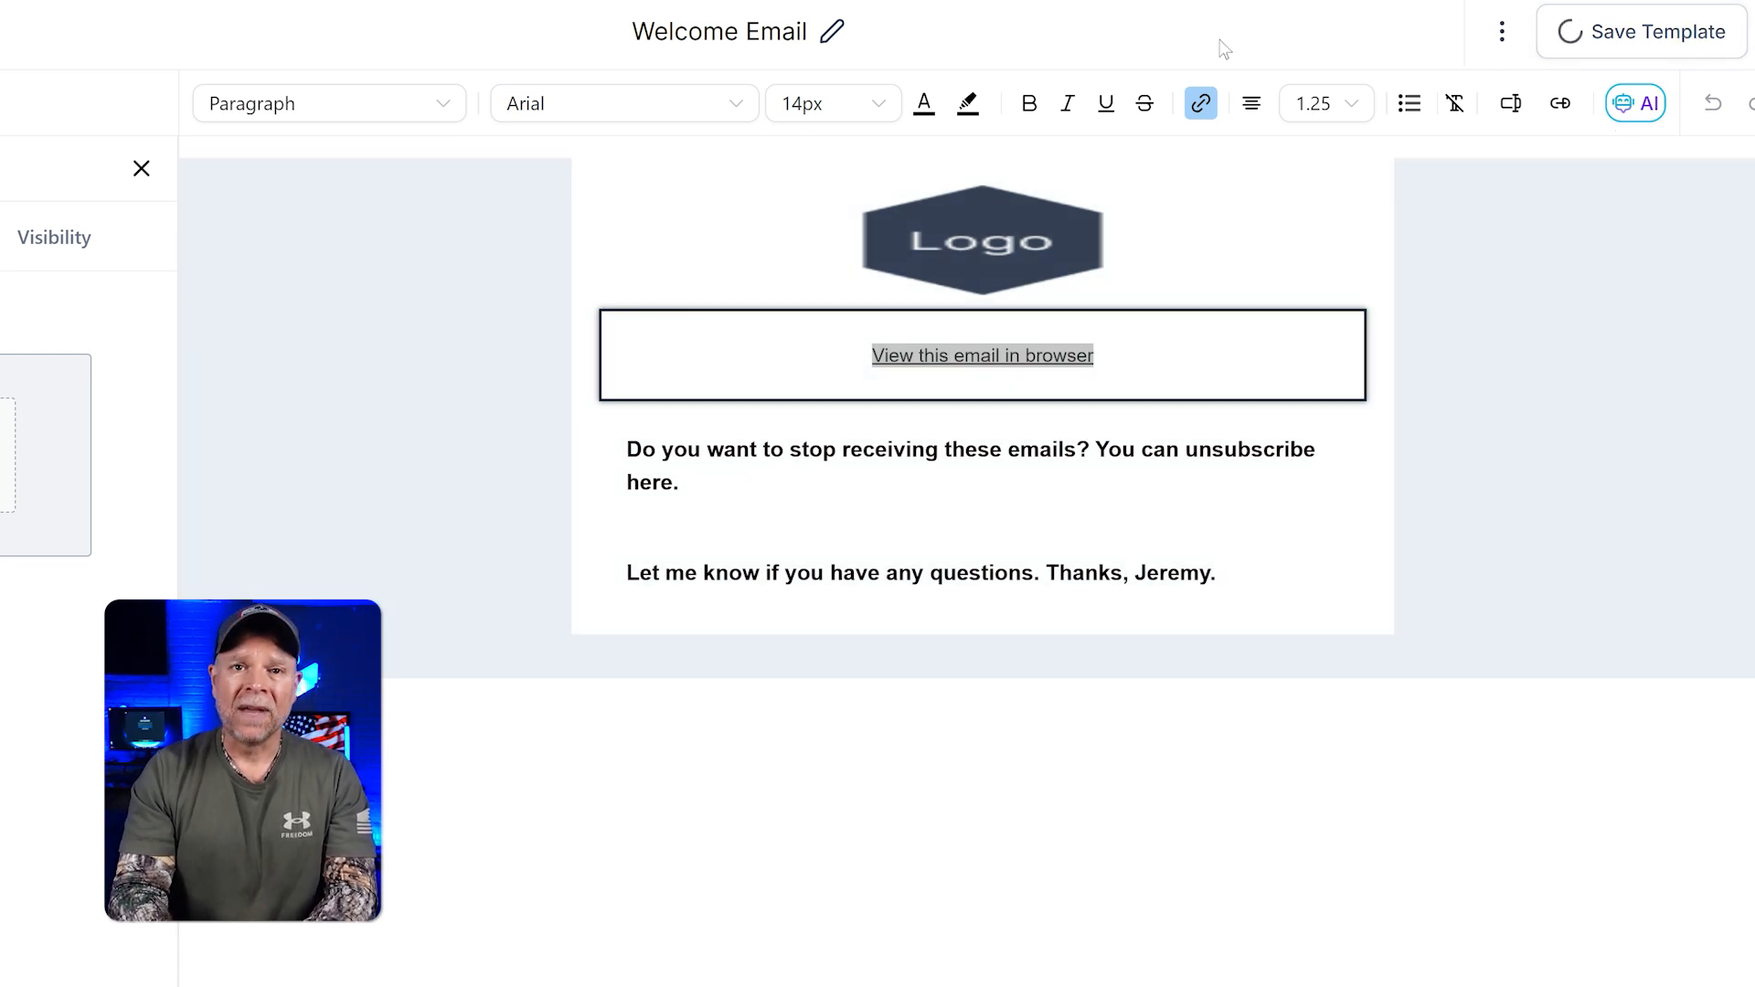
left_click(1738, 47)
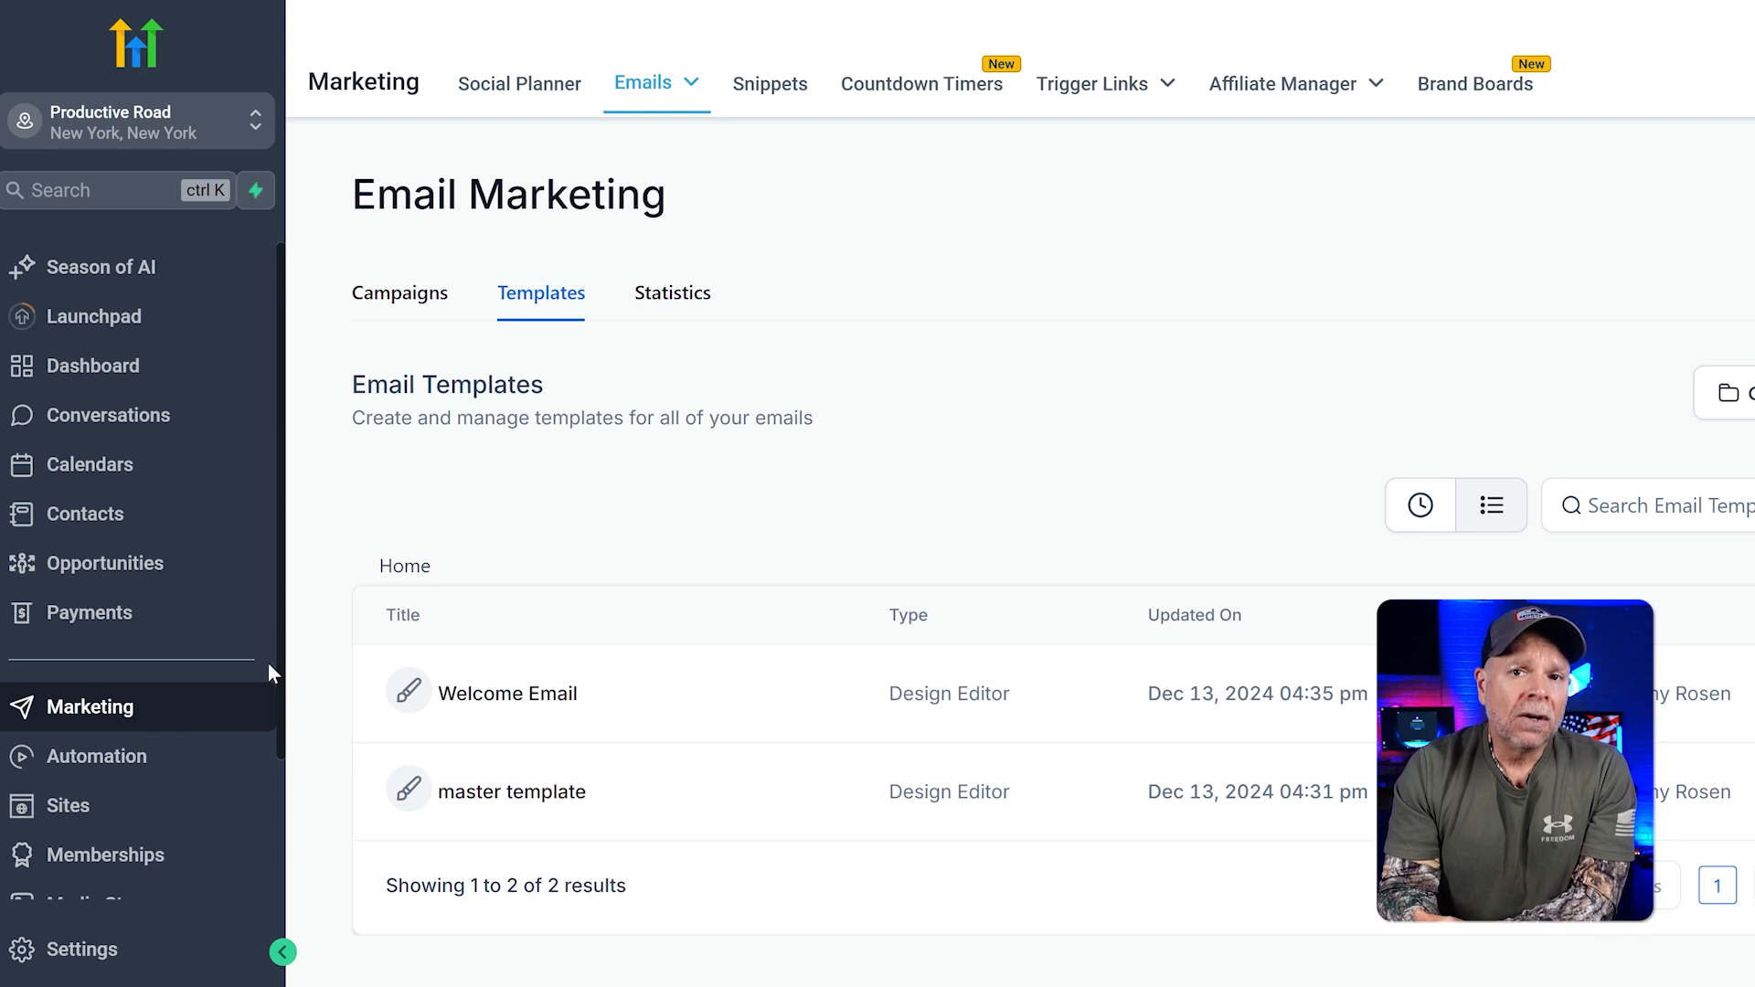
left_click(128, 757)
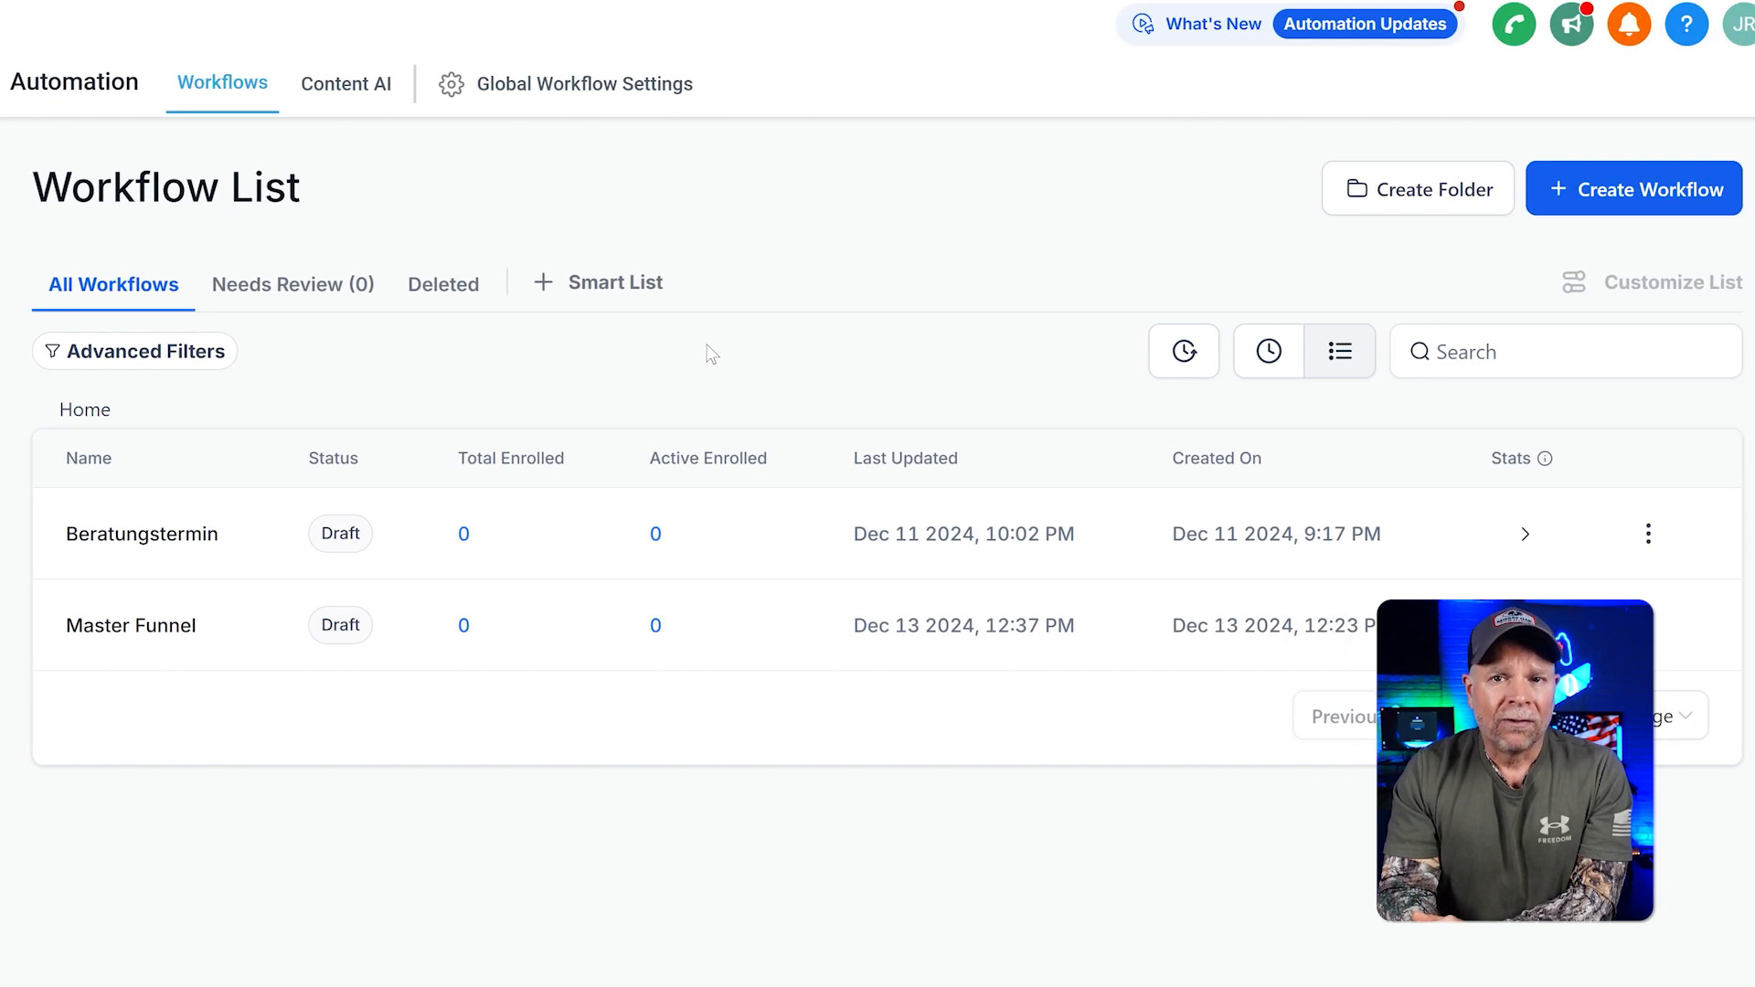
- Create a workflow from scratch and name it "Master Funnel"
left_click(1667, 210)
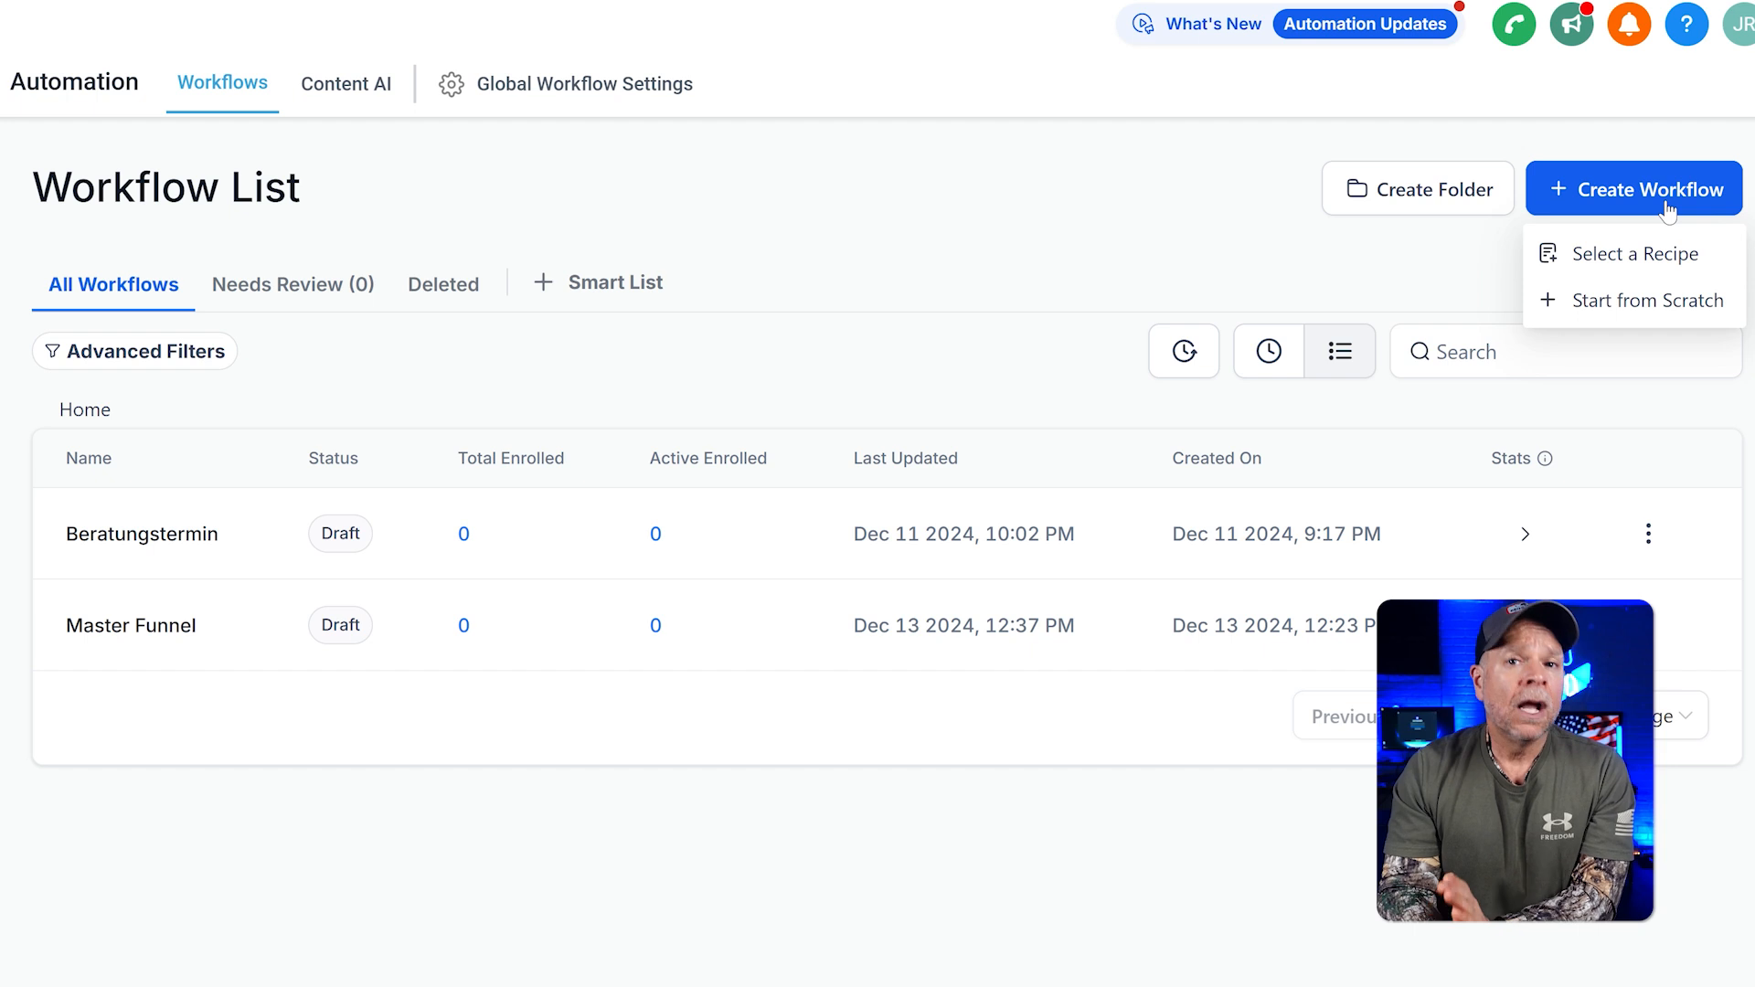
left_click(1677, 304)
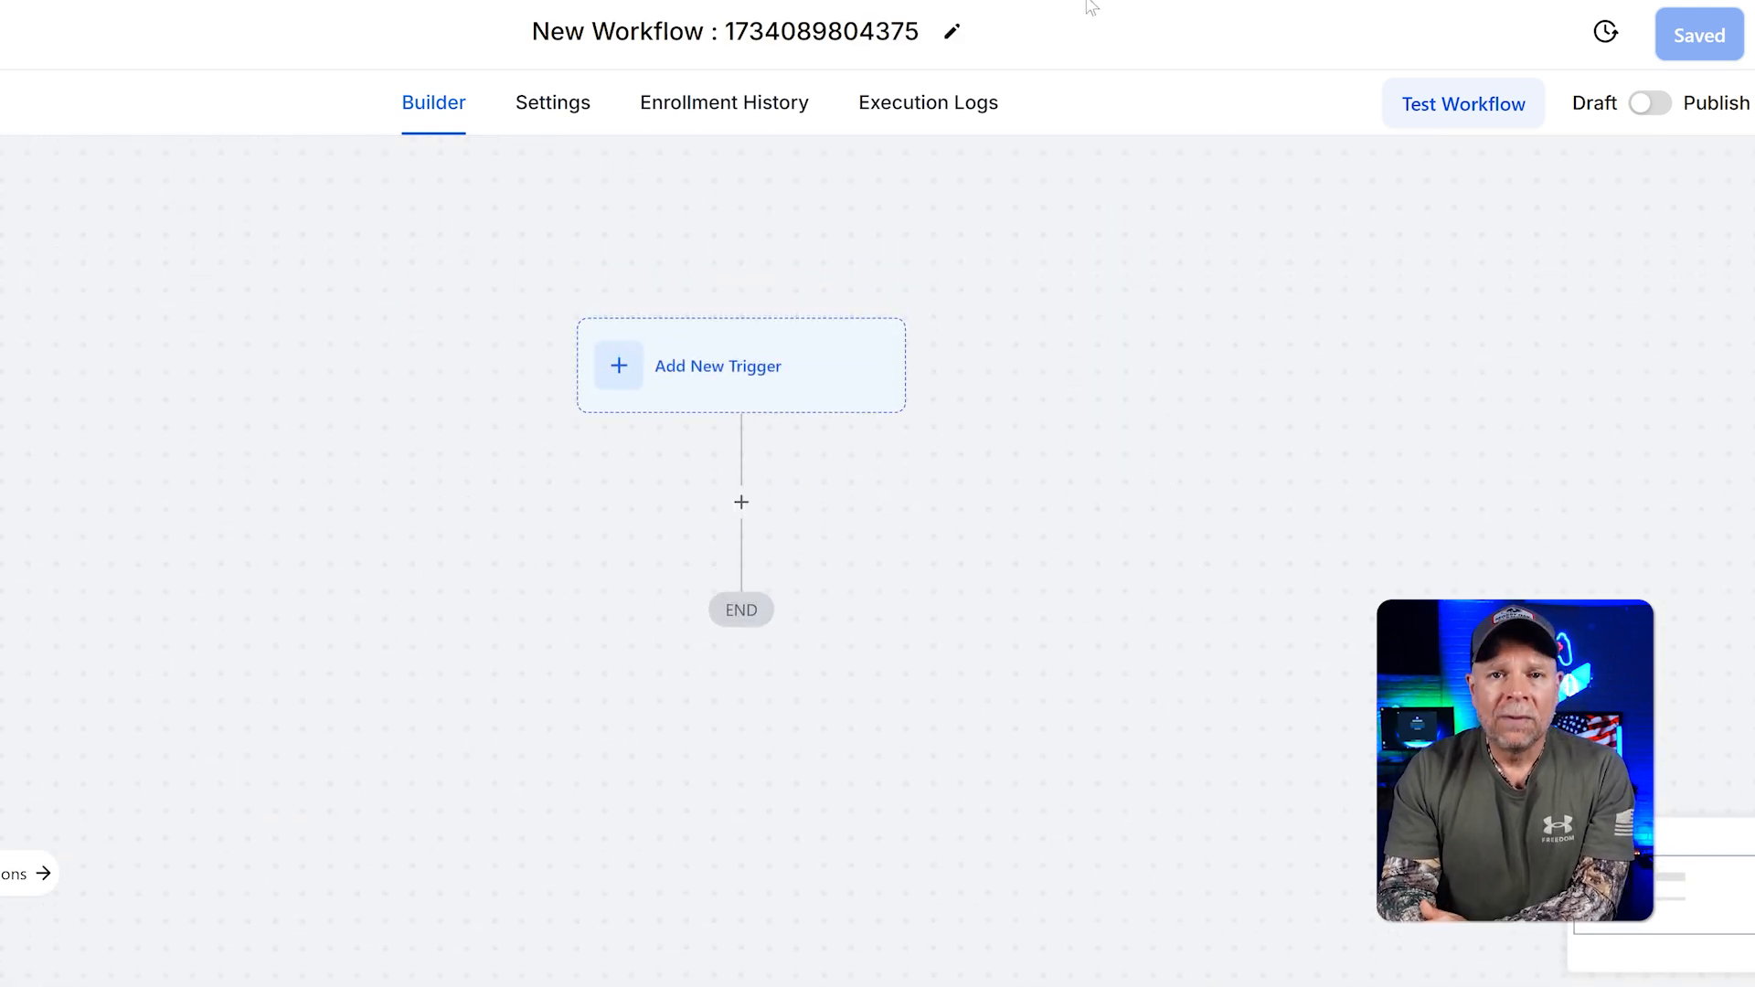
triple_click(843, 31)
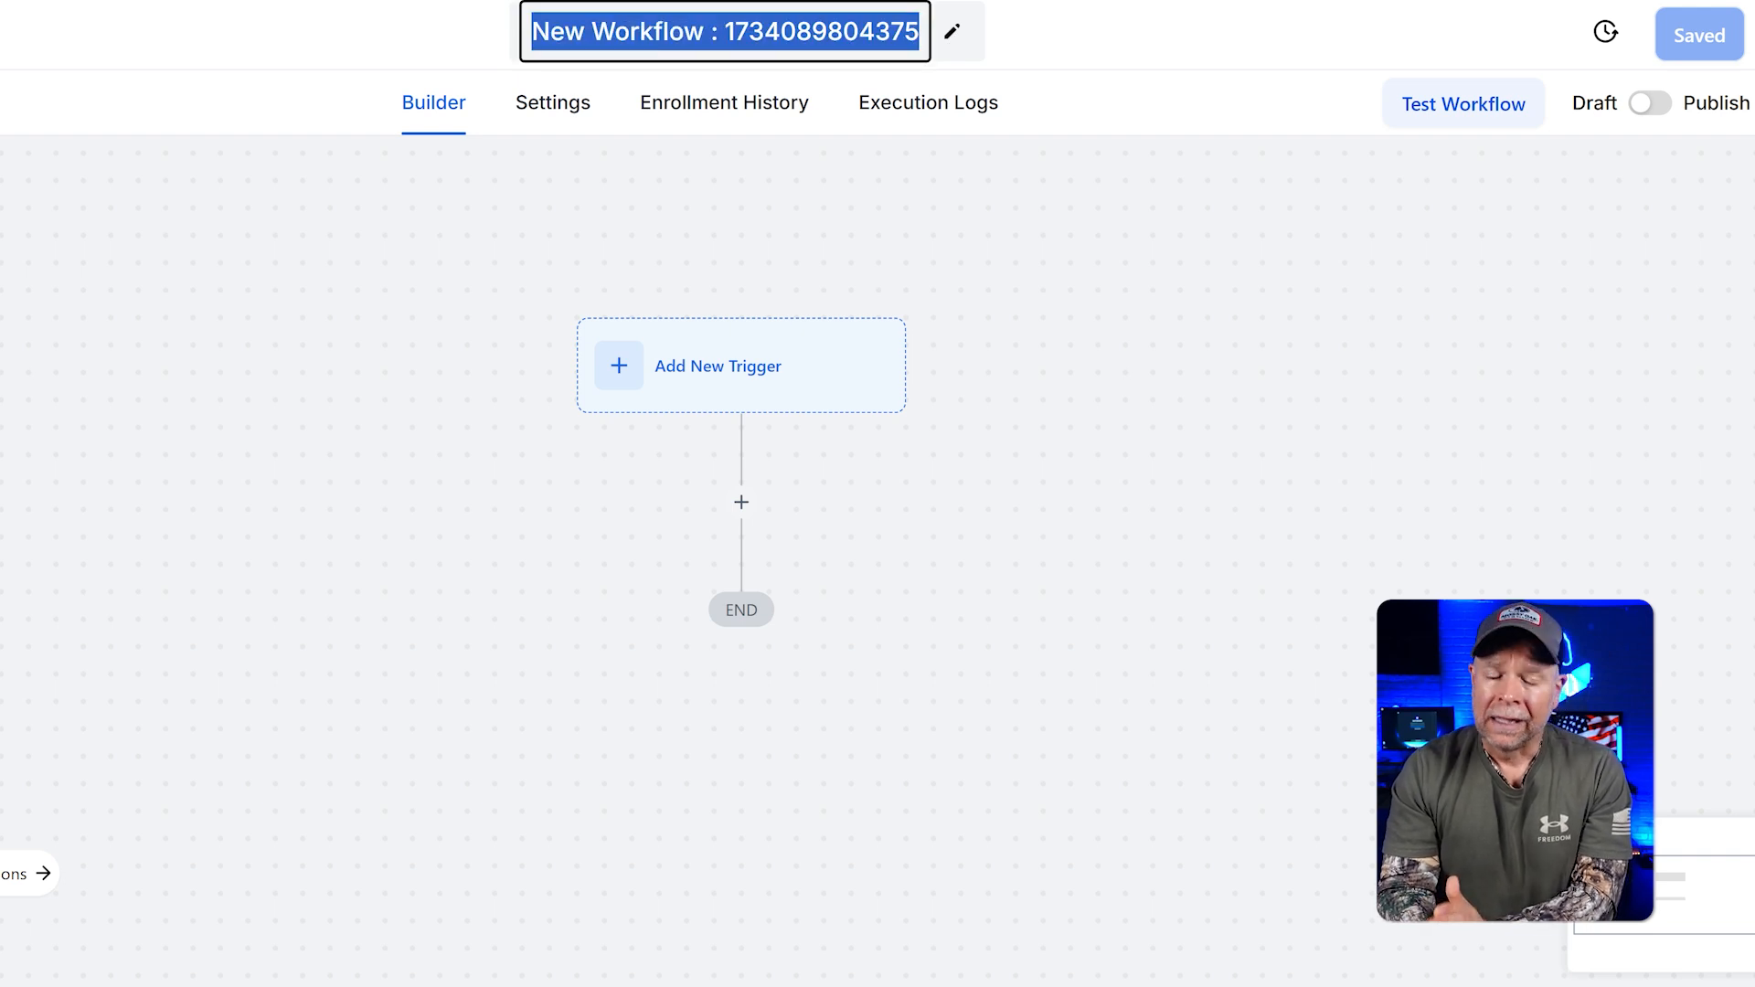
type("Master Funnel")
left_click(1103, 48)
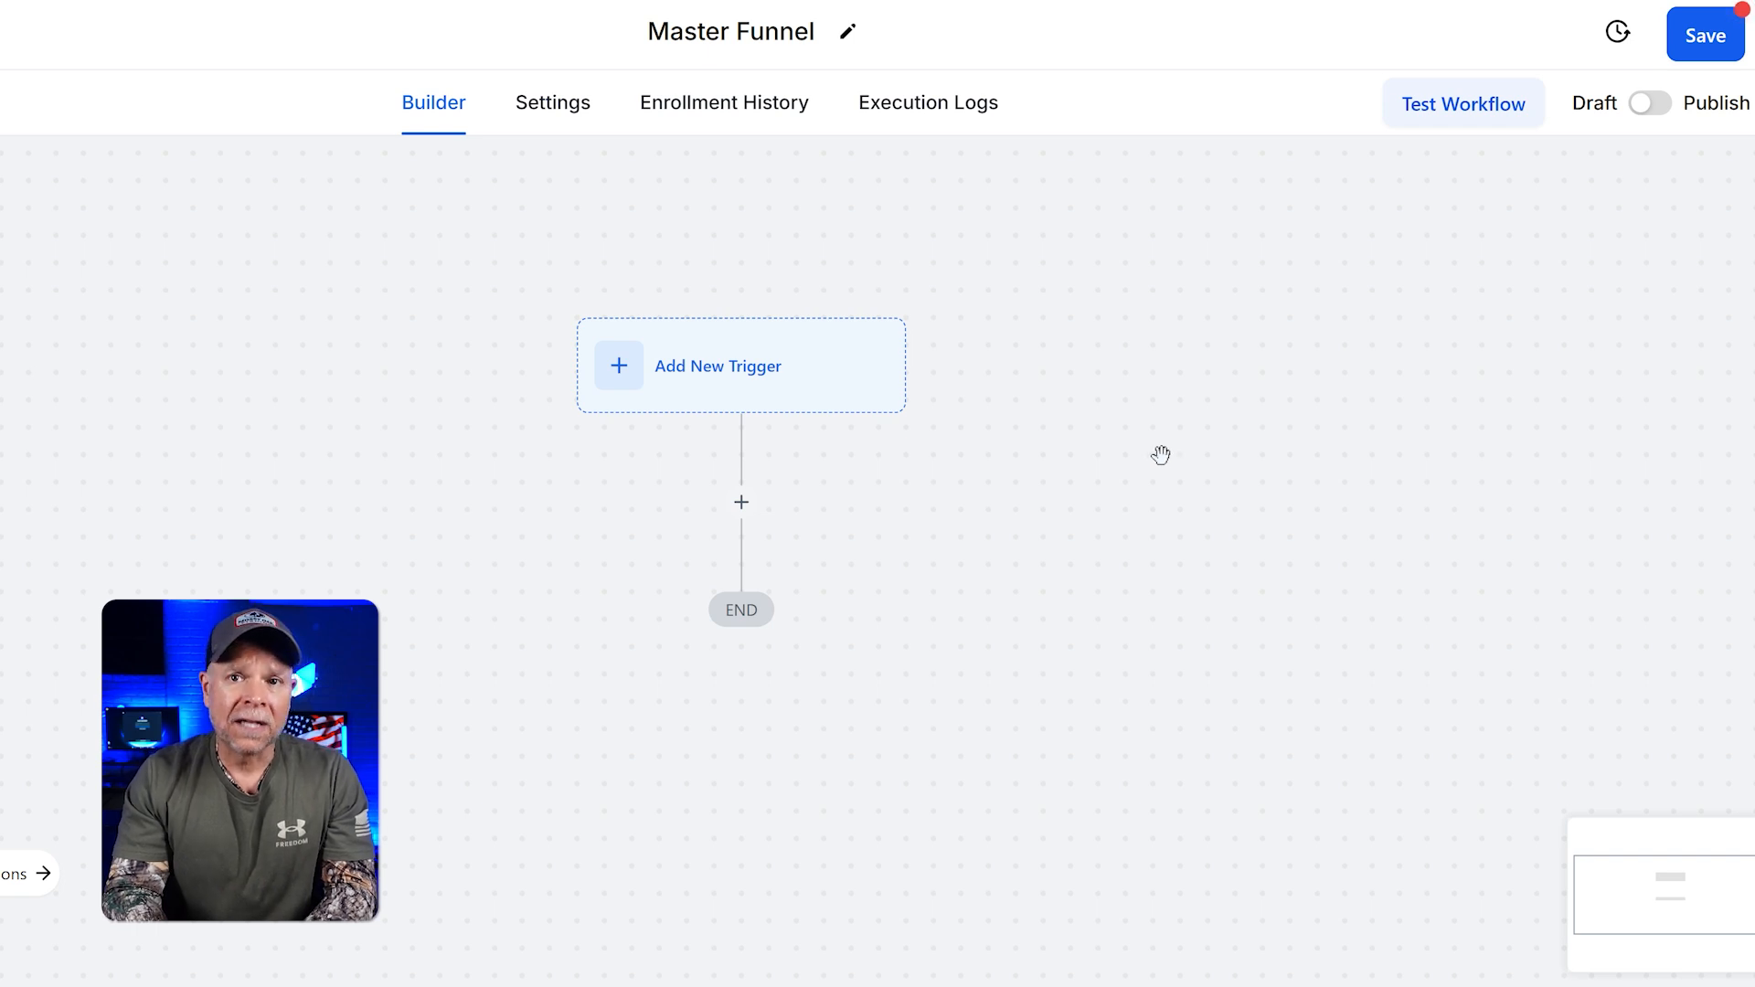
- Choose Form Submitted as the trigger for the Master Funnel workflow
left_click(708, 384)
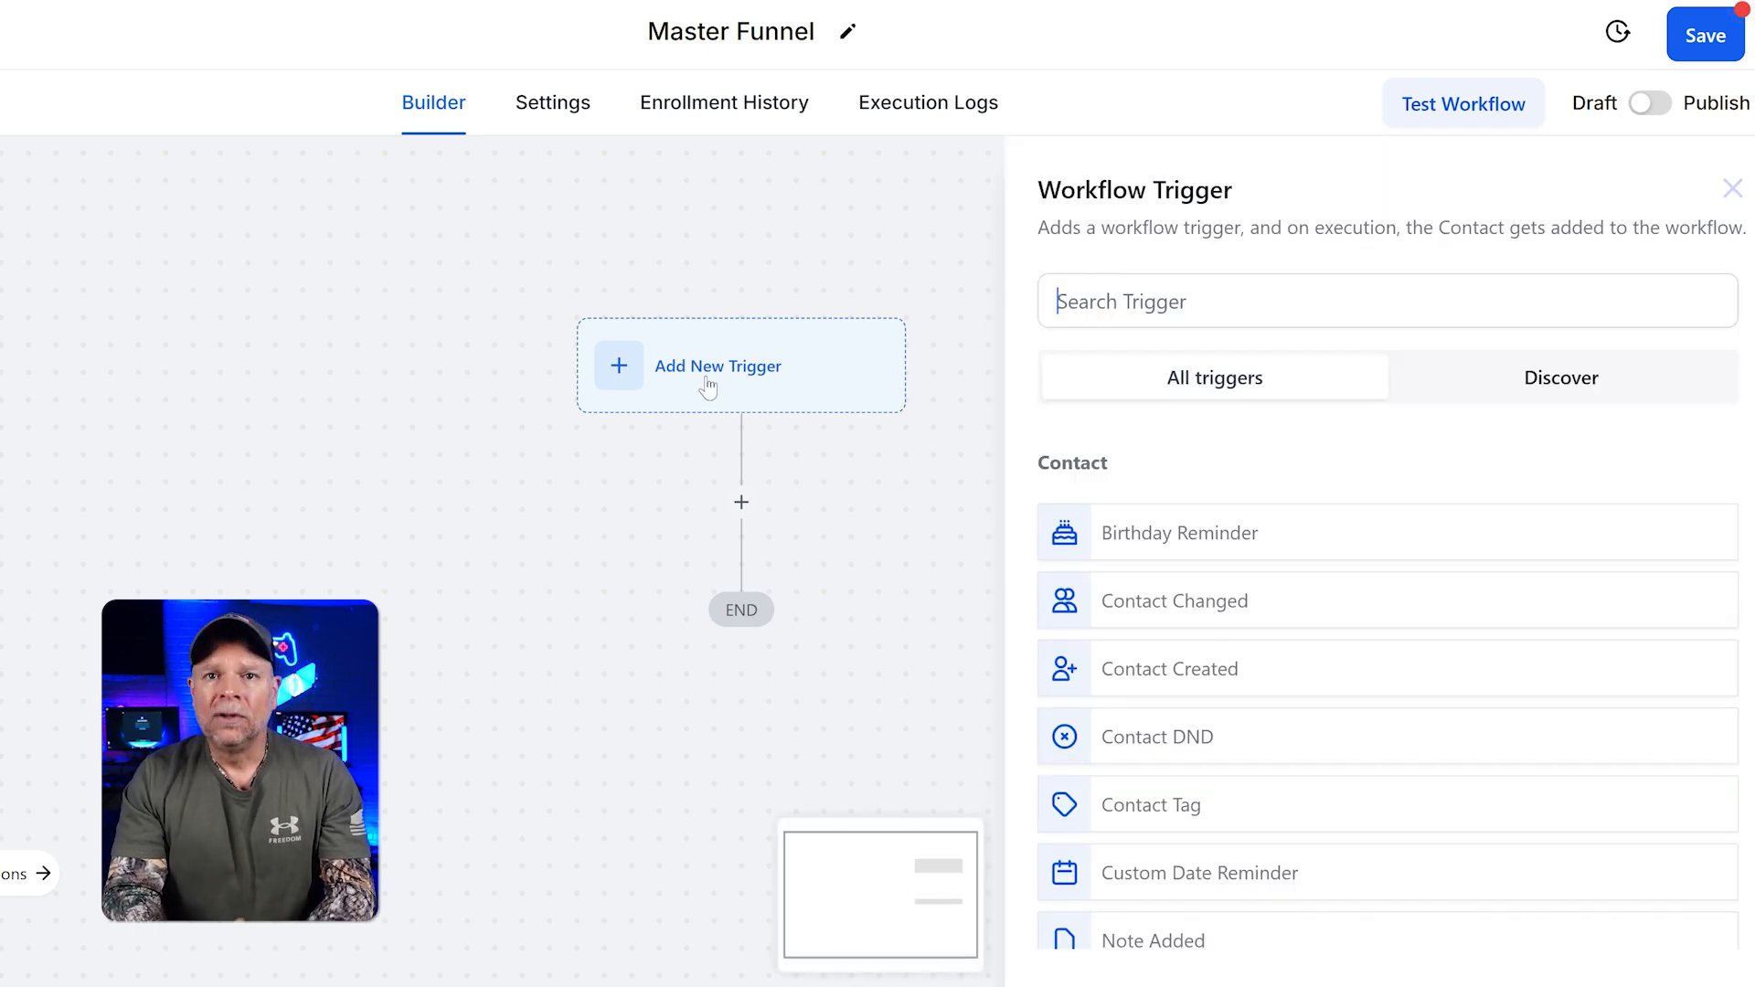
left_click(1222, 302)
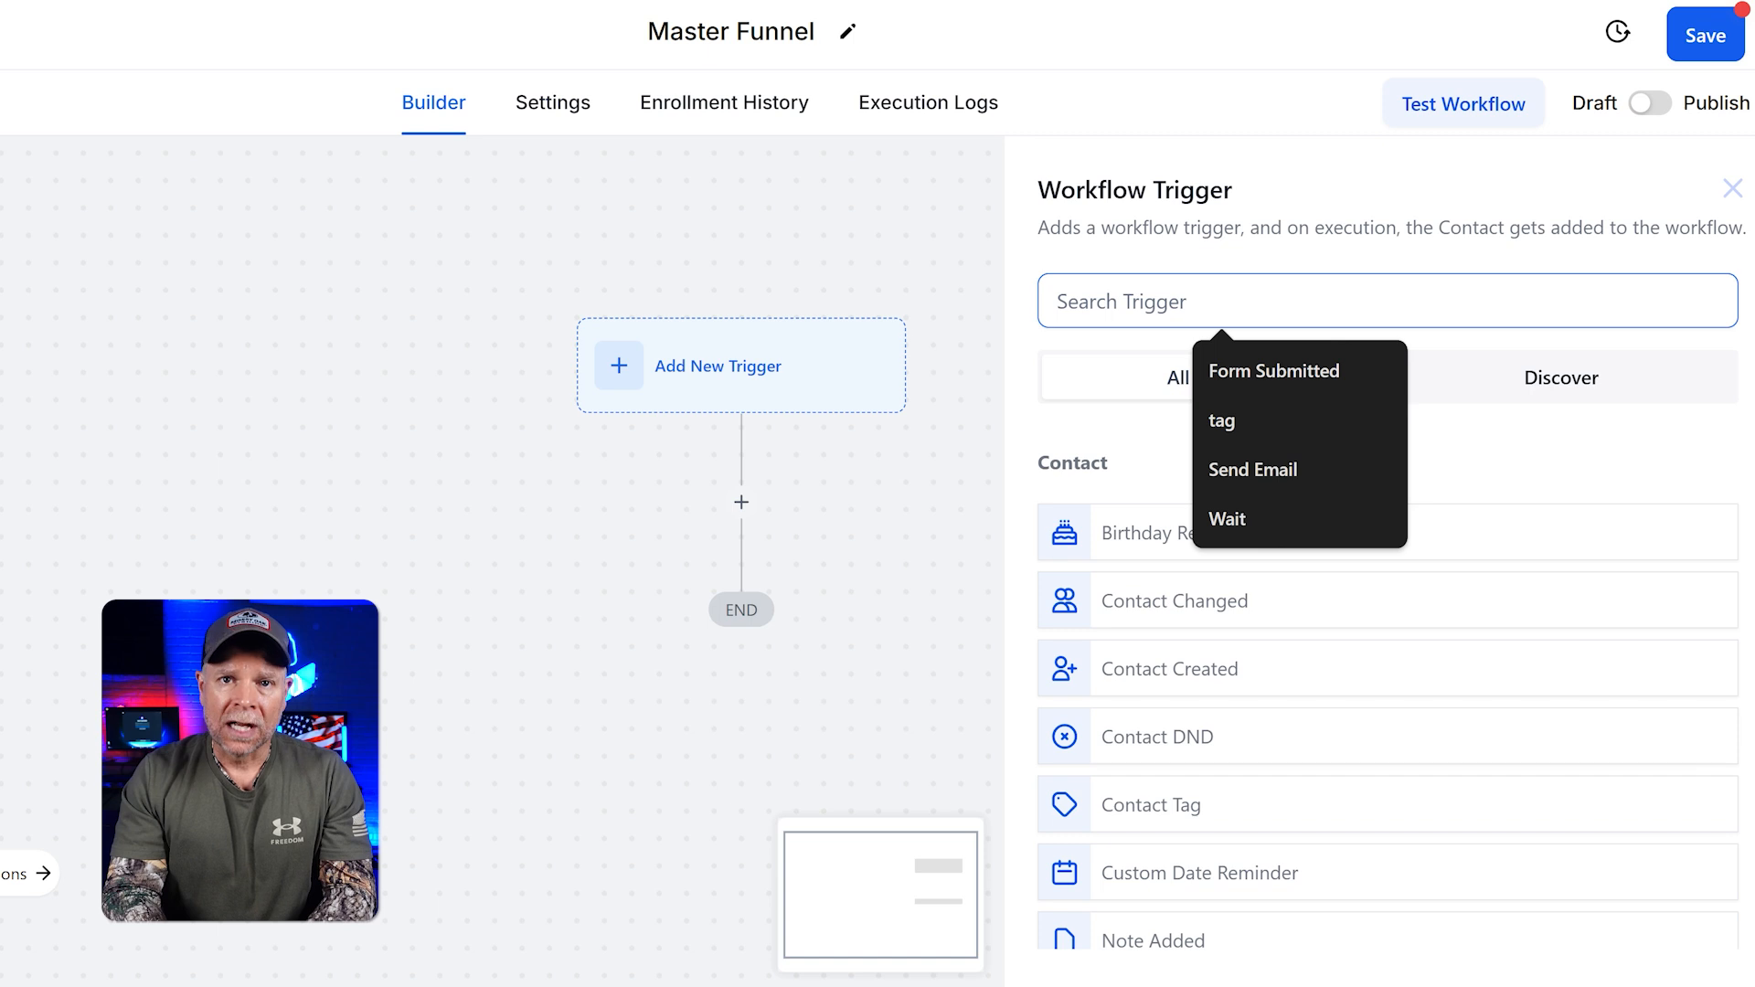
left_click(1265, 379)
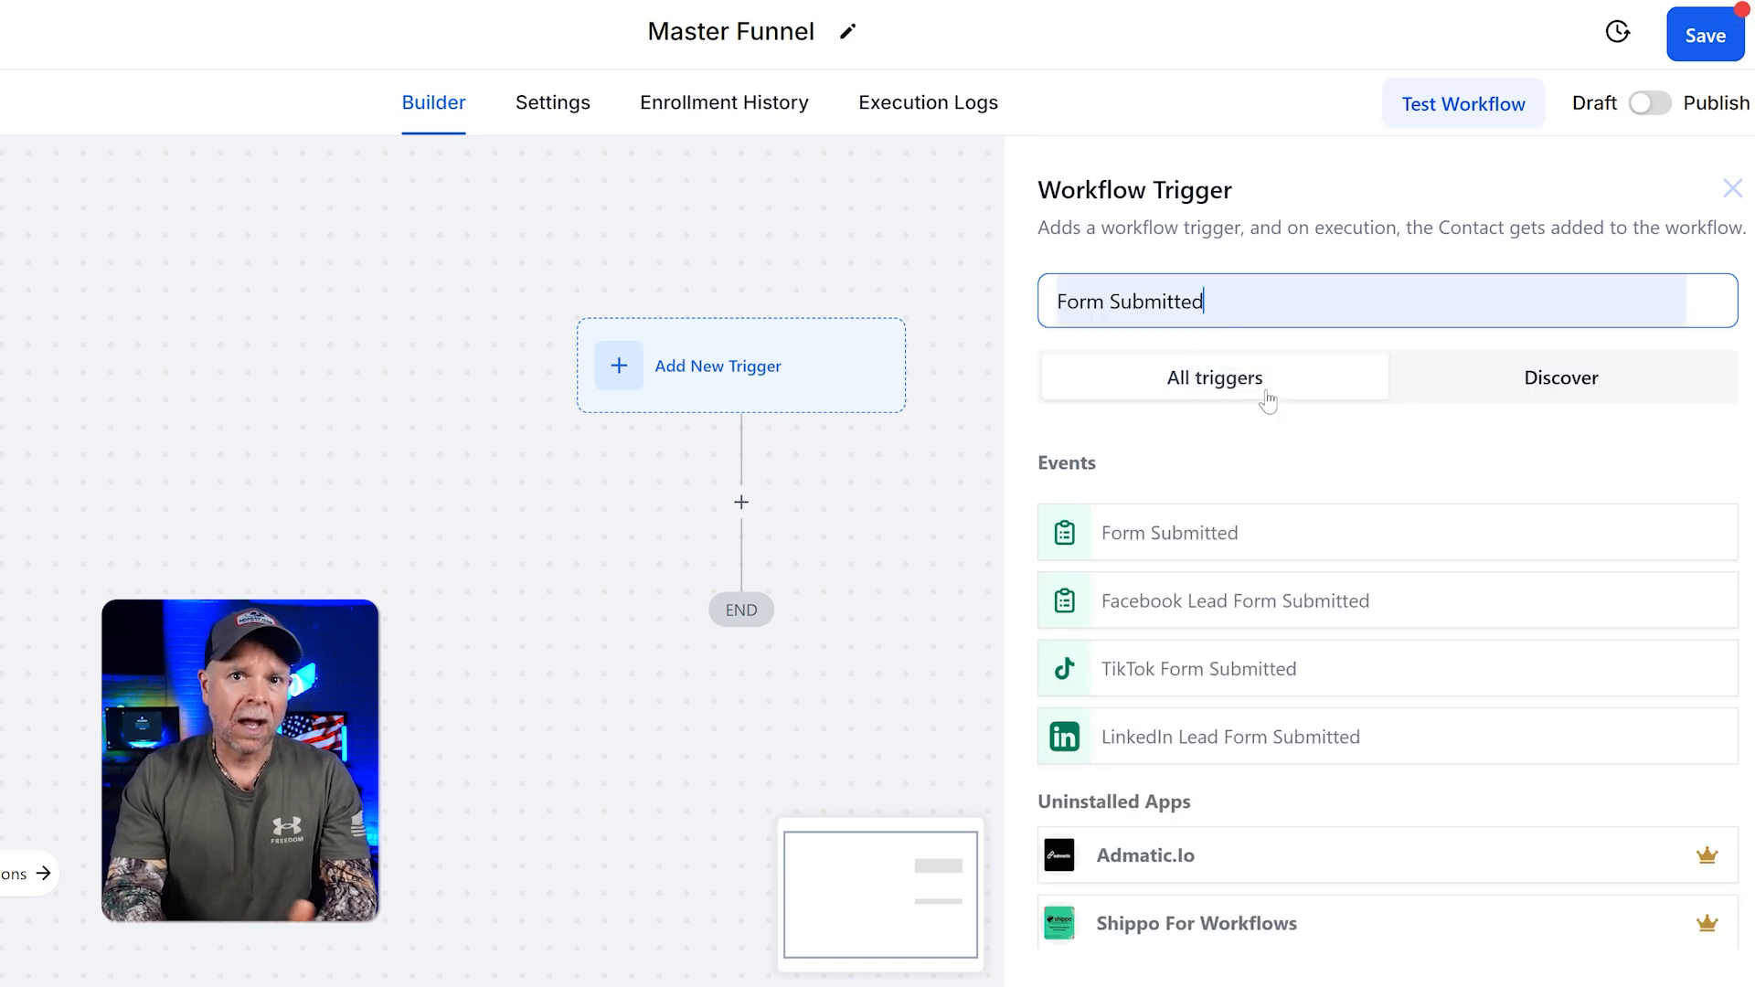
left_click(1240, 547)
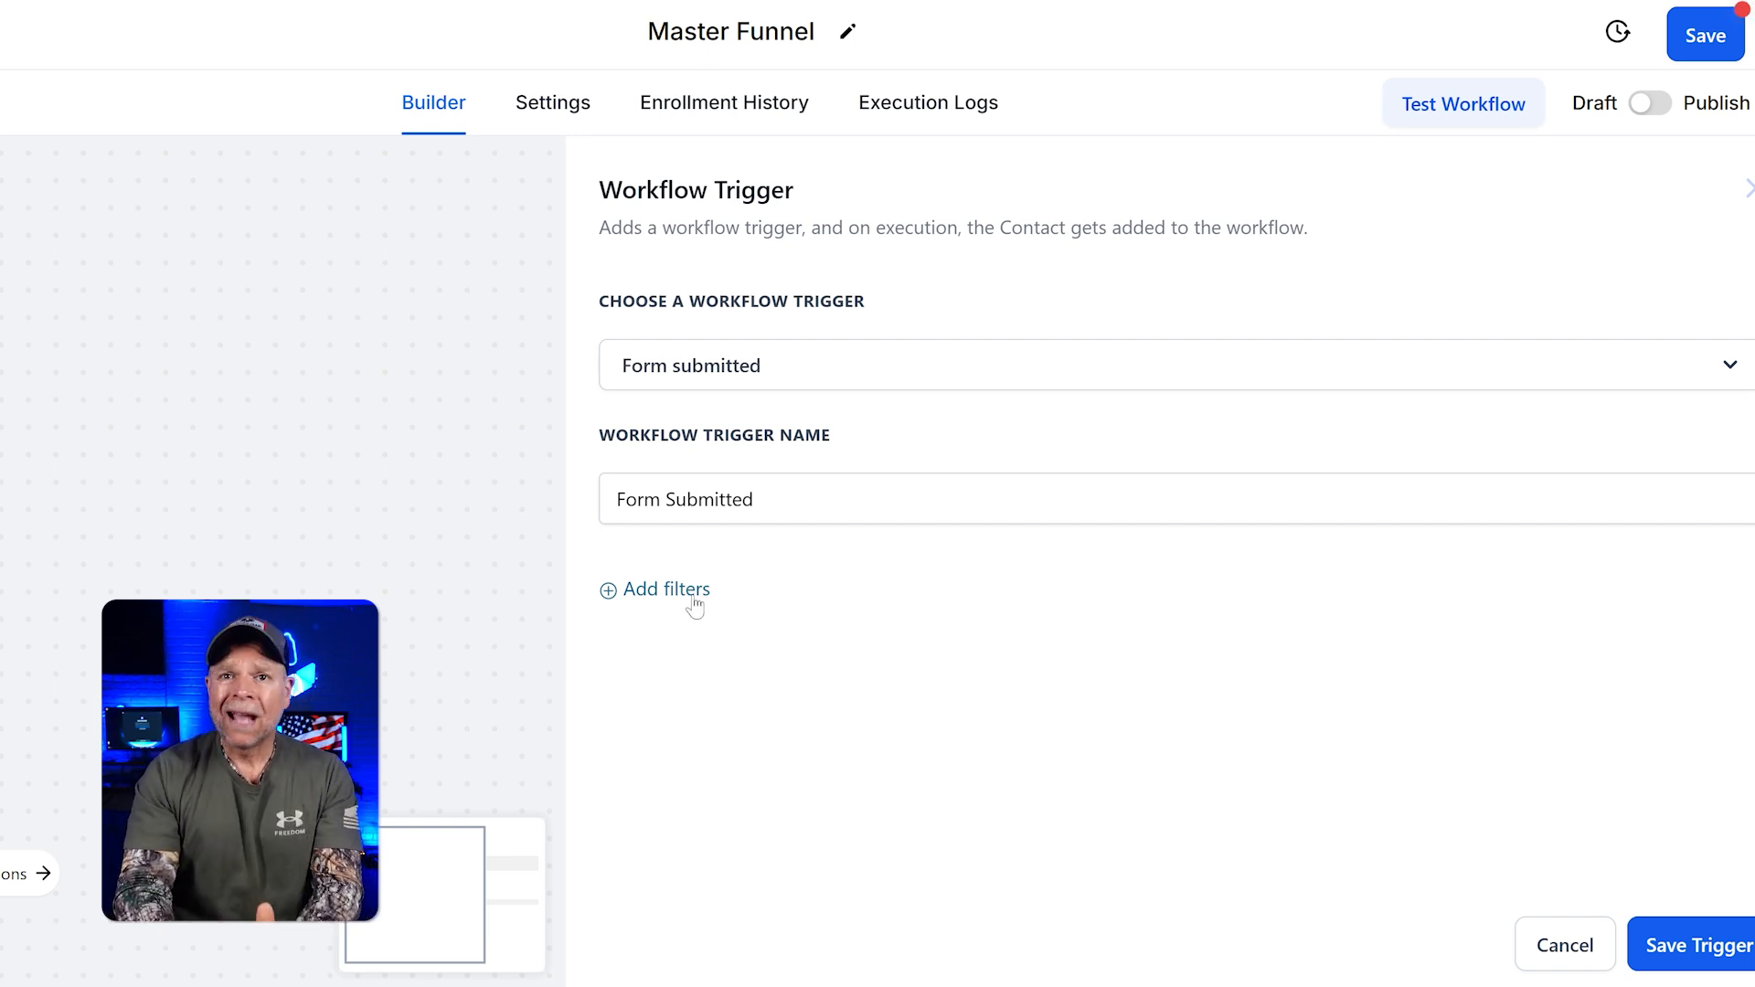
left_click(665, 591)
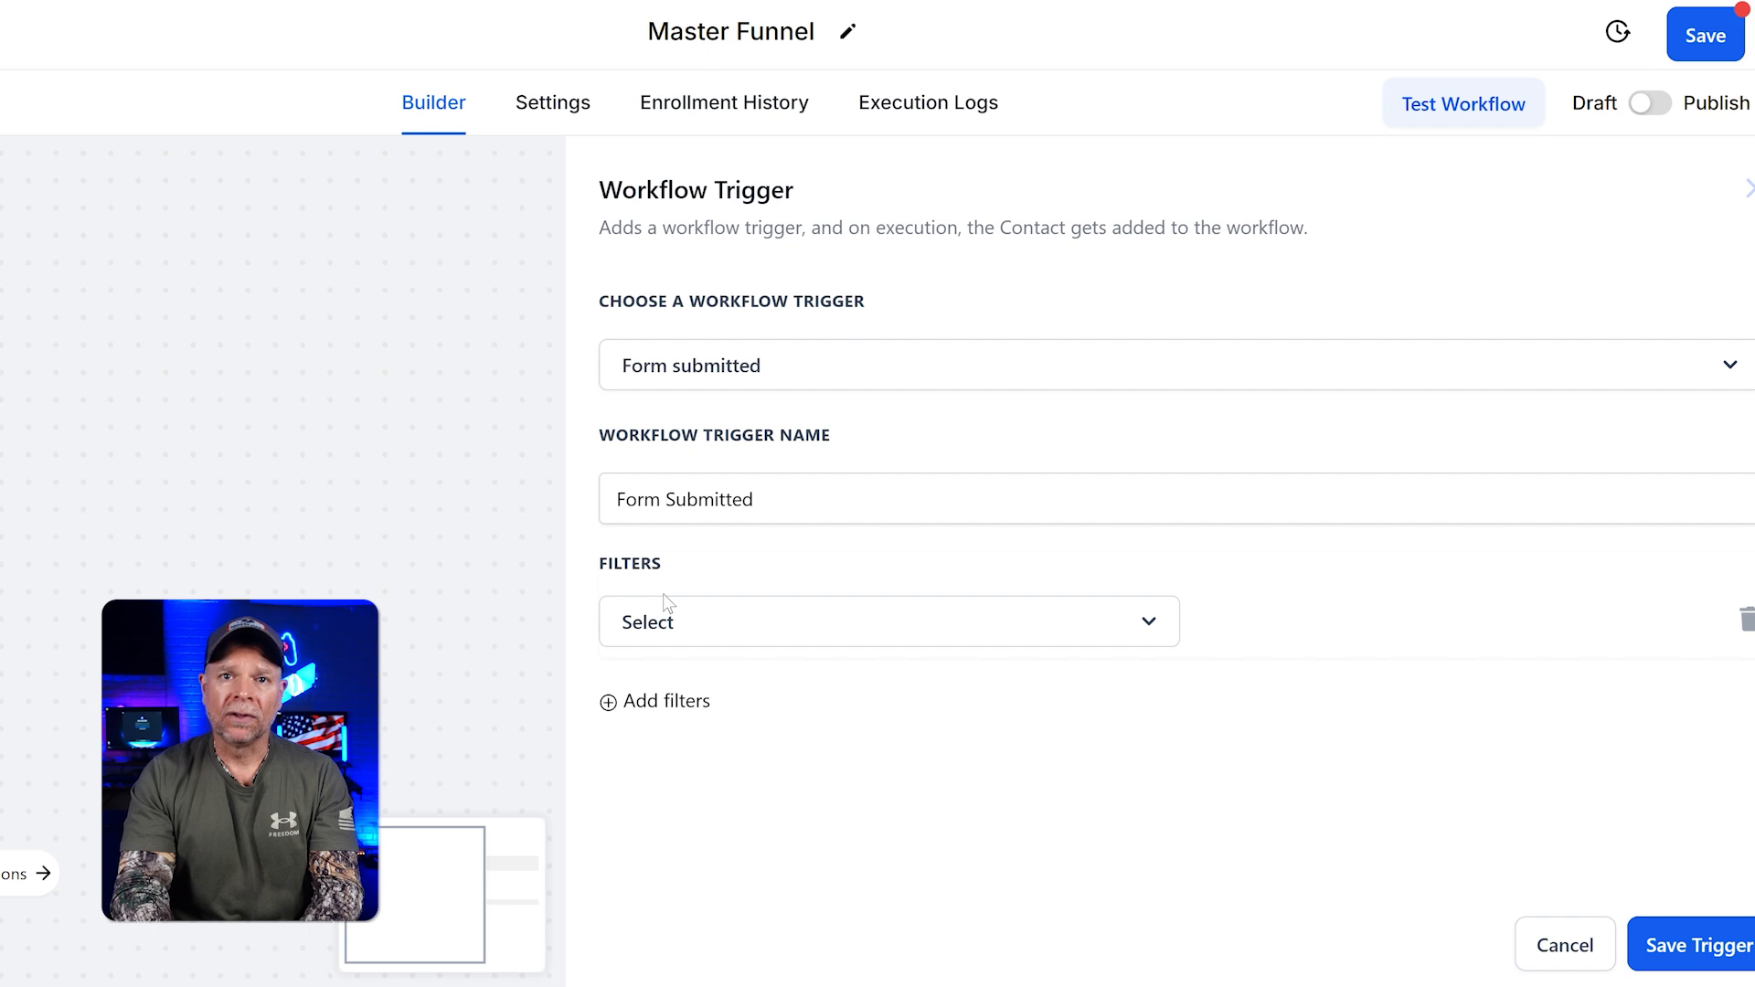
left_click(889, 621)
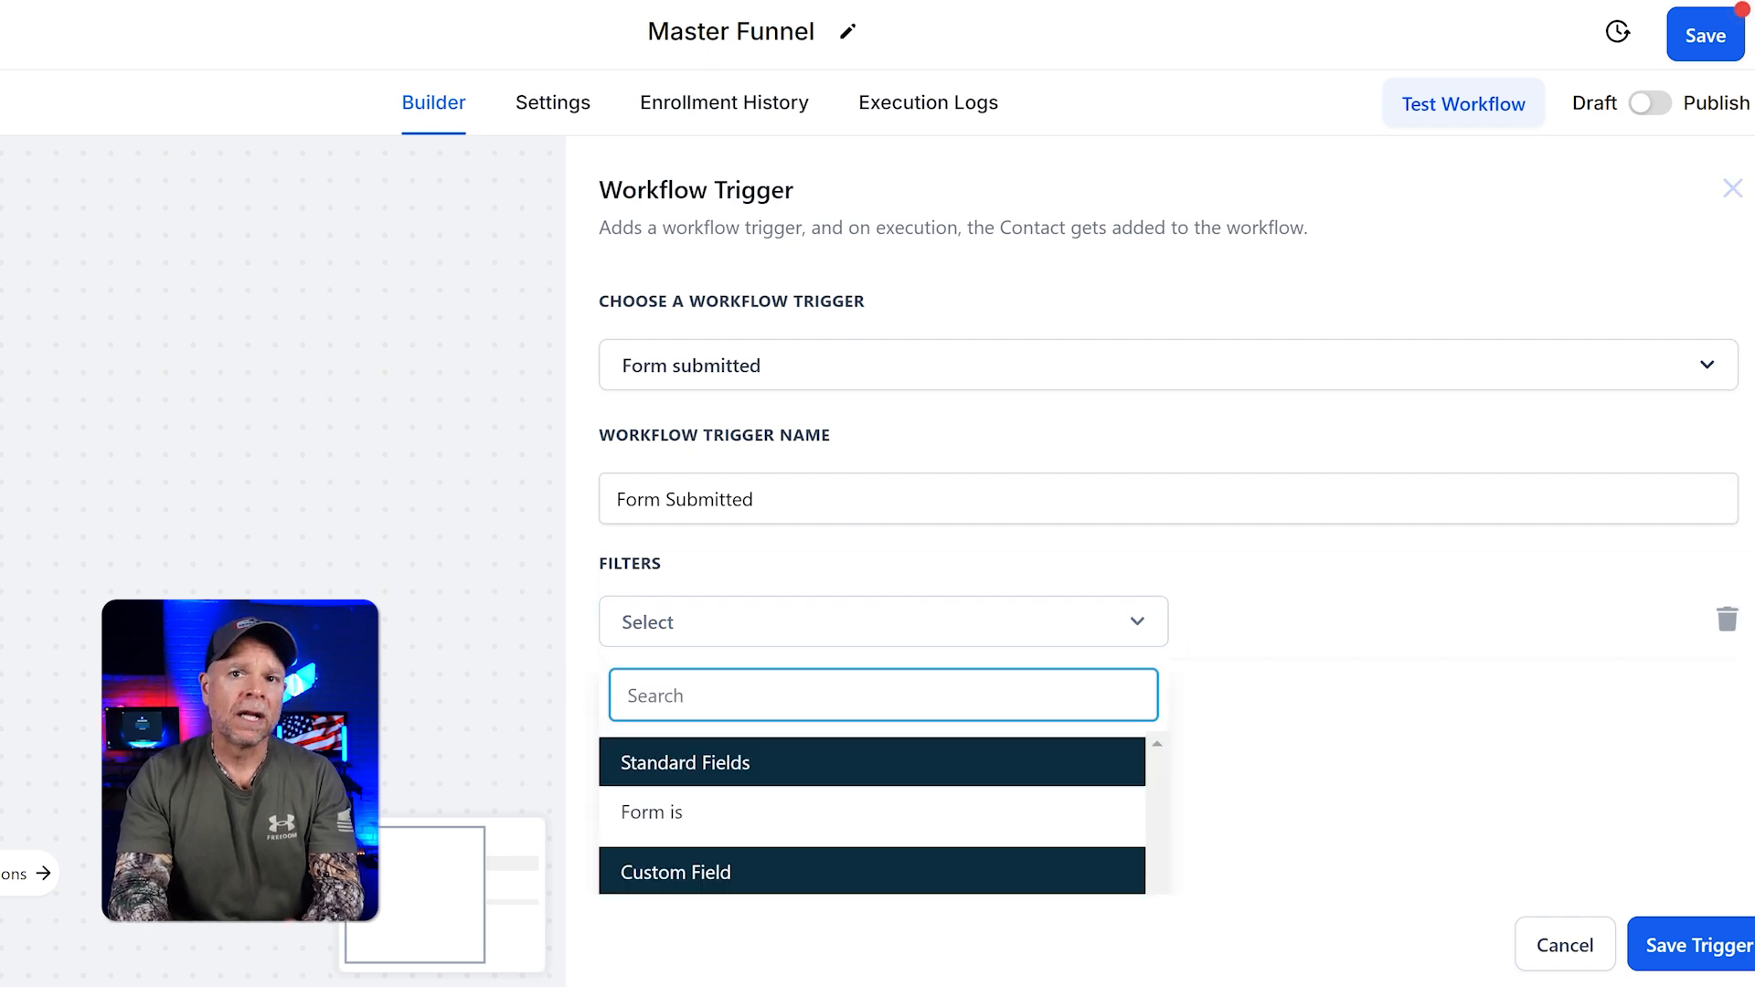
left_click(765, 812)
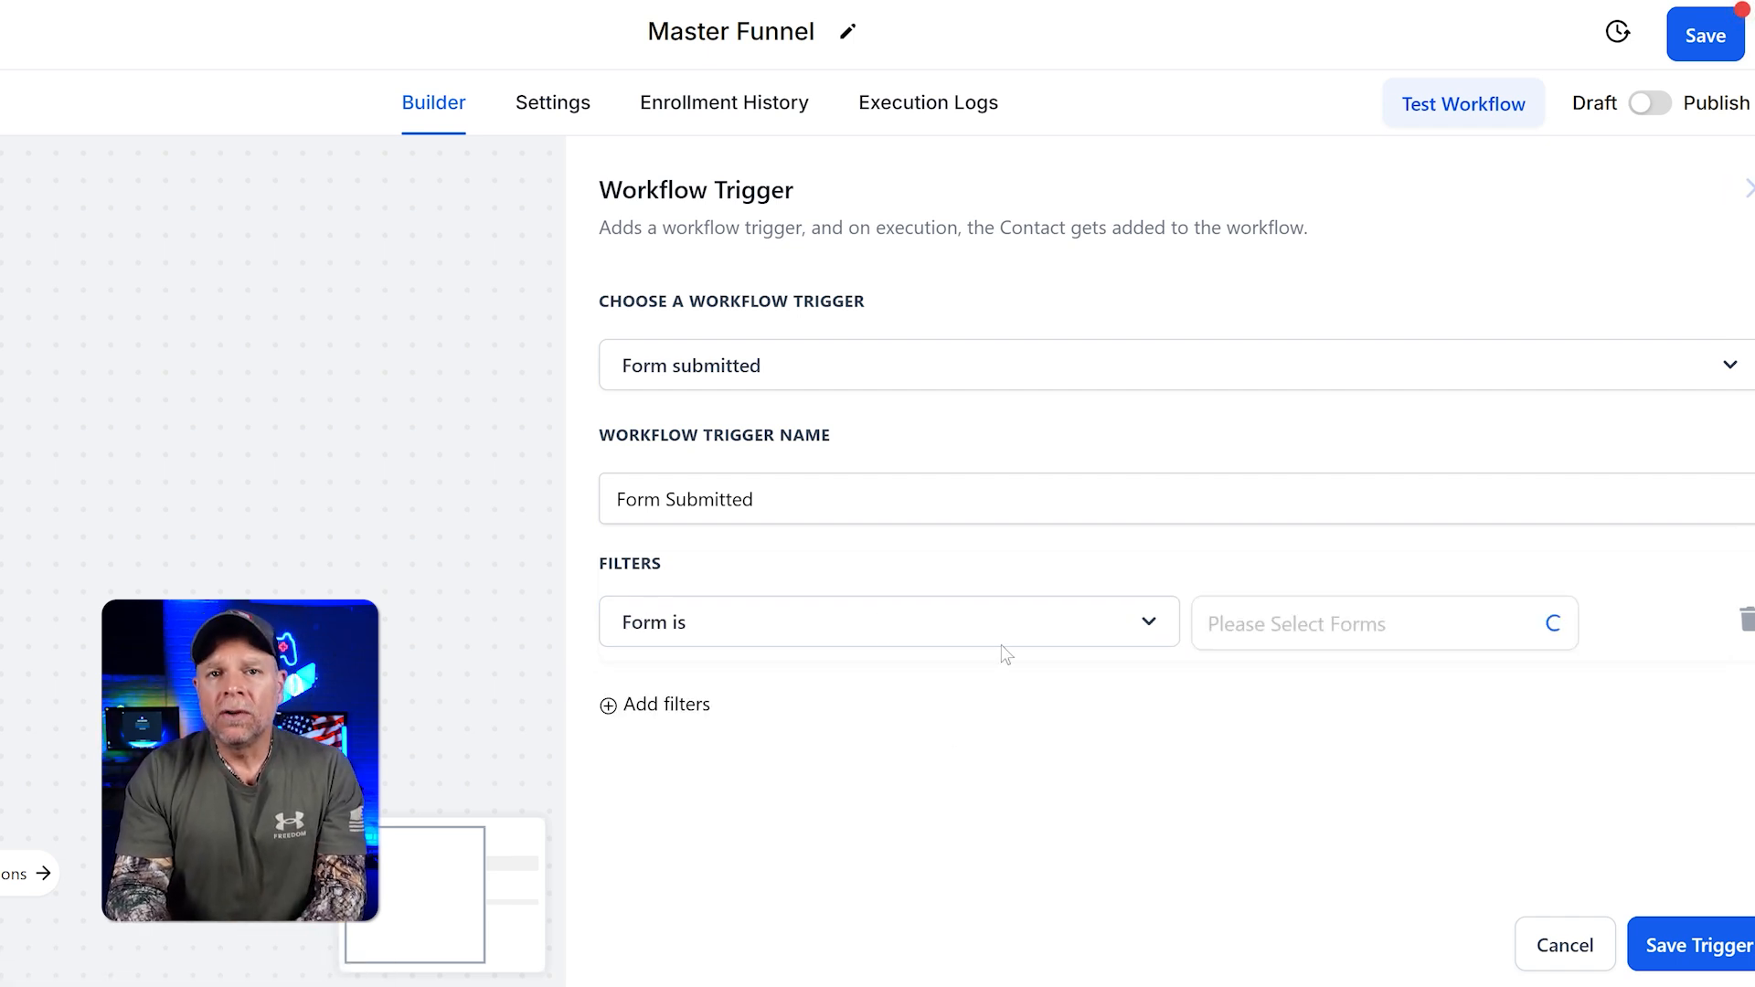
left_click(1746, 629)
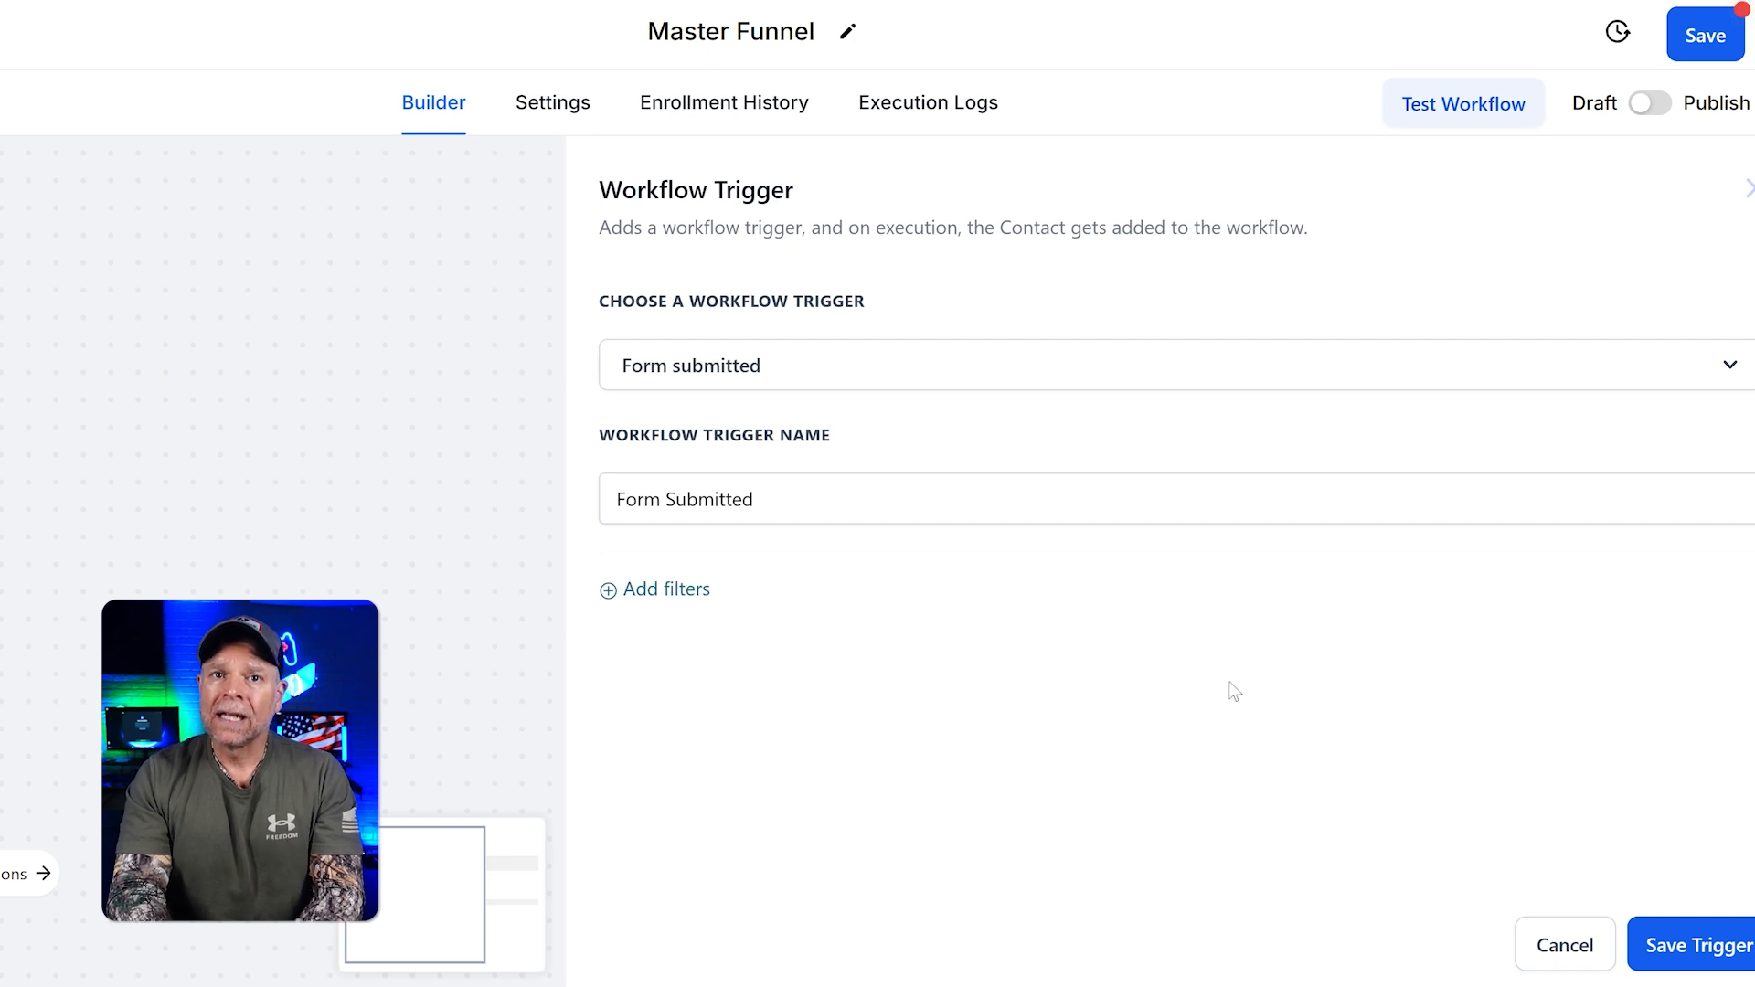
- Save the Form Submitted trigger, and add a saved Add Contact Tag action below it with the tag "funnel campaign"
left_click(1682, 944)
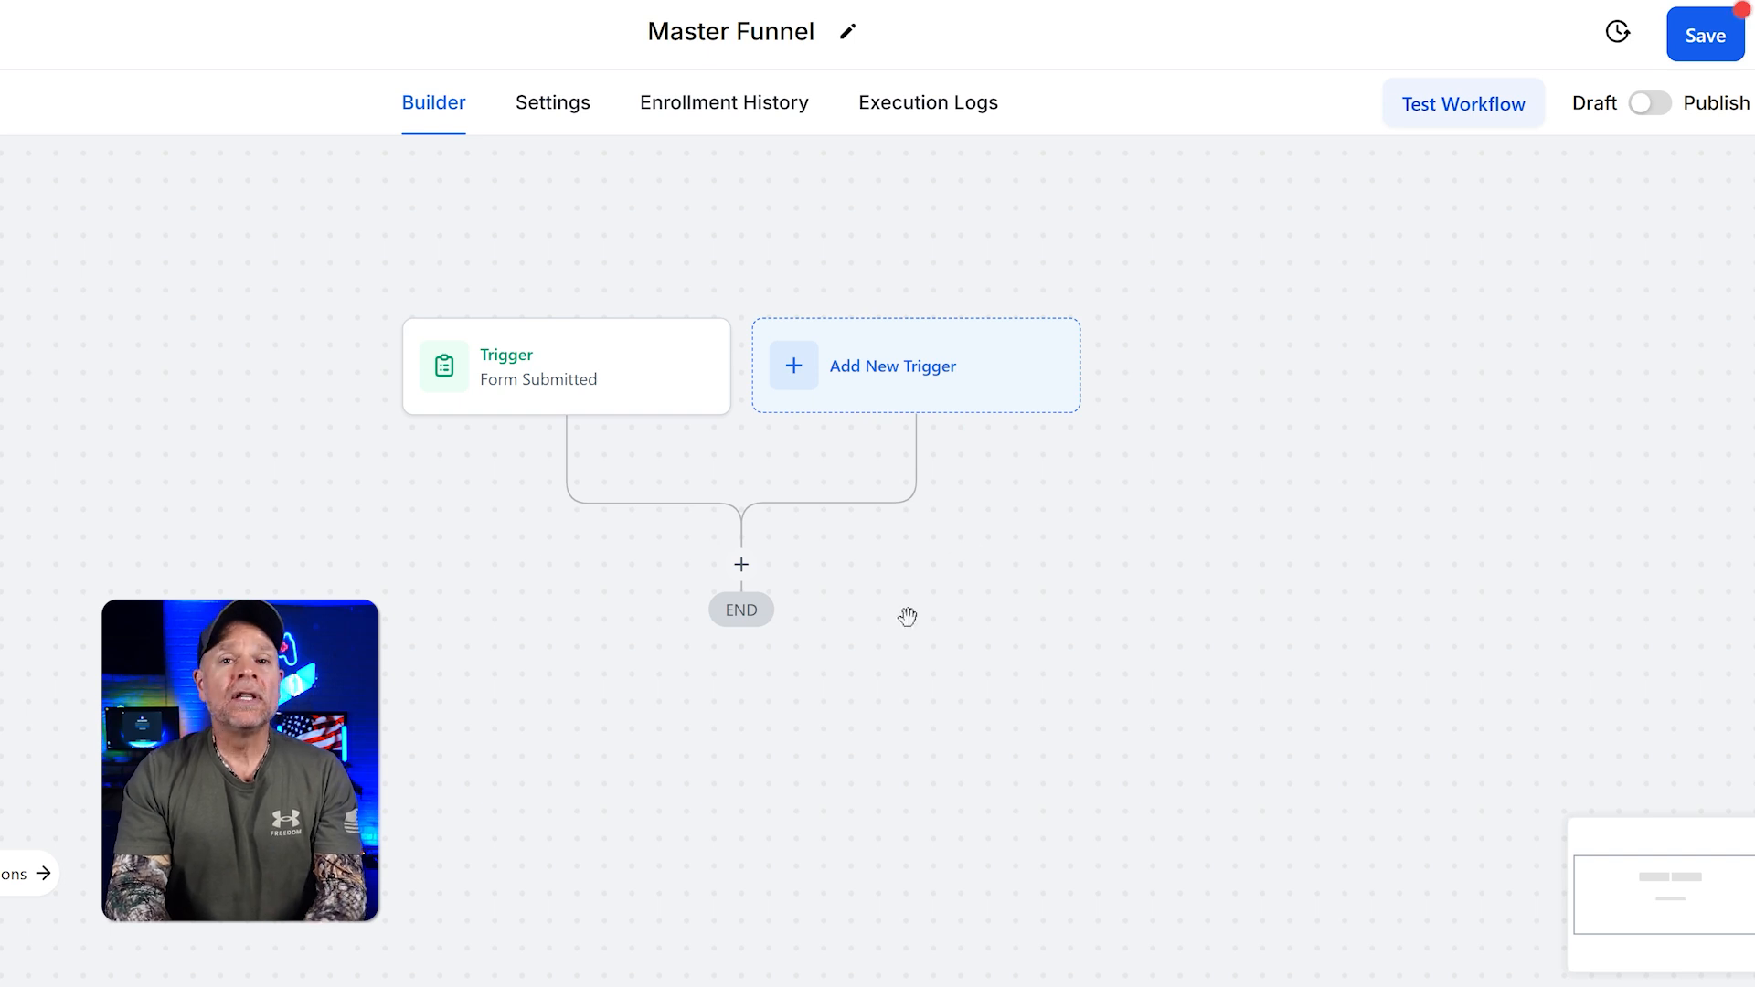
left_click(741, 565)
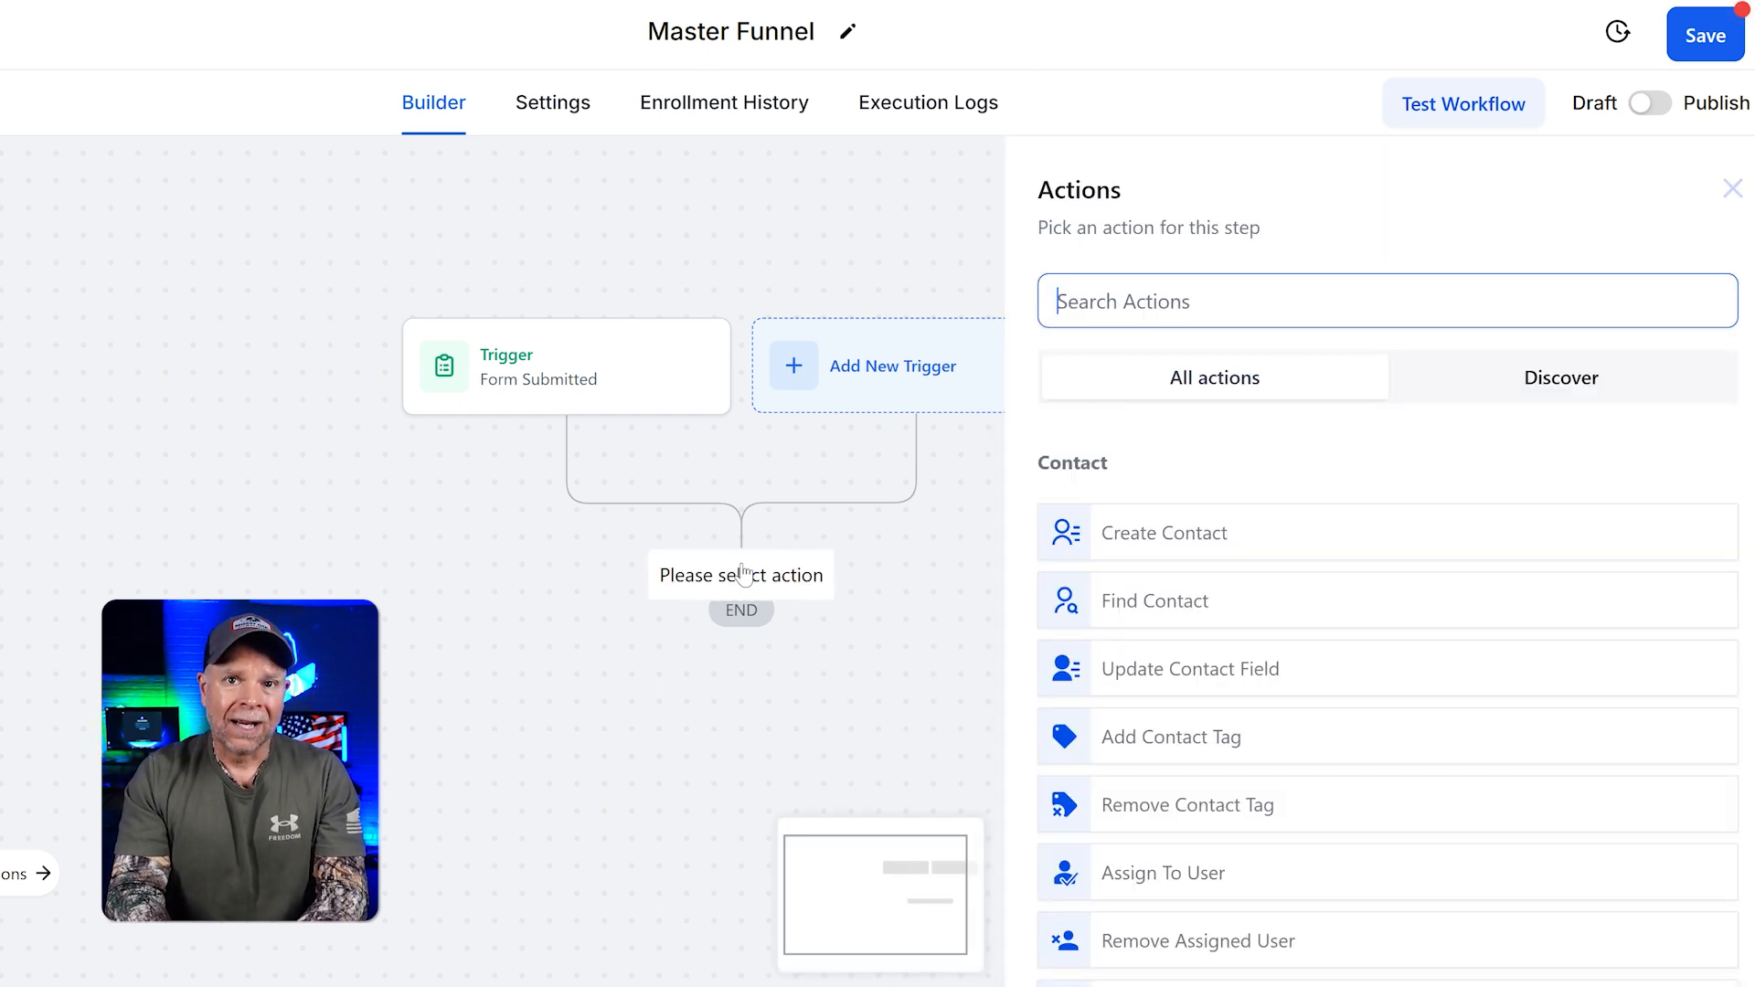
left_click(1188, 301)
left_click(1221, 421)
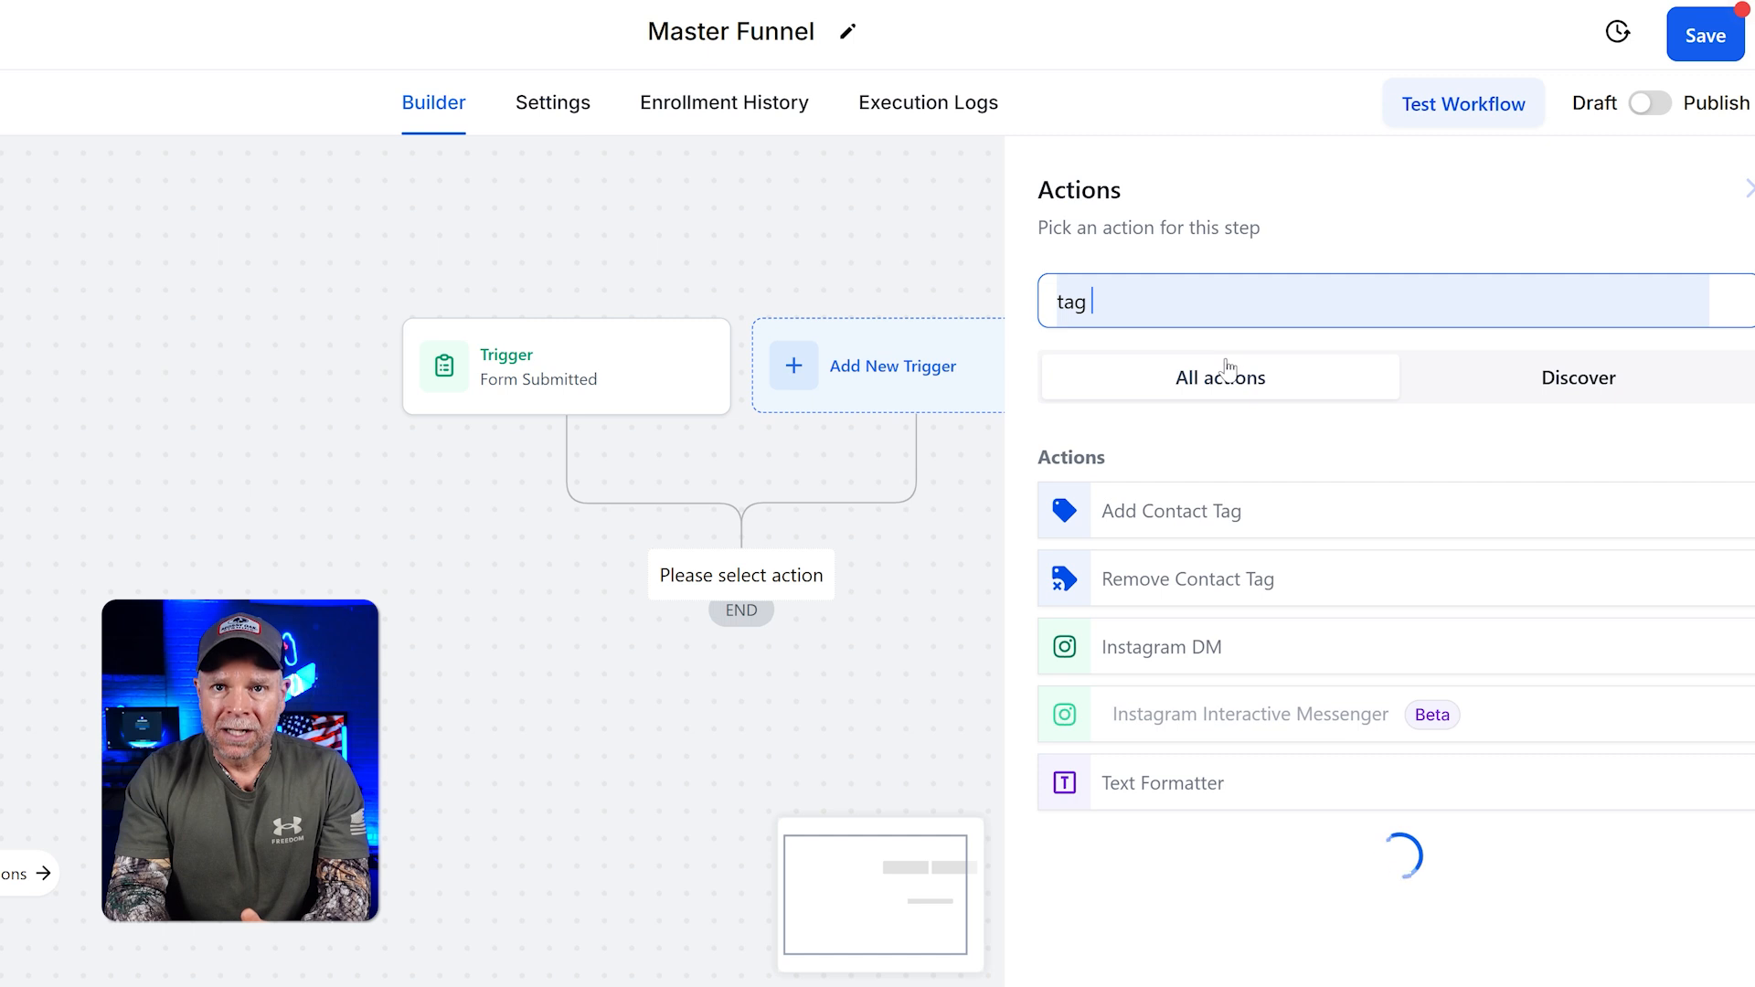
left_click(1259, 508)
left_click(1253, 485)
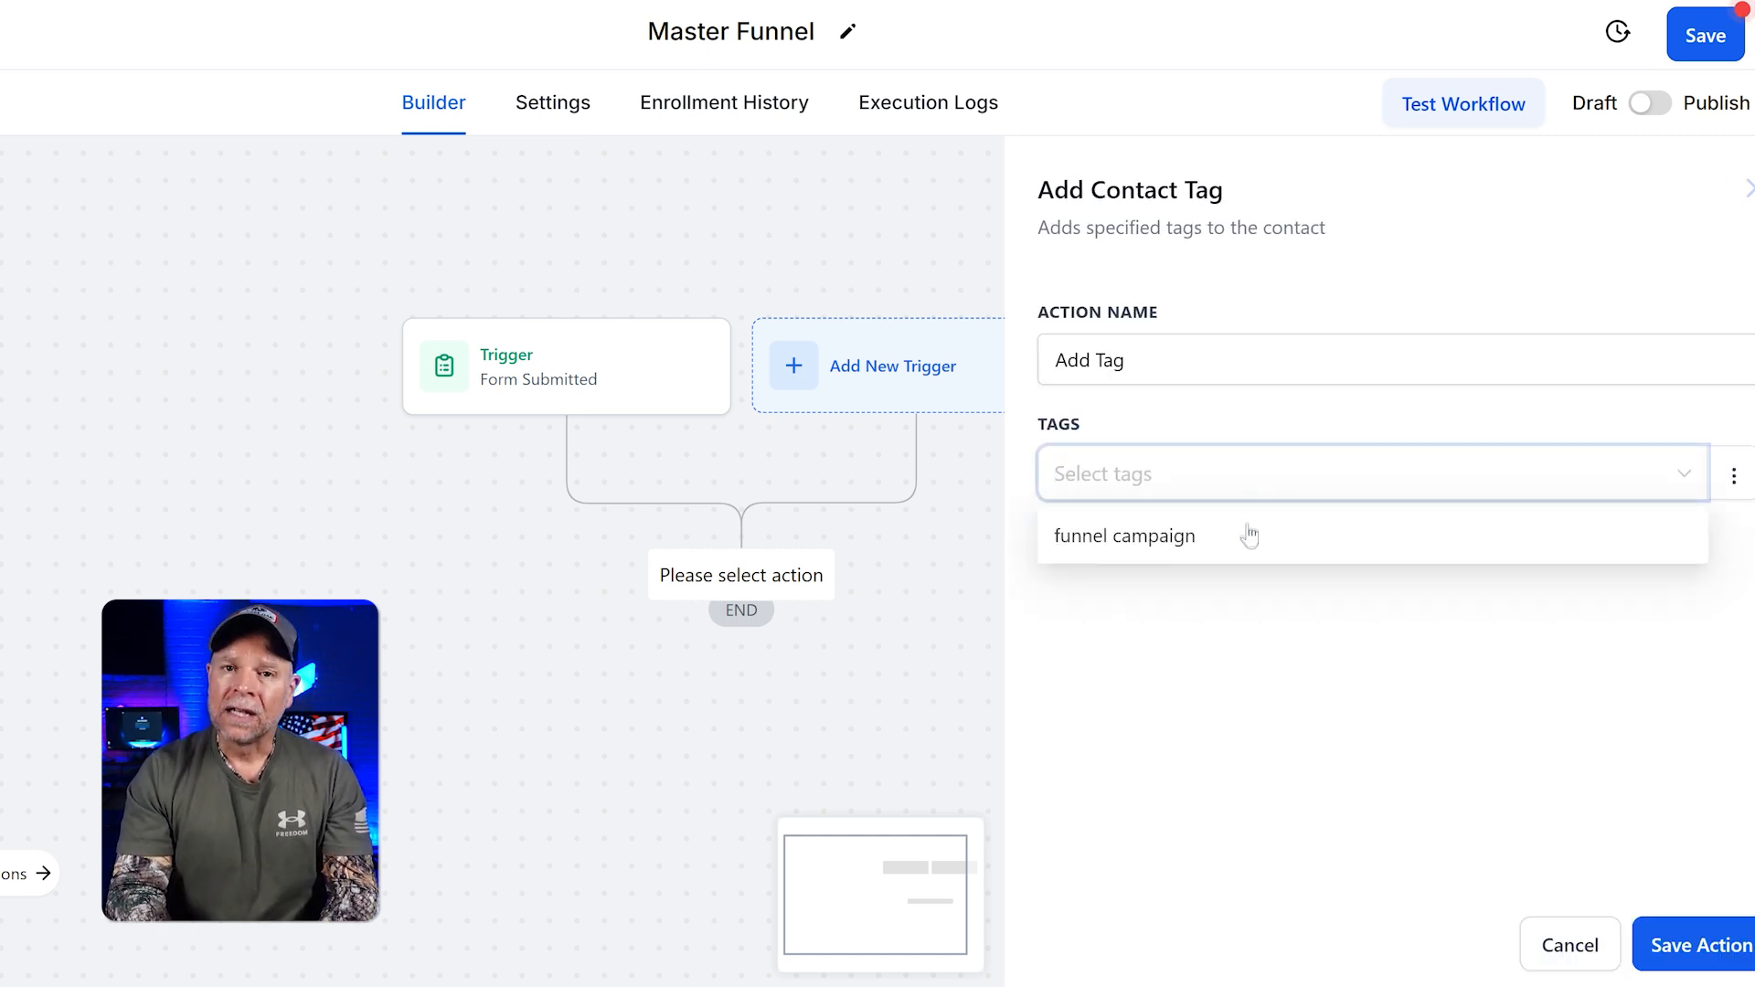
left_click(1249, 534)
left_click(1383, 726)
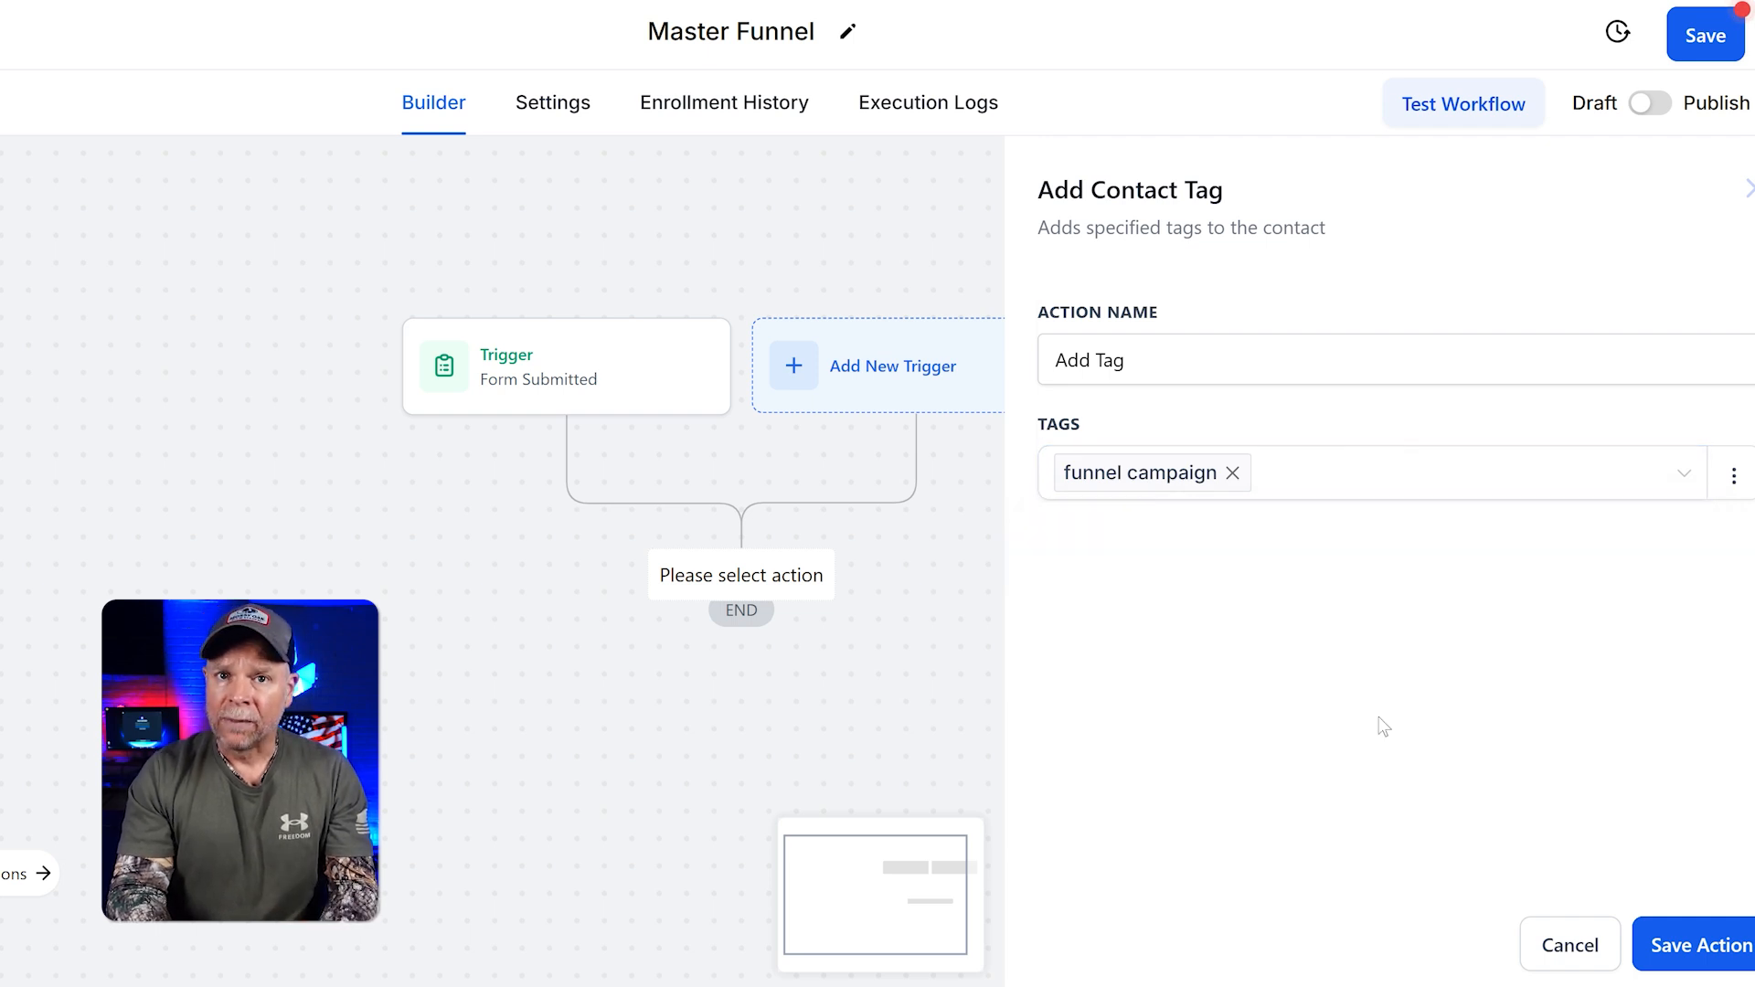
left_click(1716, 949)
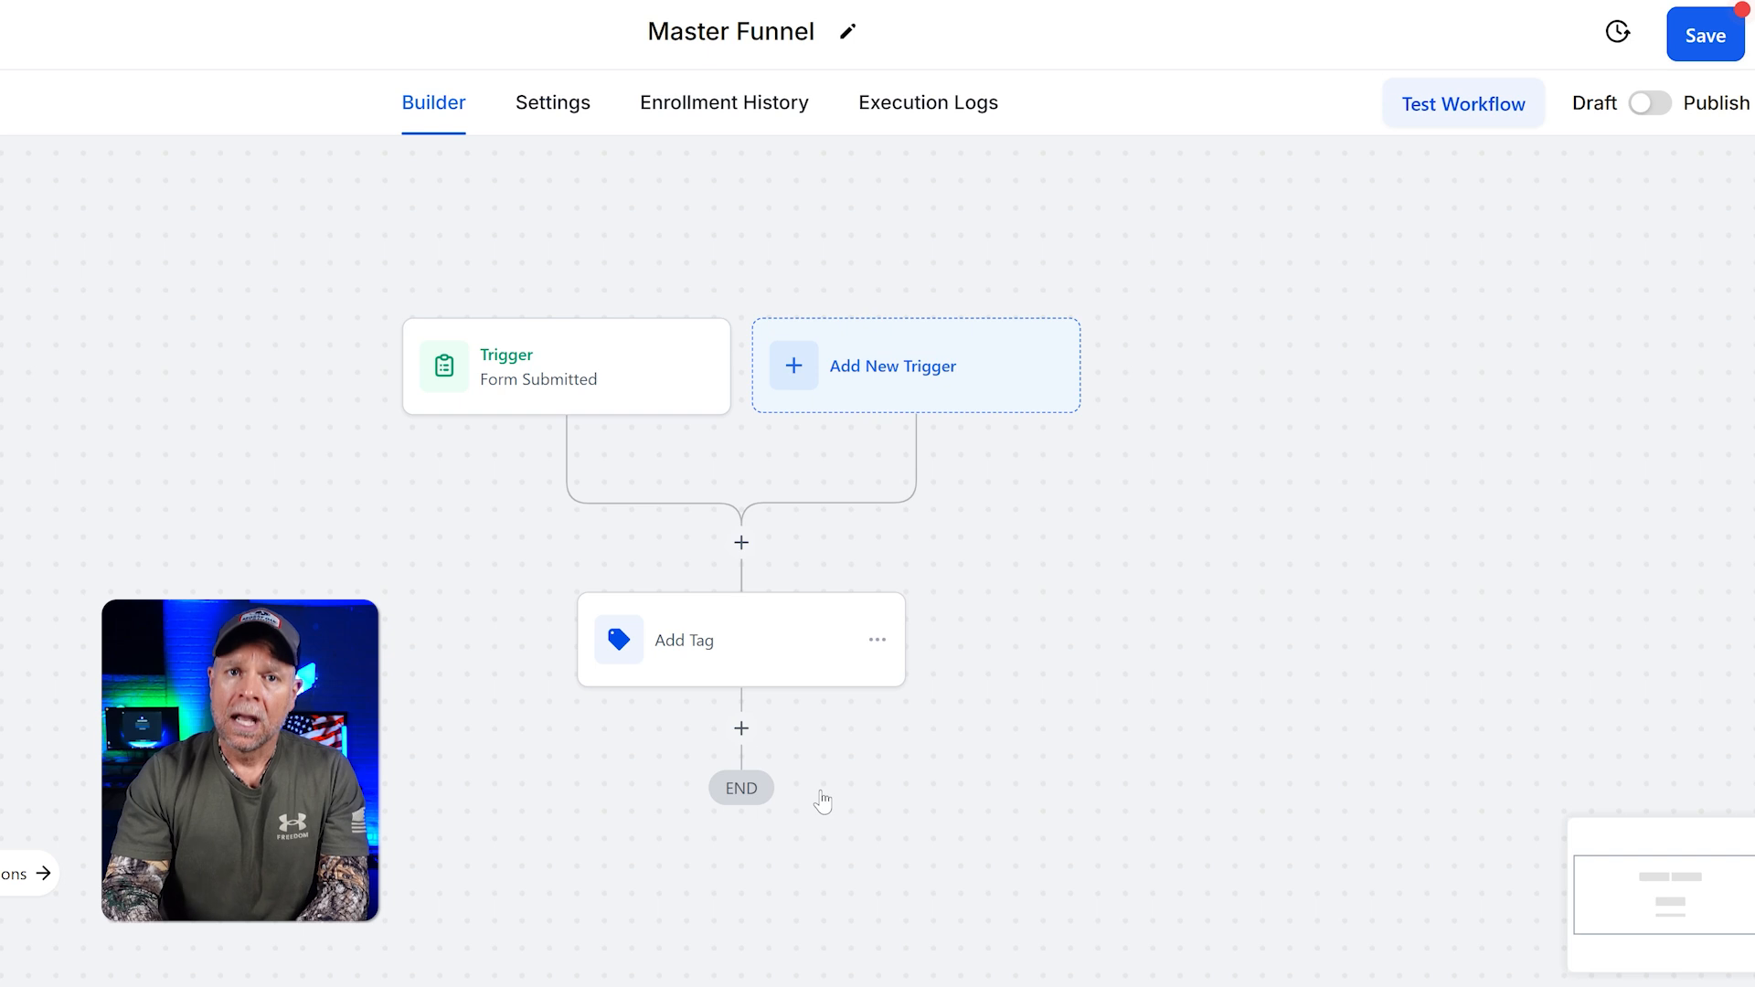
- Add a Send Email action below the Add Tag step, choose the "master template" template for it, and save the action
left_click(741, 728)
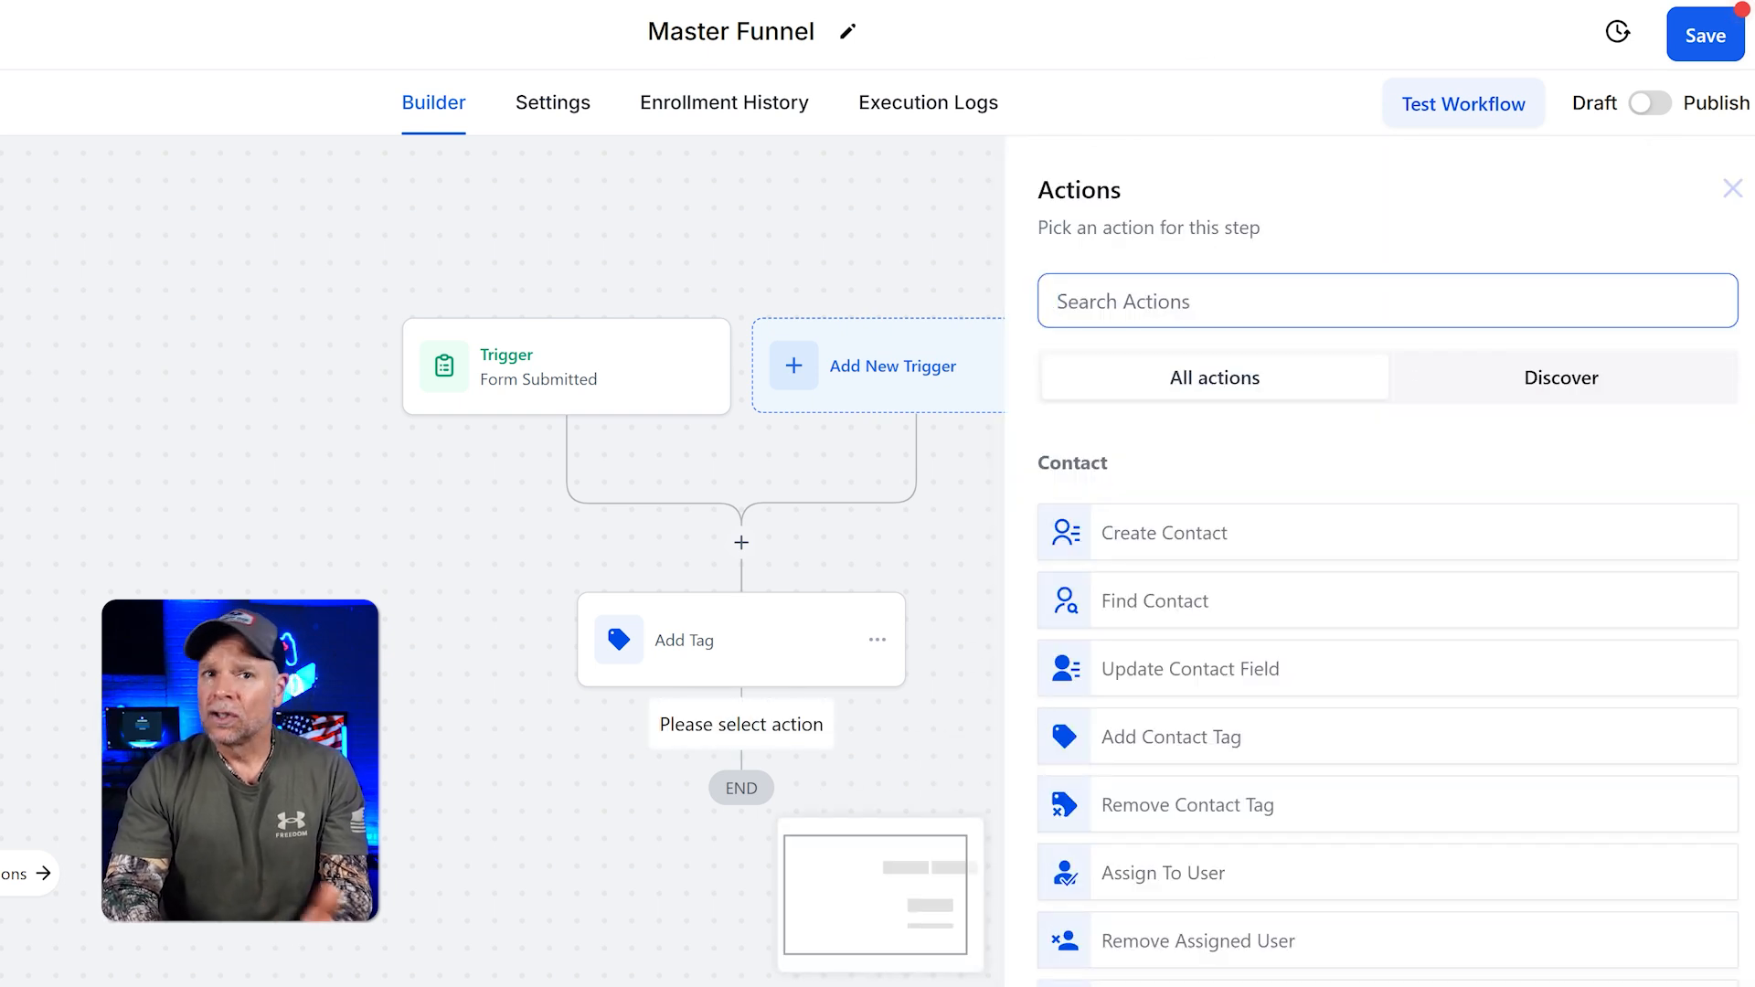
left_click(1225, 301)
left_click(1255, 468)
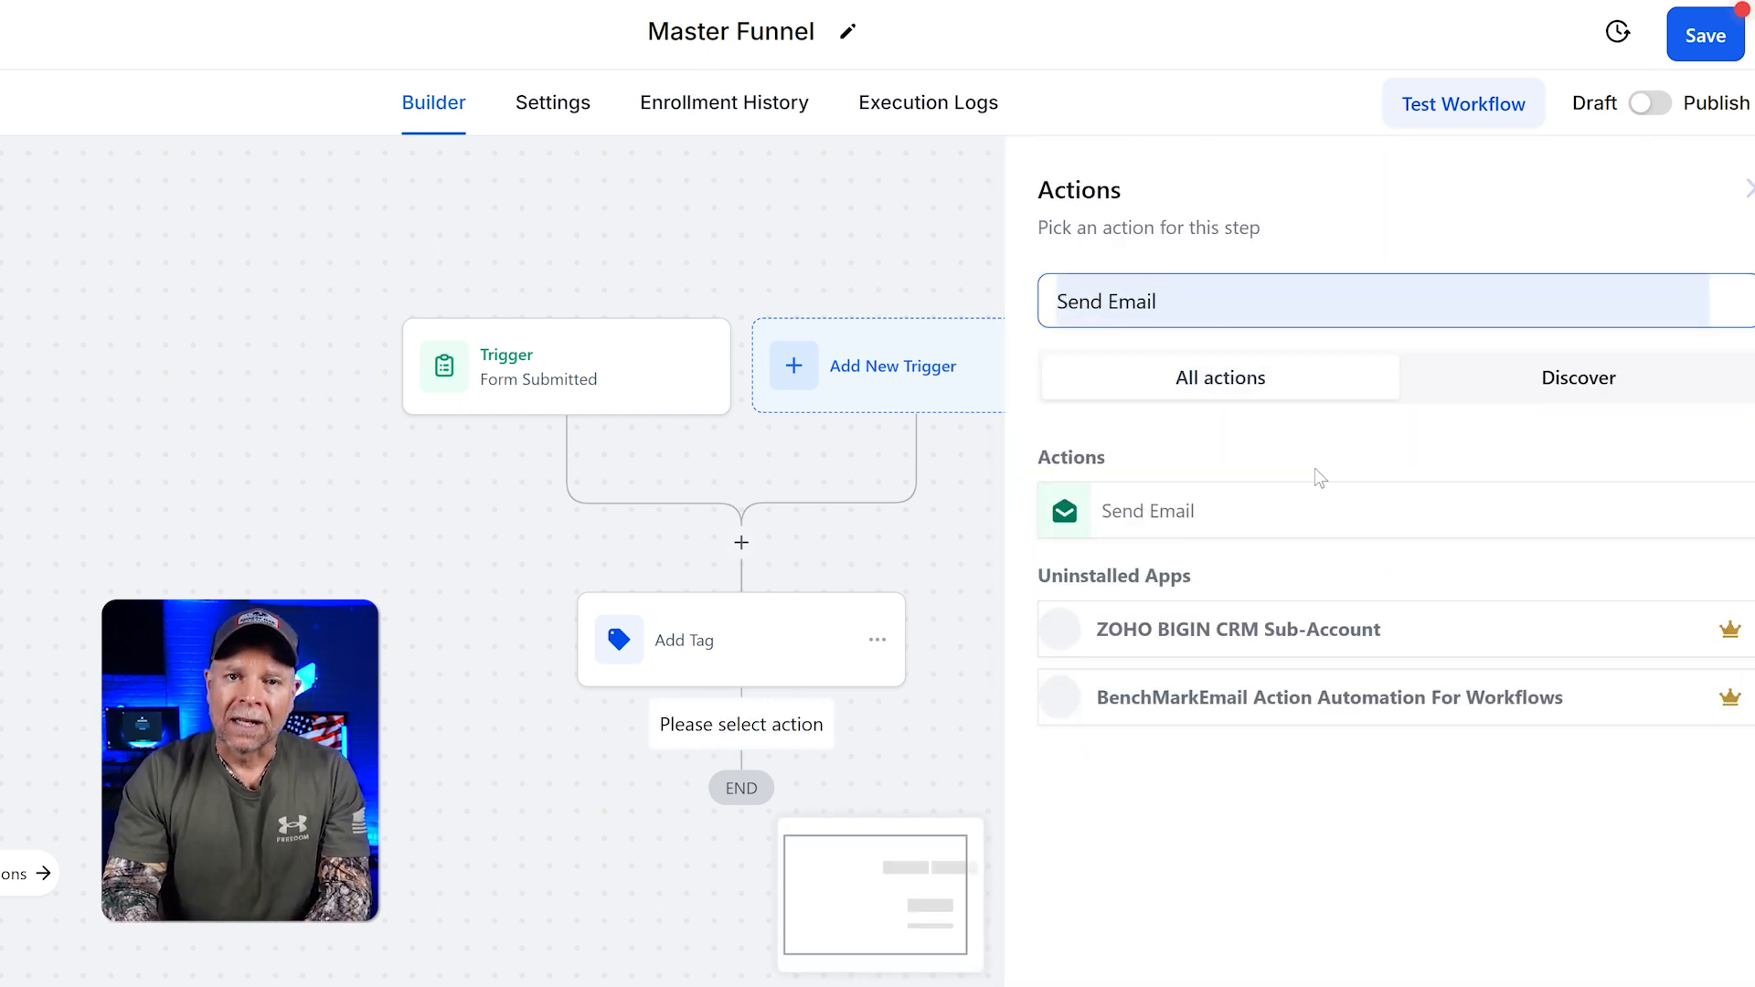
left_click(1243, 512)
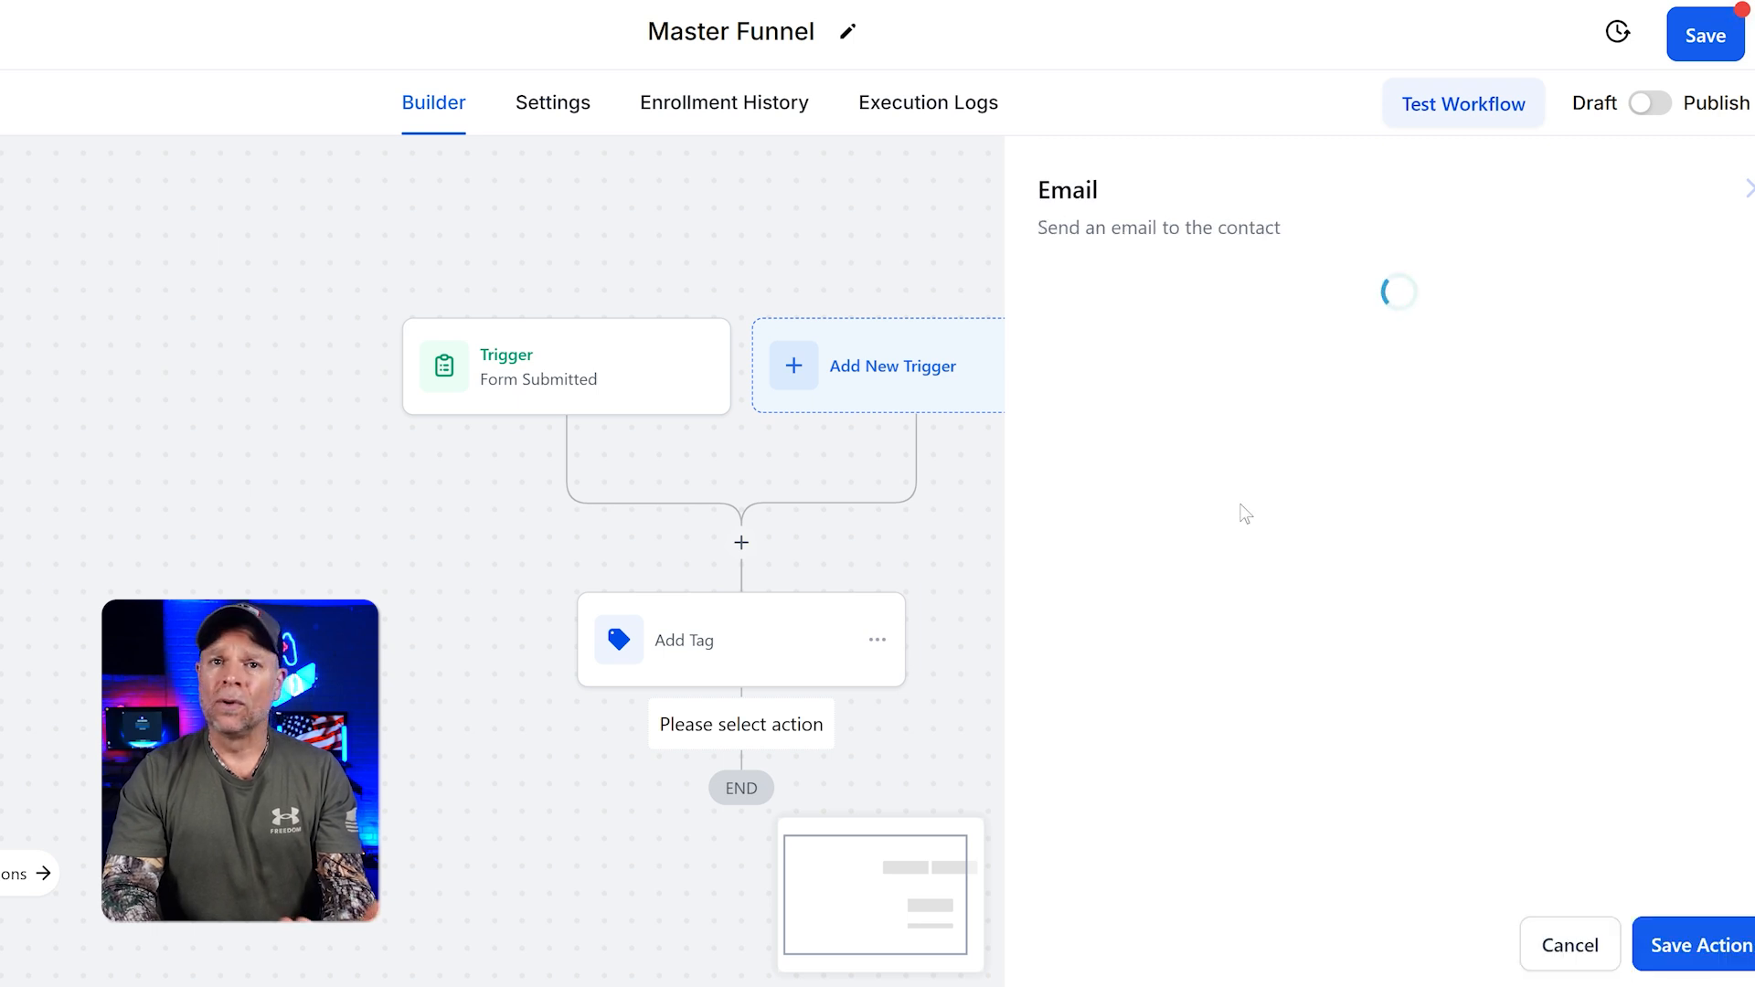
scroll(1387, 548, "down", 3)
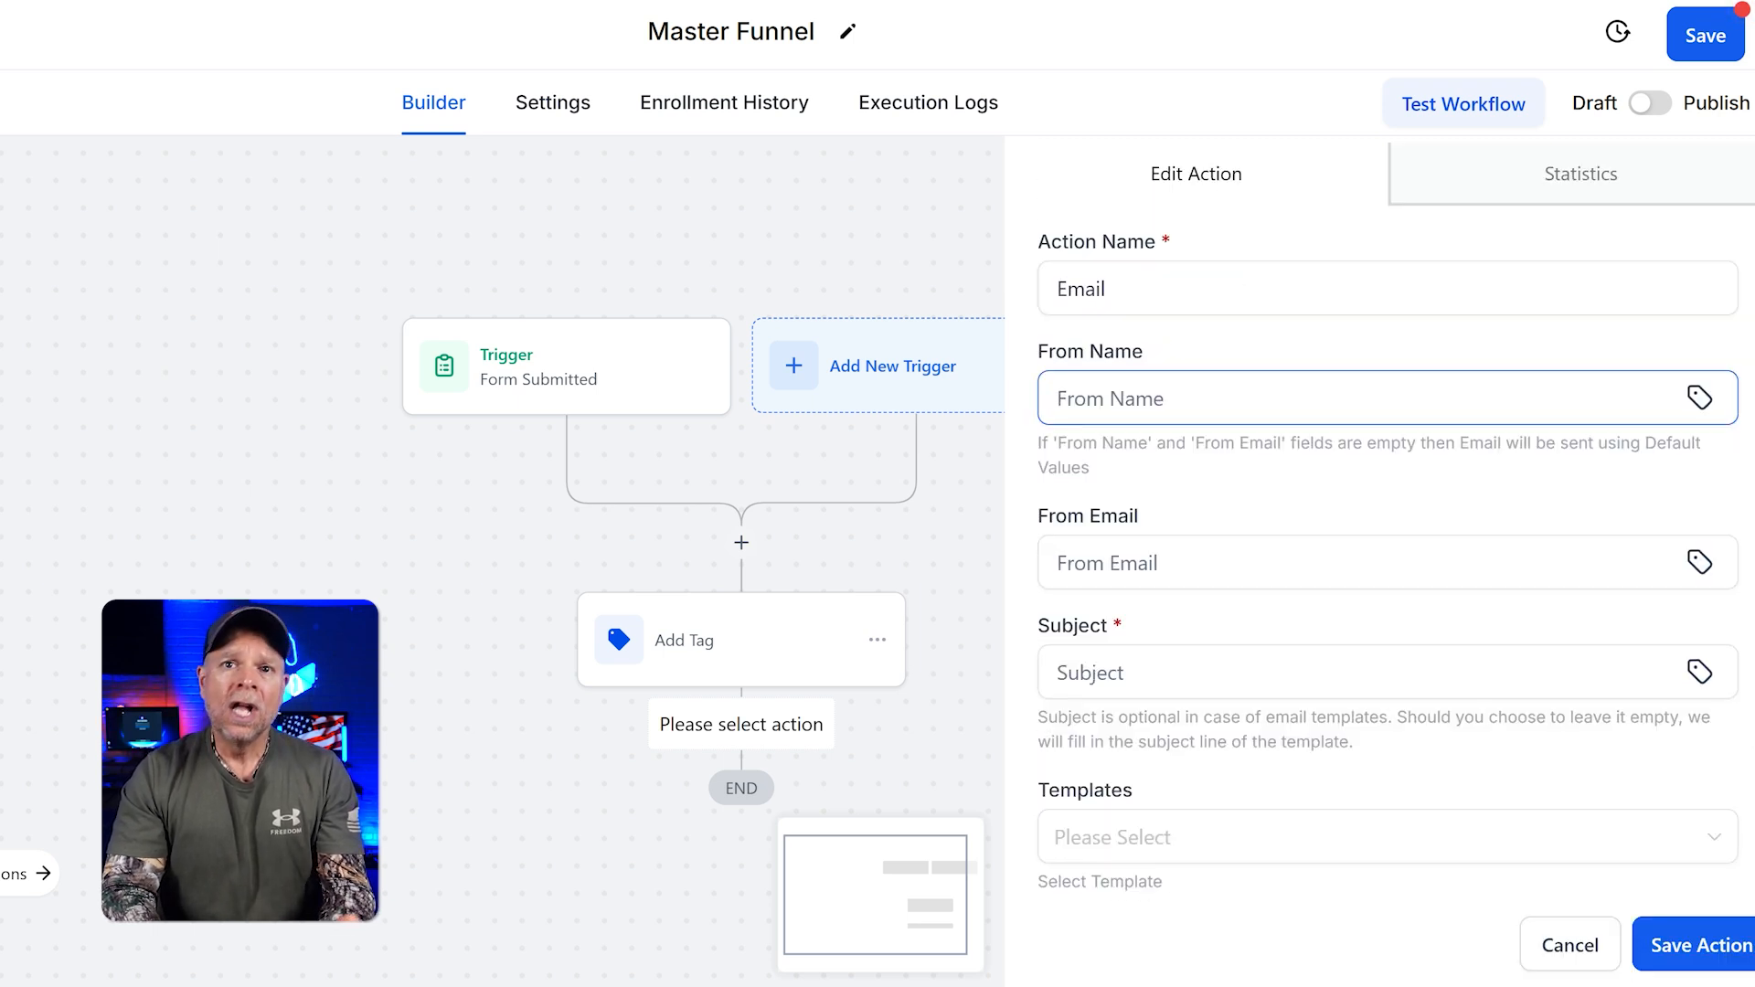
scroll(1369, 504, "down", 5)
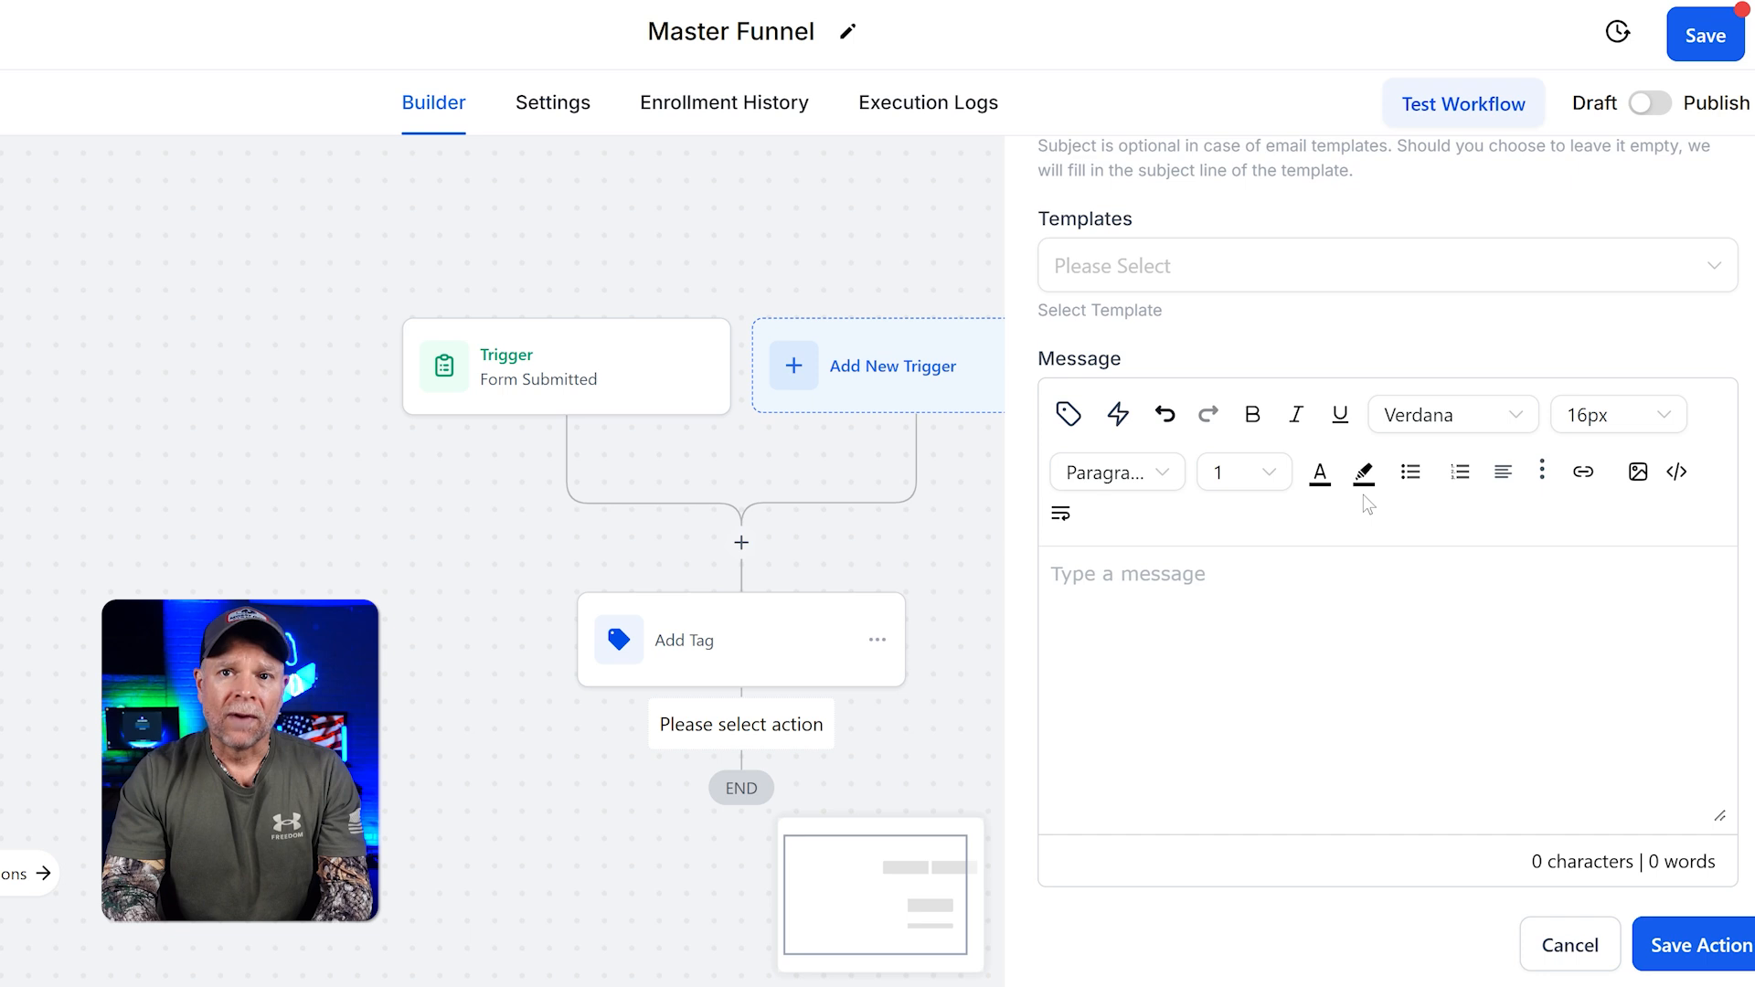
scroll(1362, 494, "up", 2)
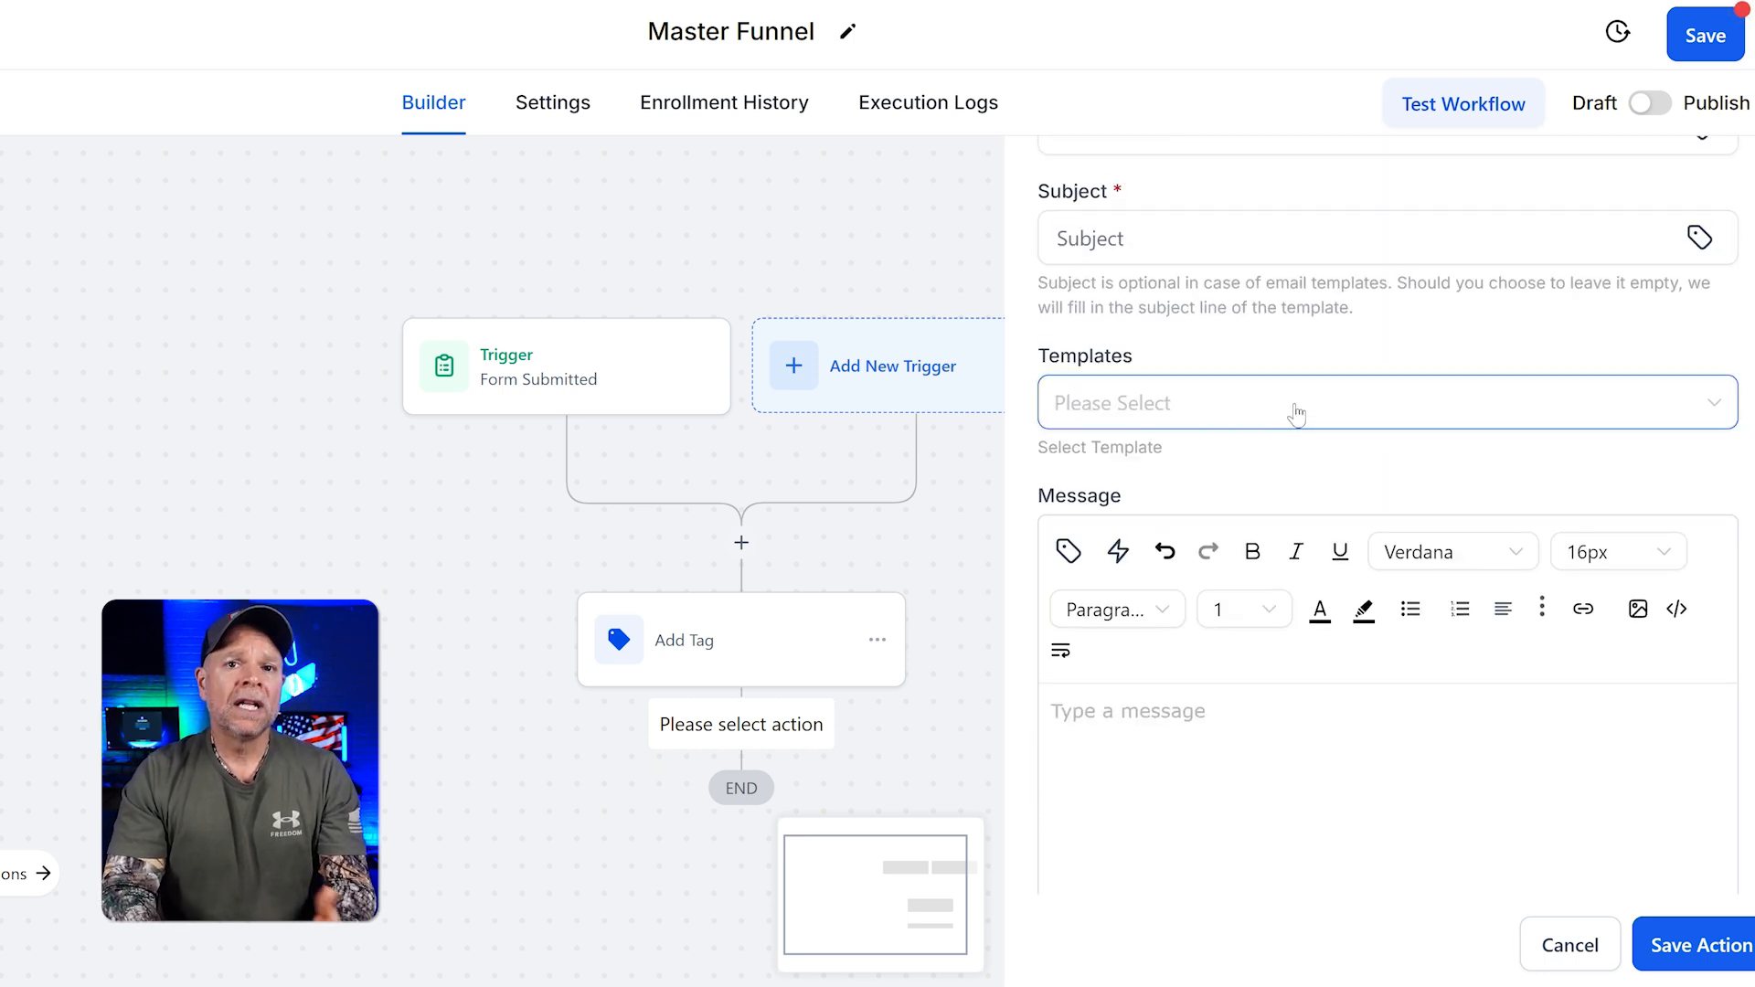
left_click(1293, 405)
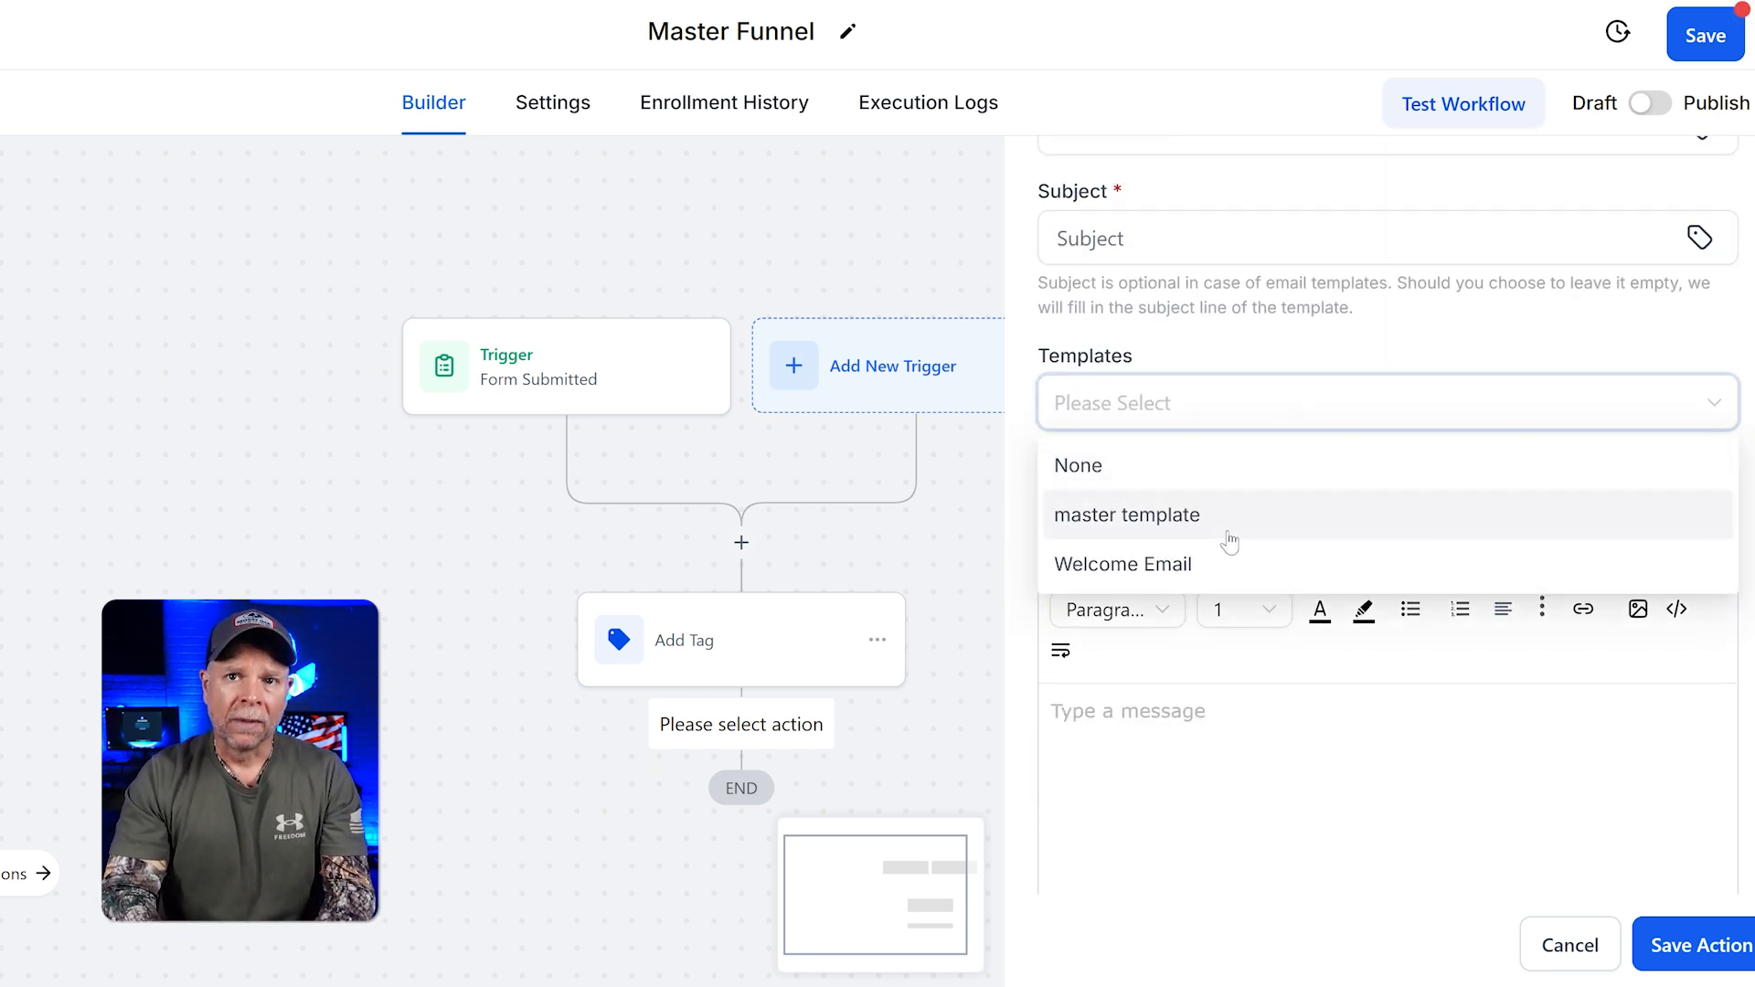
left_click(1231, 538)
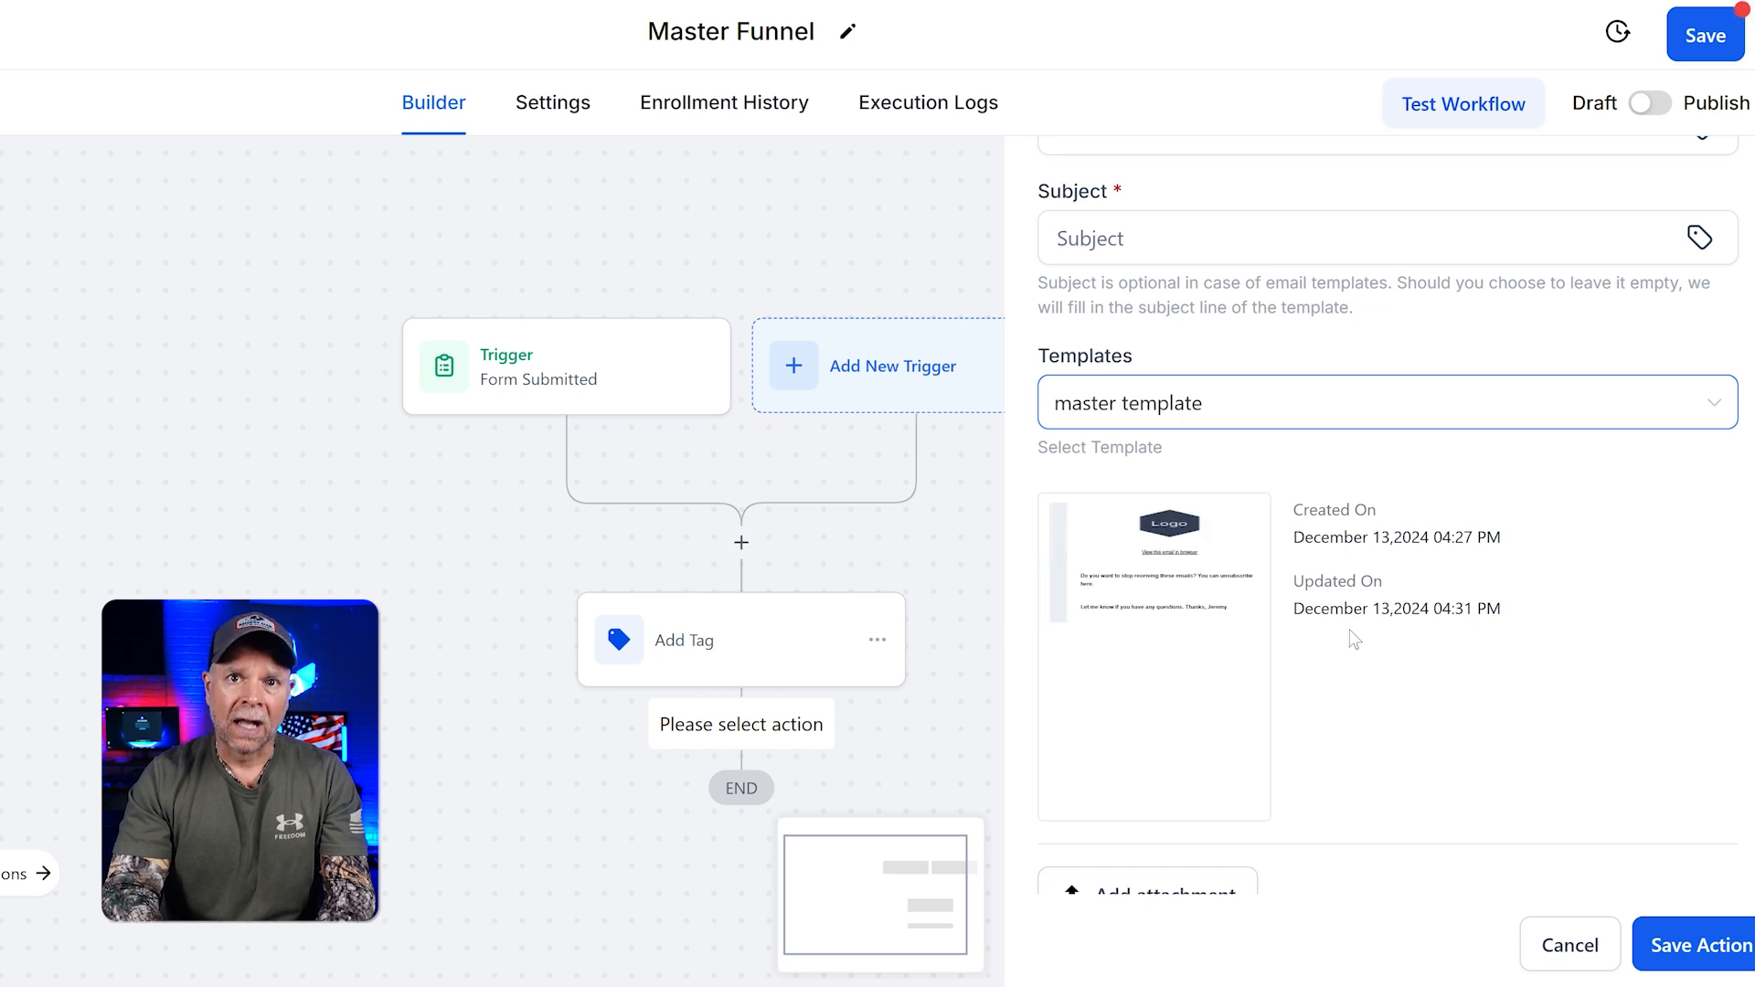
scroll(1354, 639, "down", 2)
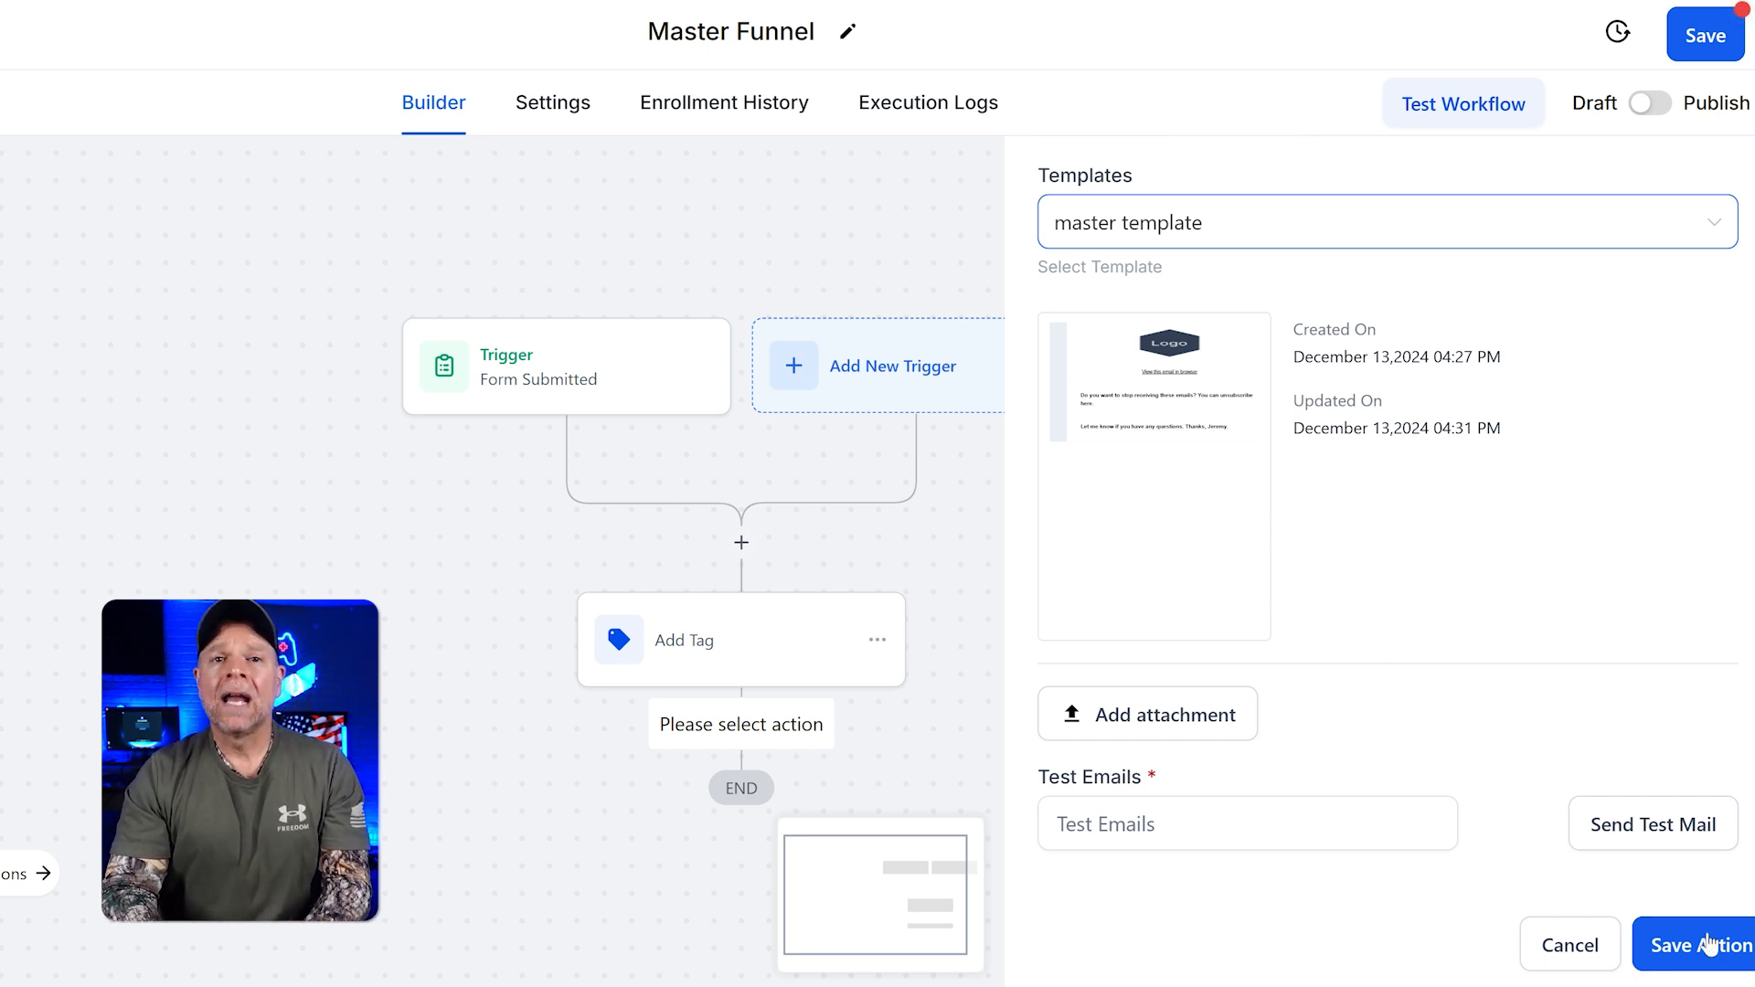
left_click(1706, 945)
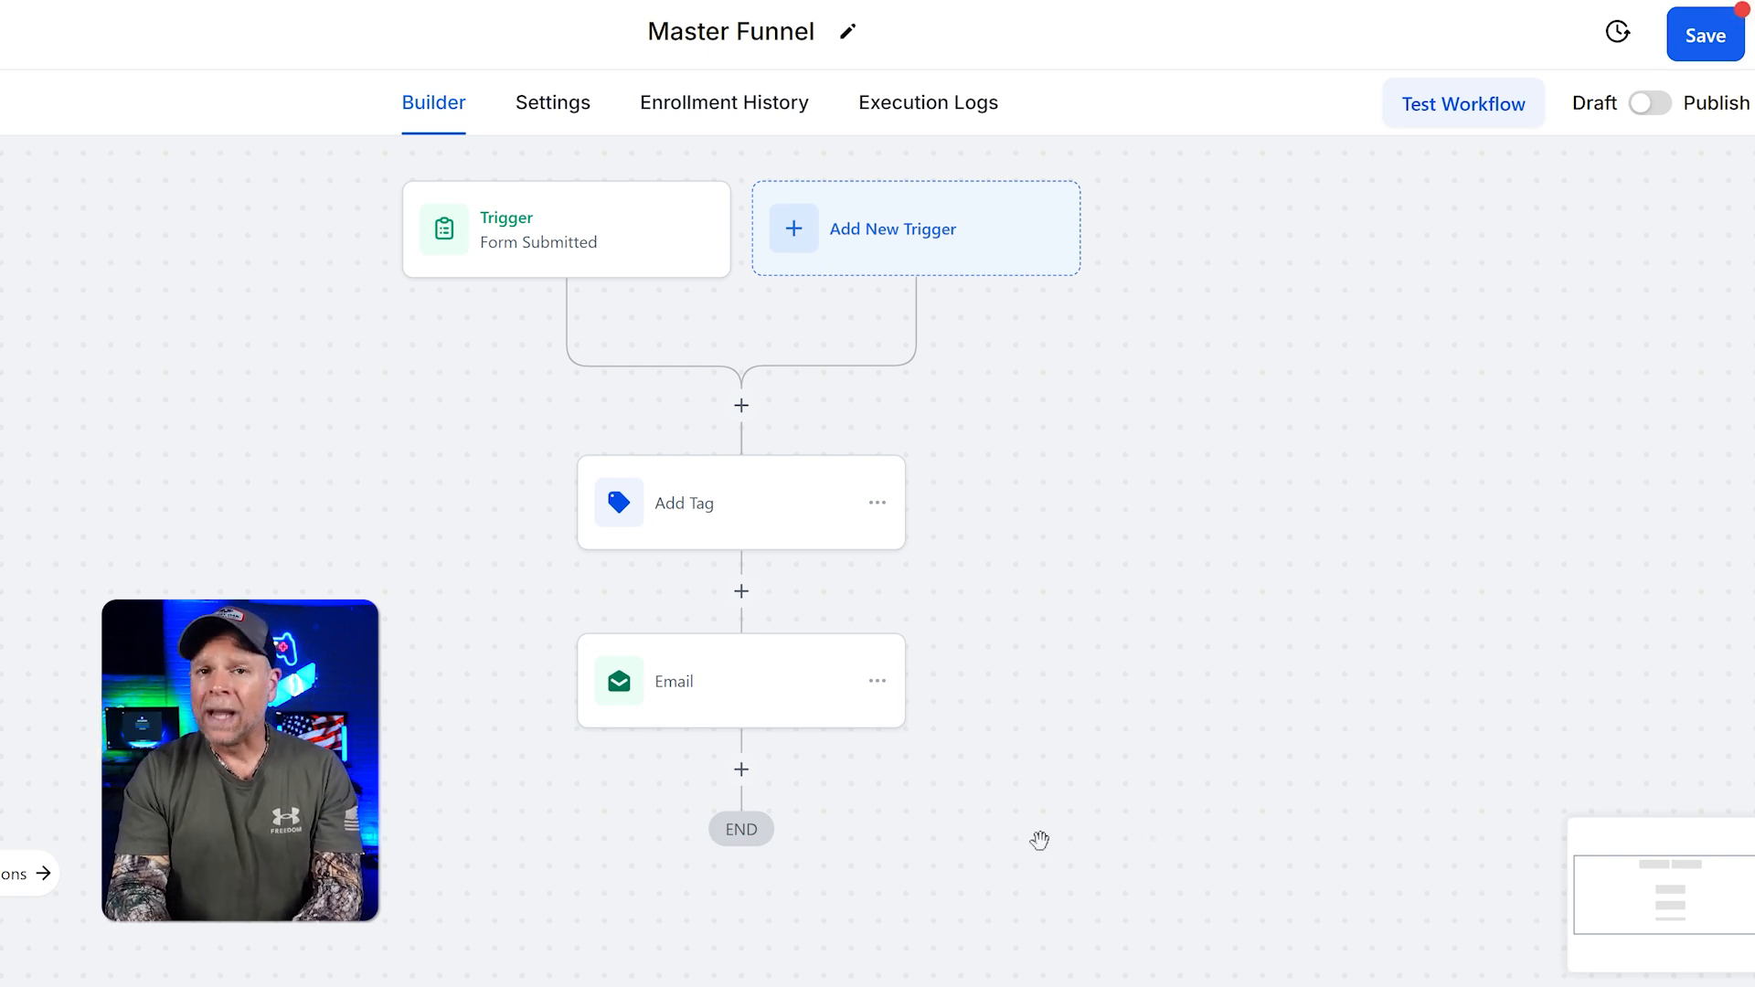
- Add a Wait action below the Email step with a time delay of 1 day, and save the action
left_click(741, 770)
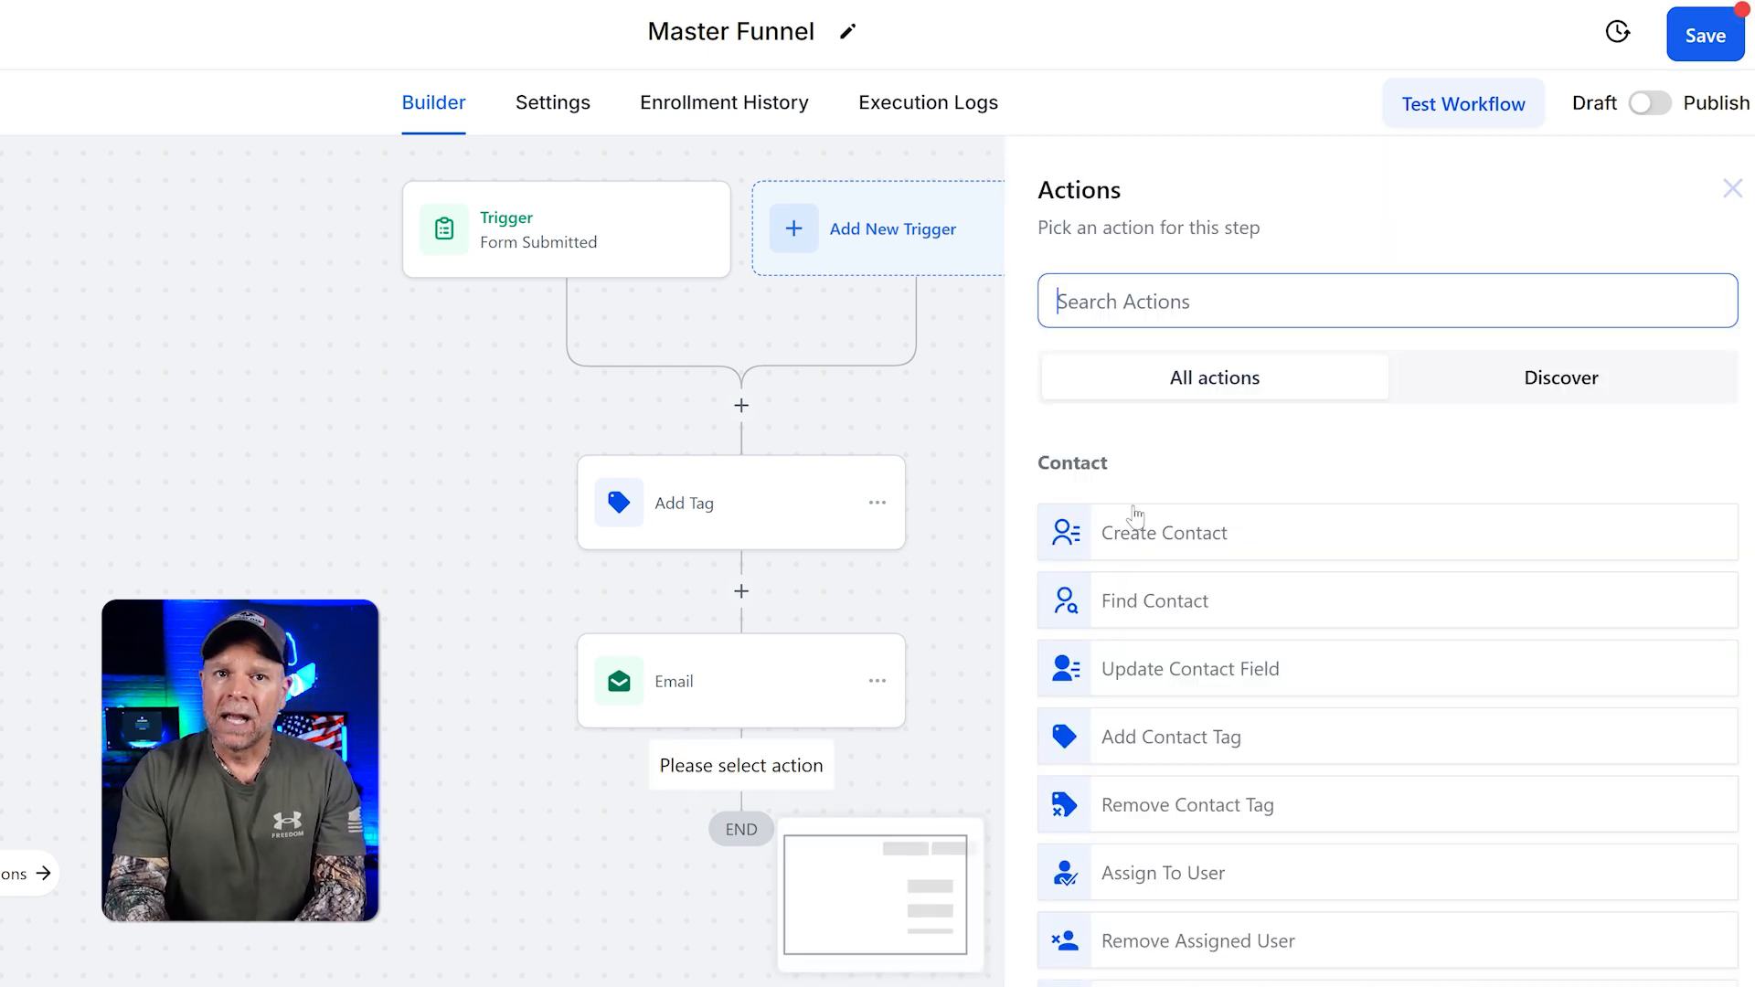
left_click(1280, 302)
left_click(1271, 510)
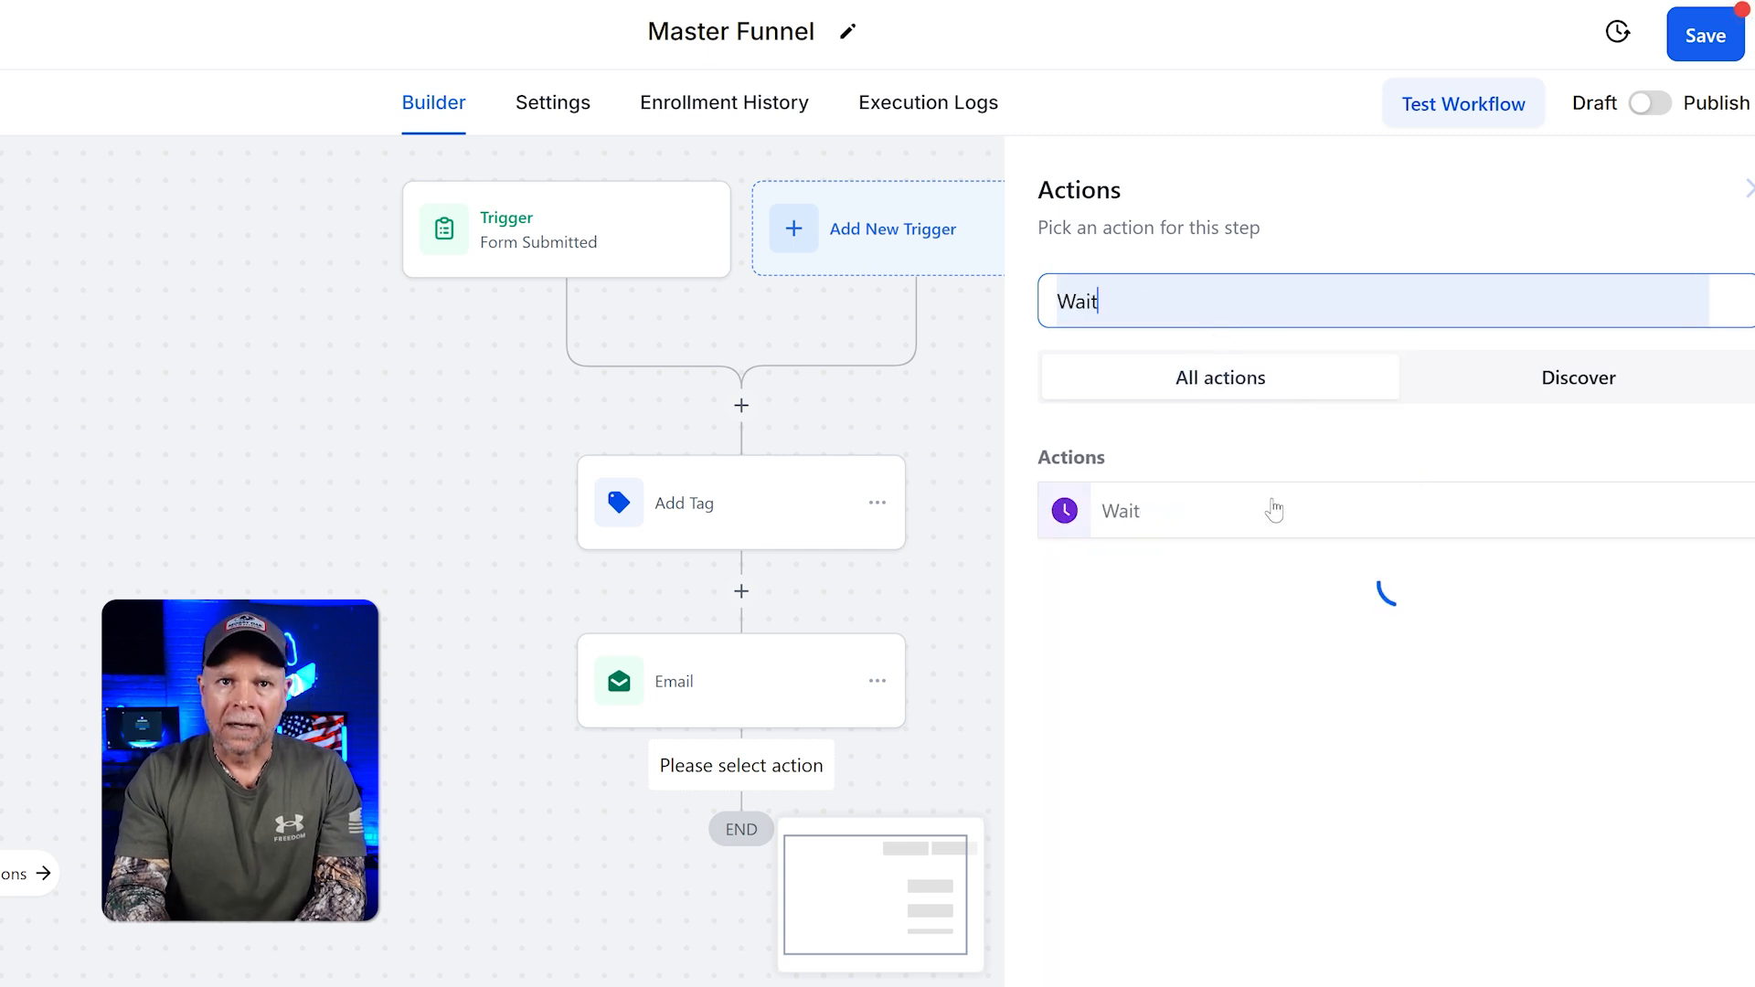
left_click(1275, 512)
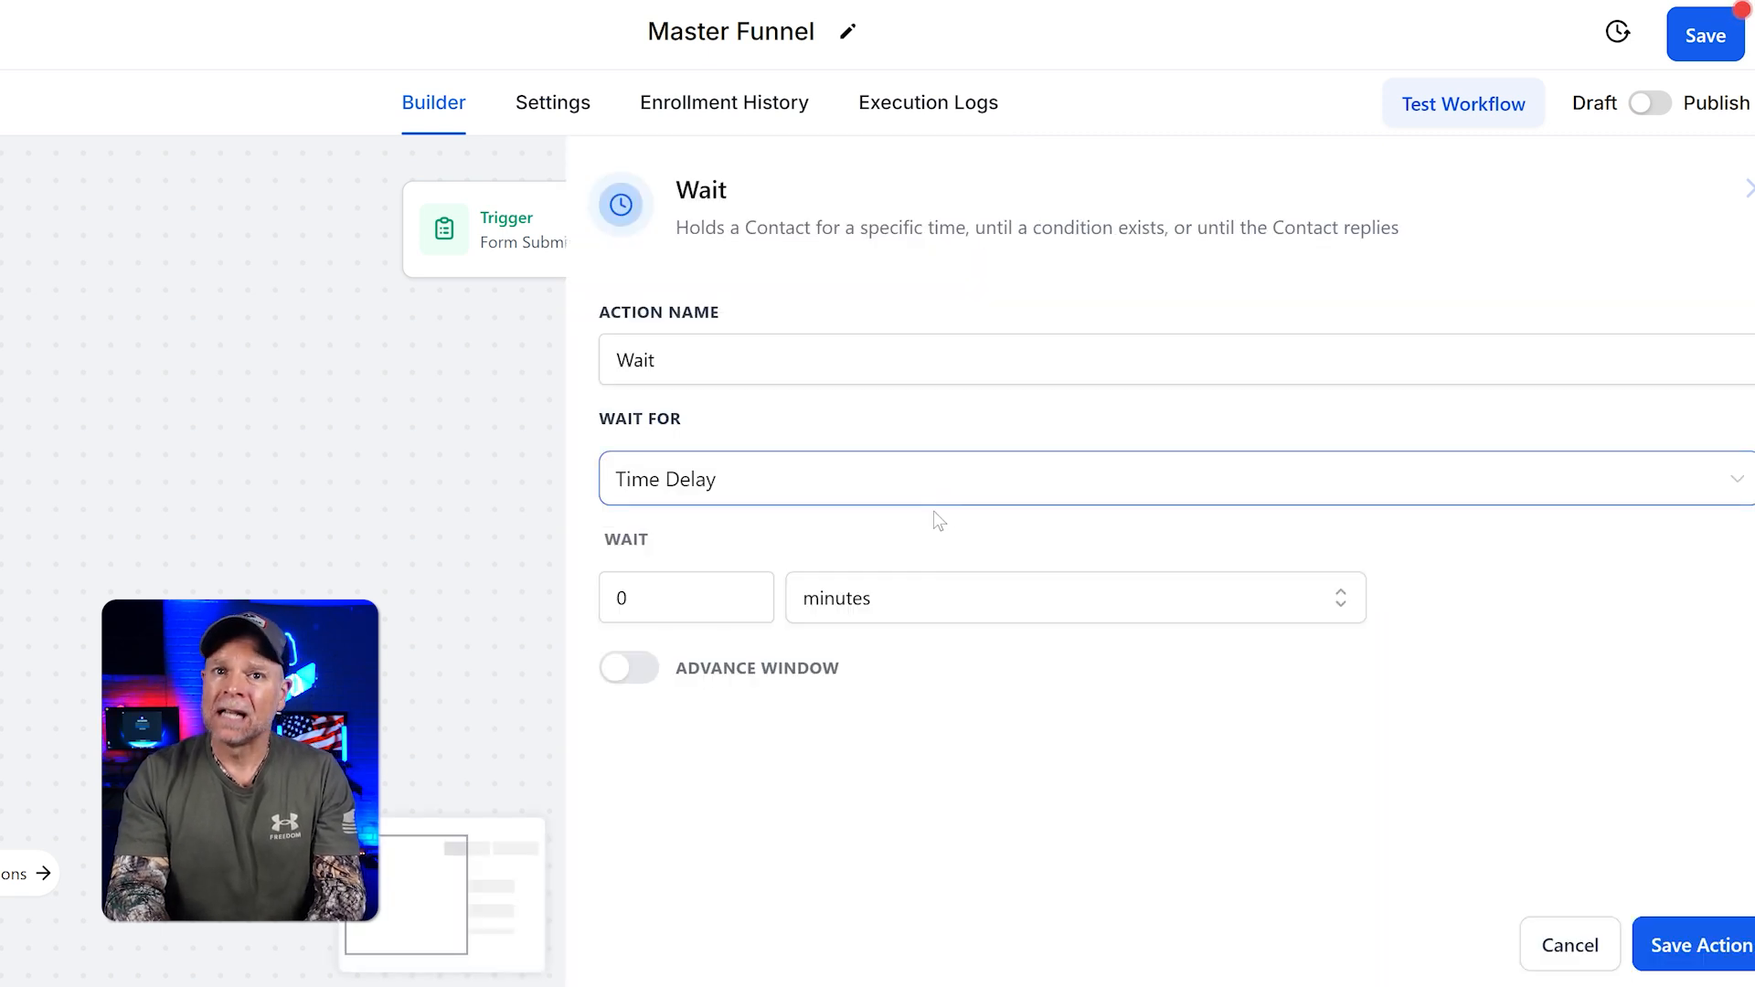
left_click(1095, 589)
left_click(862, 764)
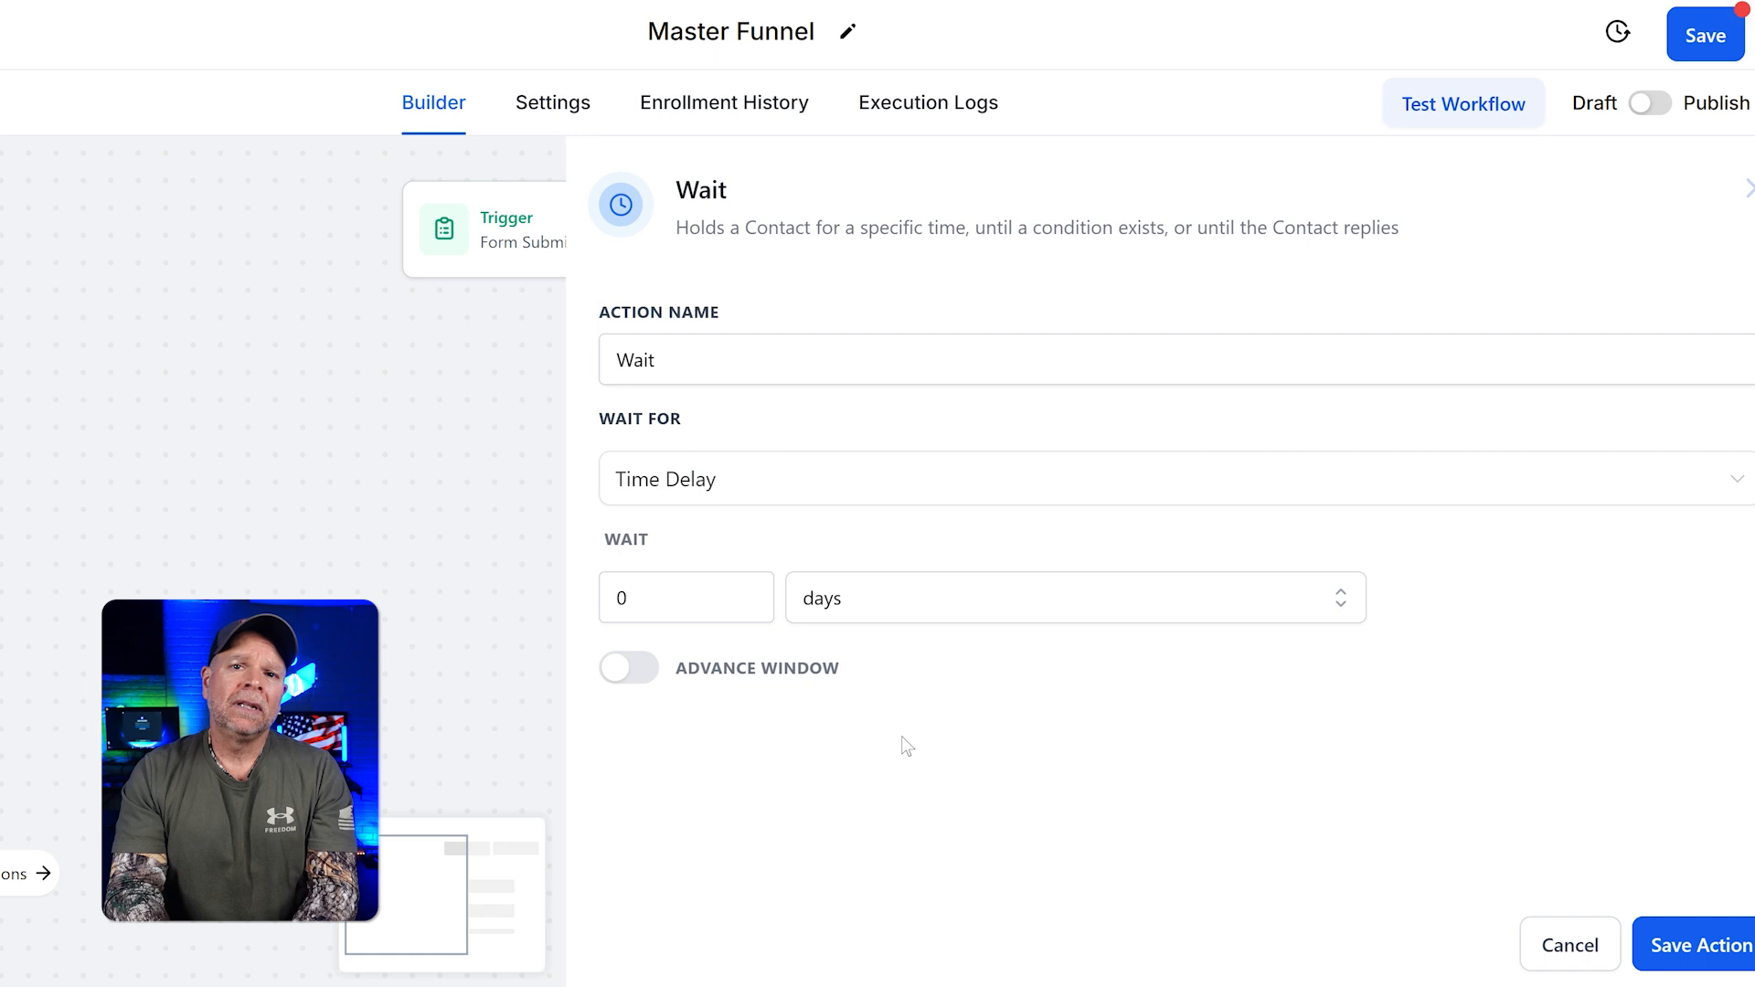
left_click(751, 591)
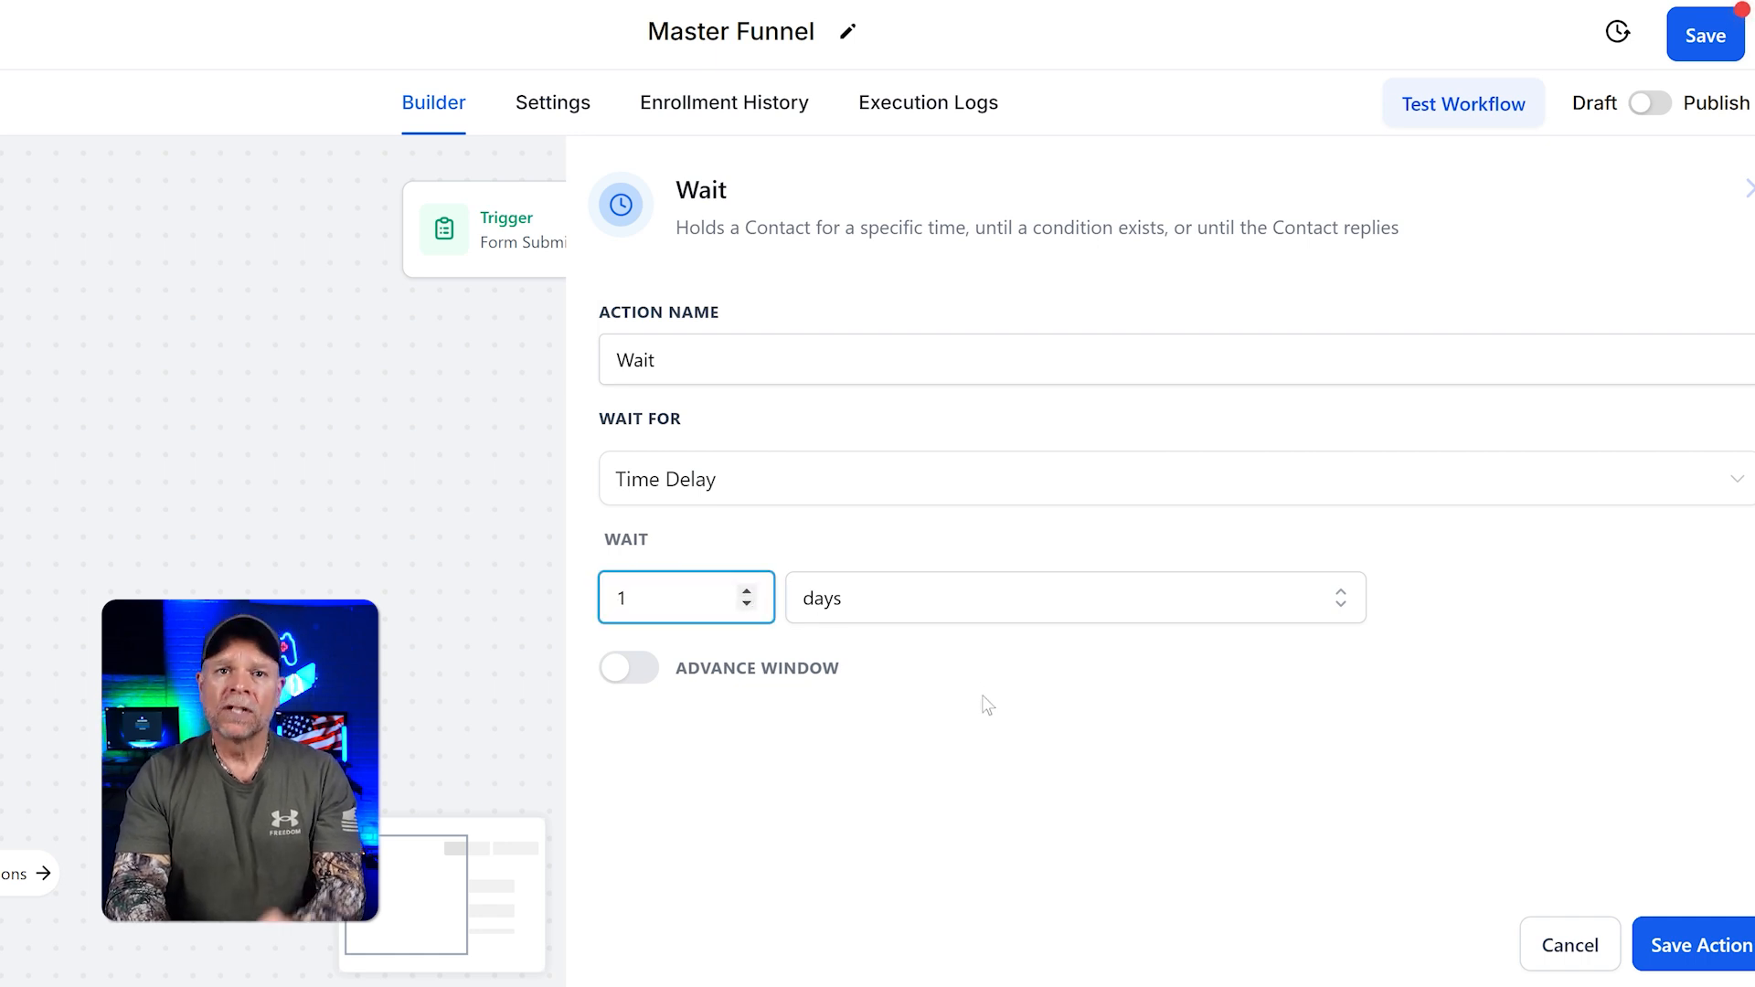
left_click(1726, 947)
- Add a second Send Email action below the Wait step using the "master template" template, and save the action
scroll(1242, 592, "down", 2)
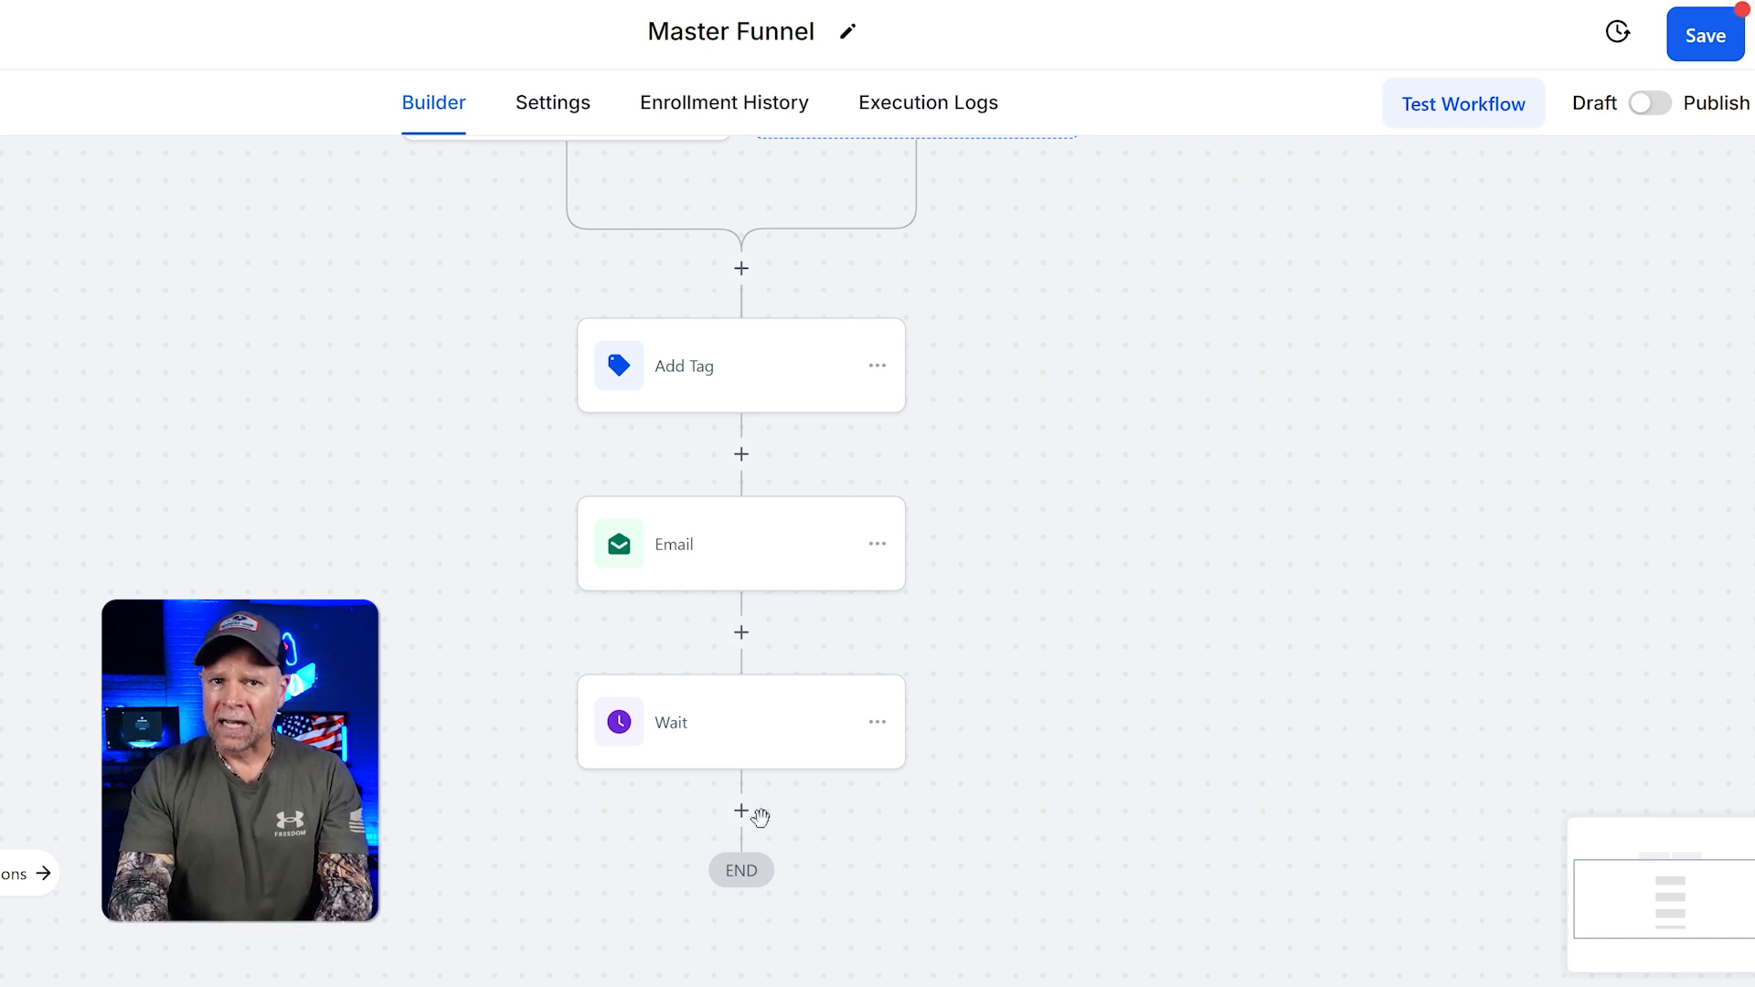
left_click(741, 810)
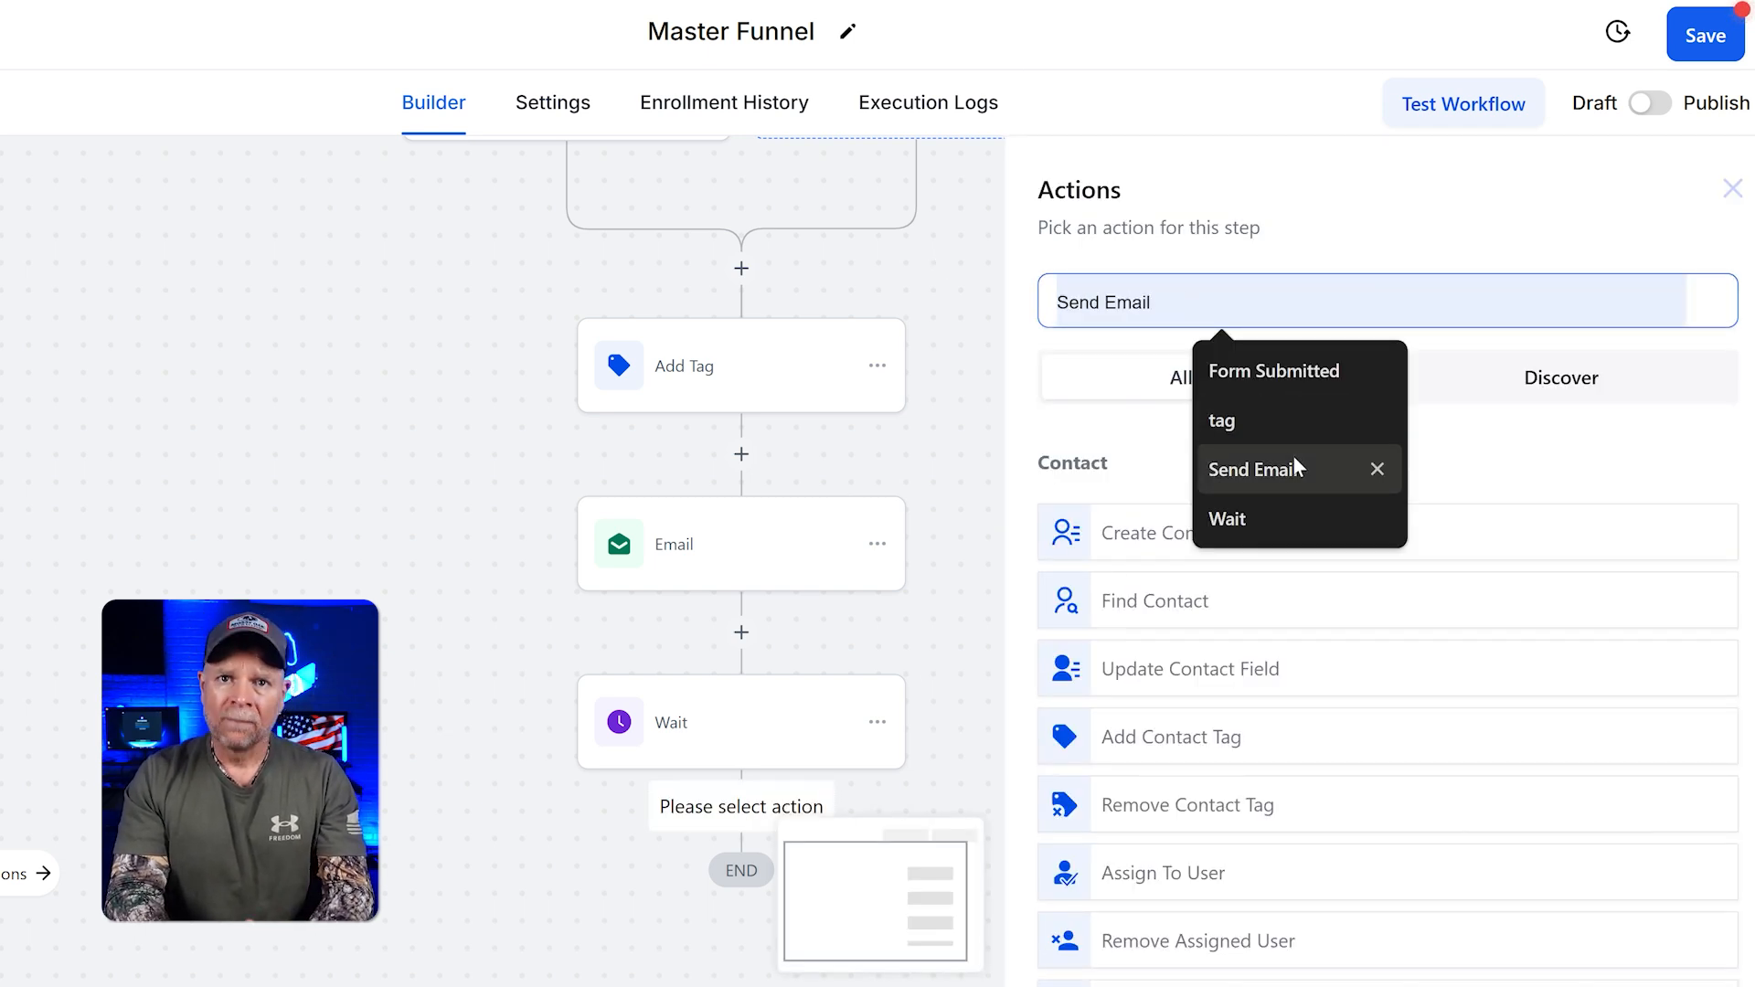
left_click(1300, 468)
left_click(1258, 508)
scroll(1253, 656, "down", 5)
scroll(1254, 656, "up", 3)
left_click(1270, 393)
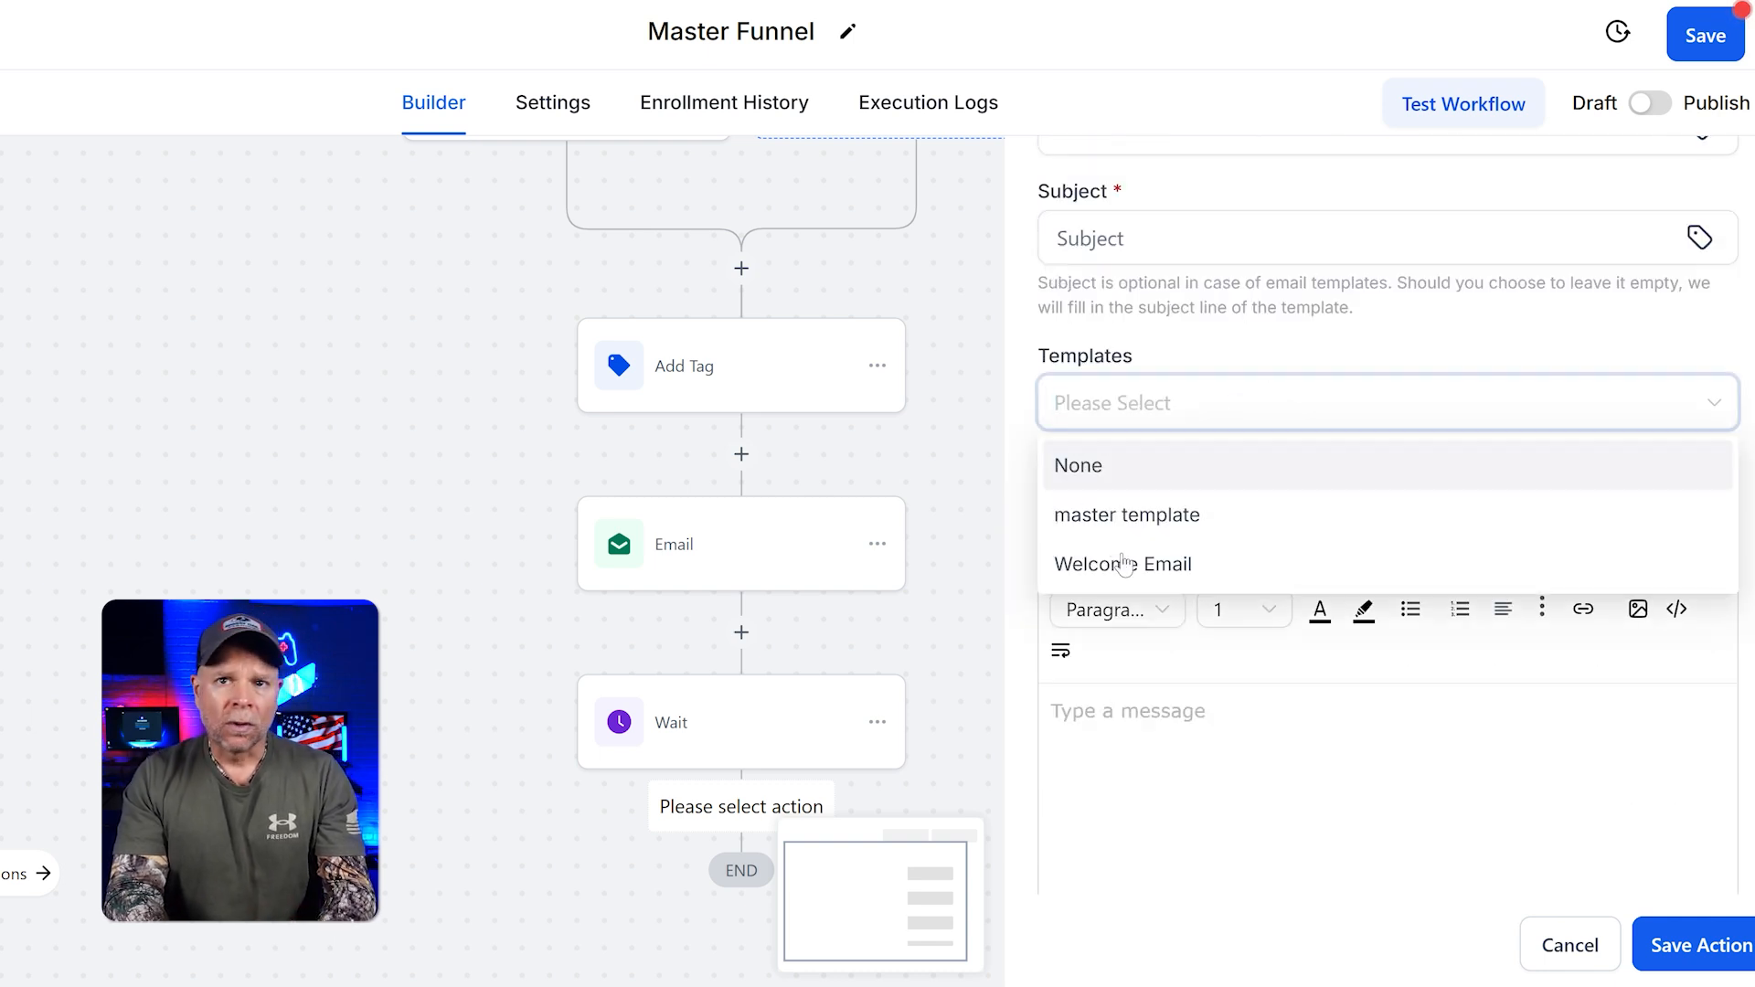
left_click(1186, 519)
scroll(1340, 705, "down", 2)
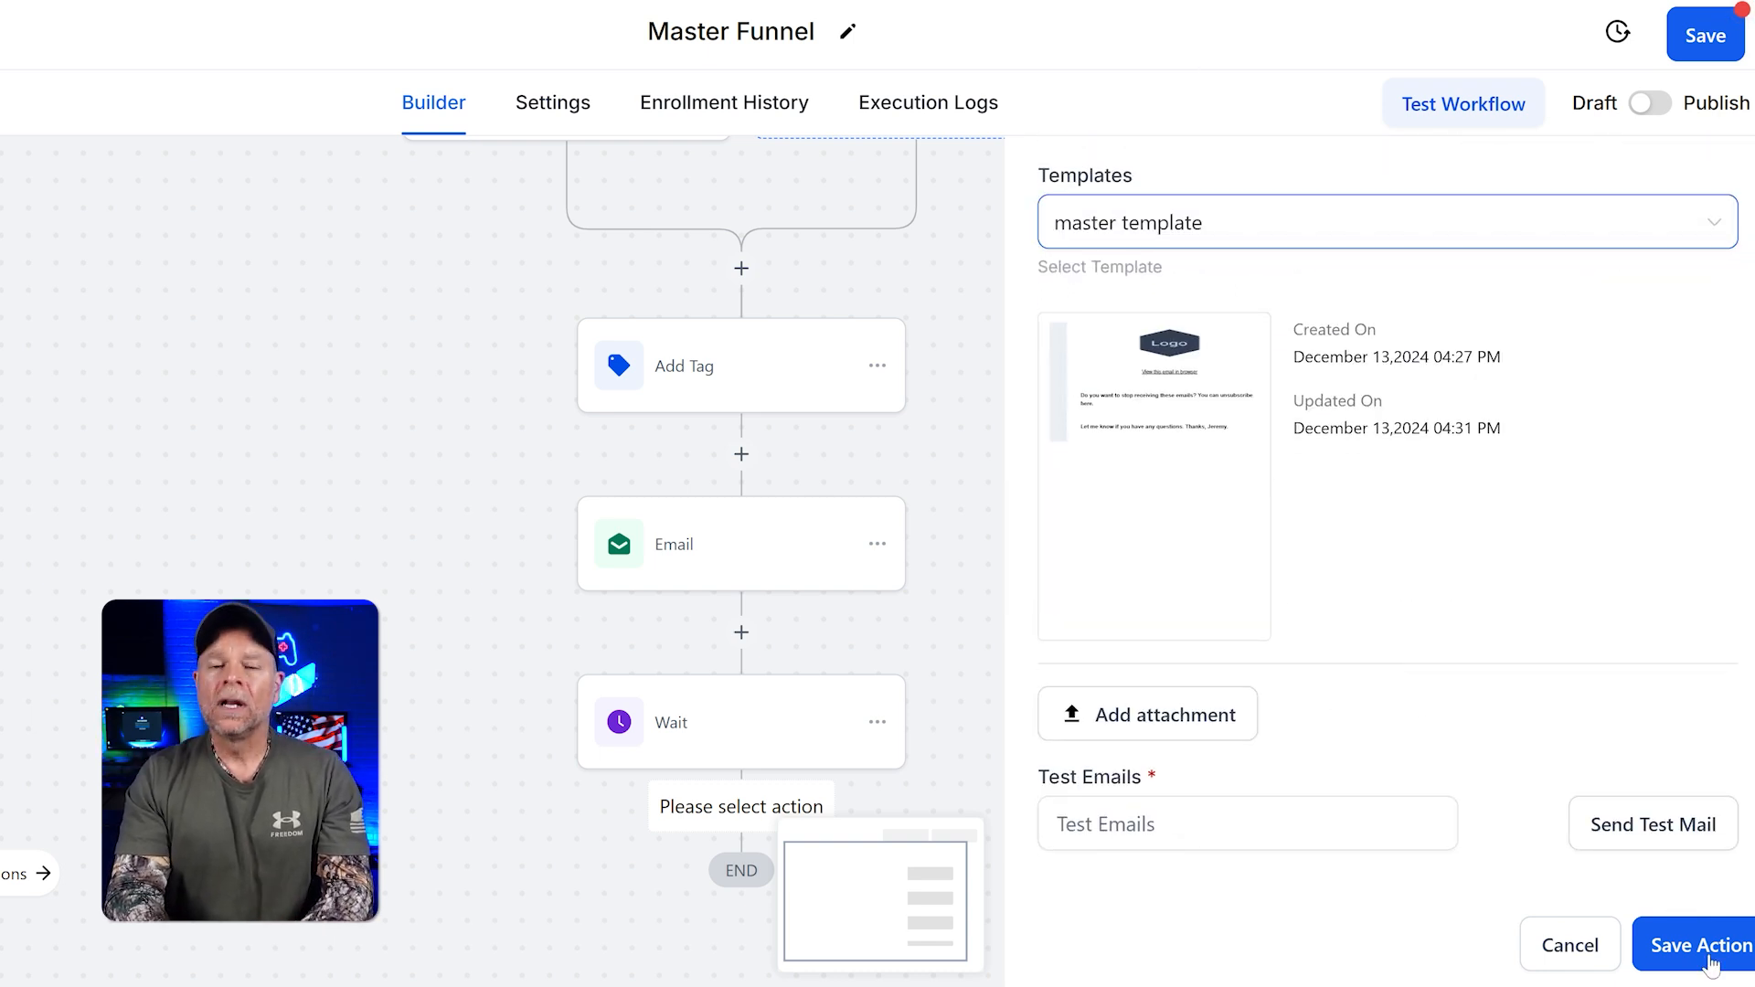
left_click(1697, 947)
- Look through the Master Funnel workflow's settings and save the workflow
scroll(1180, 418, "down", 2)
scroll(1179, 418, "up", 1)
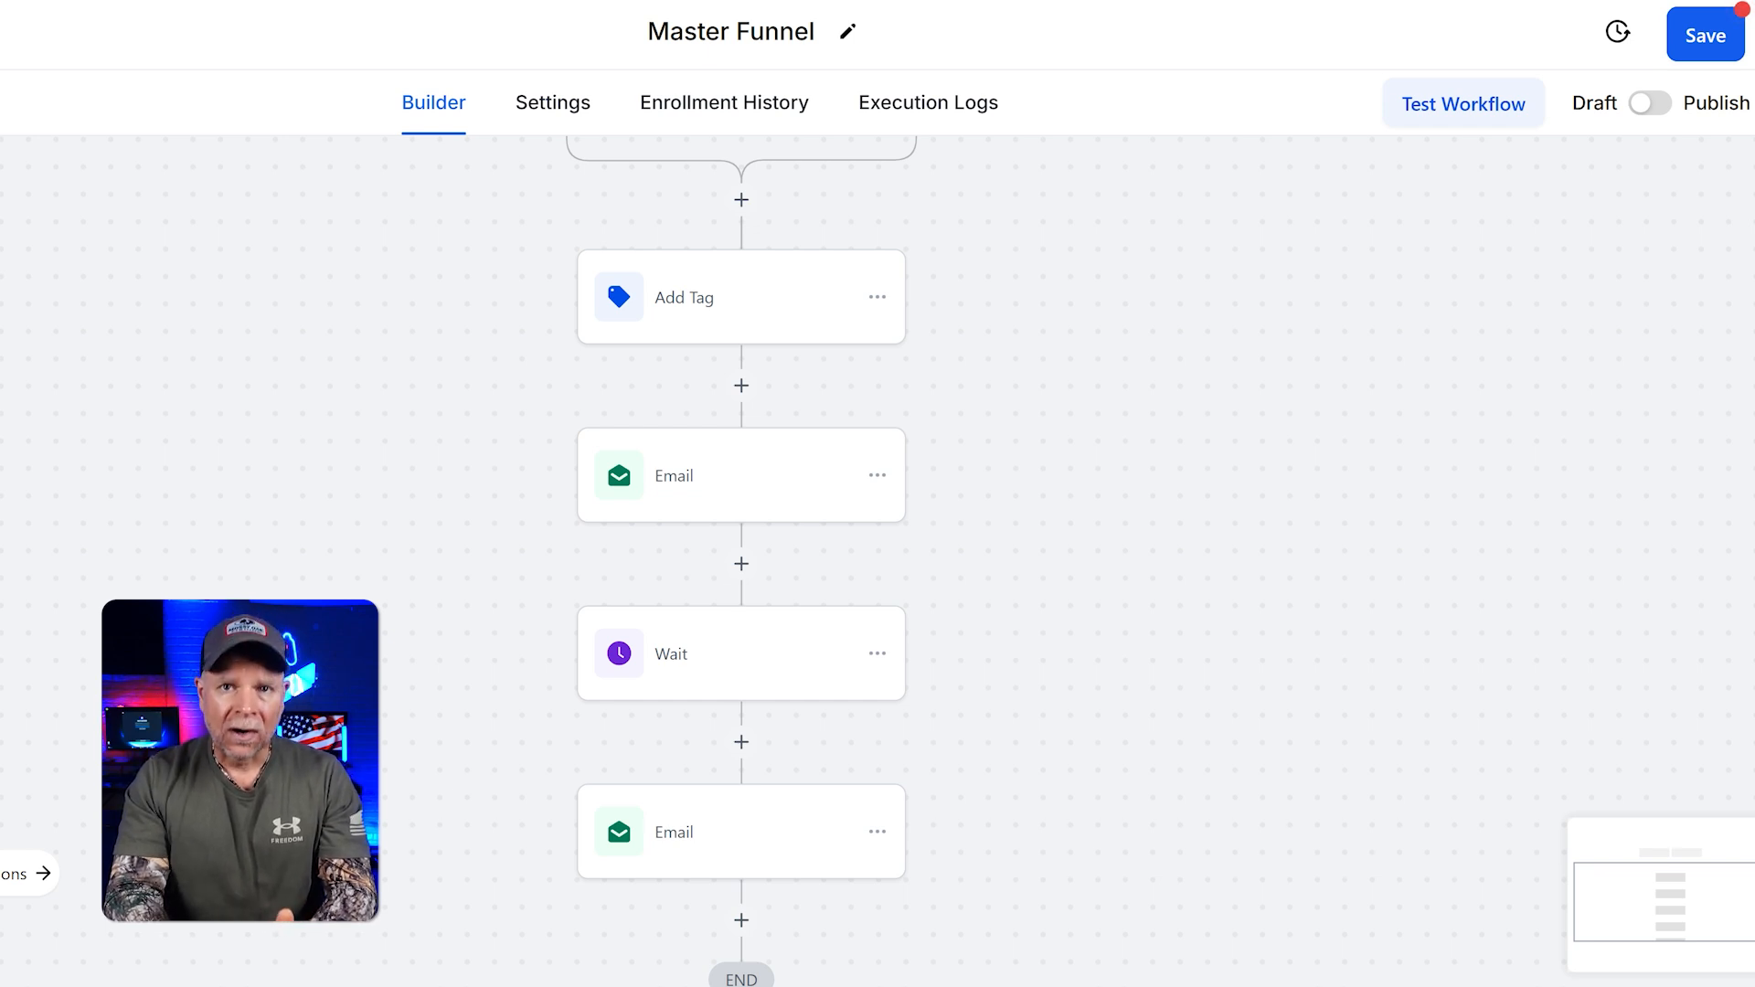
left_click(527, 108)
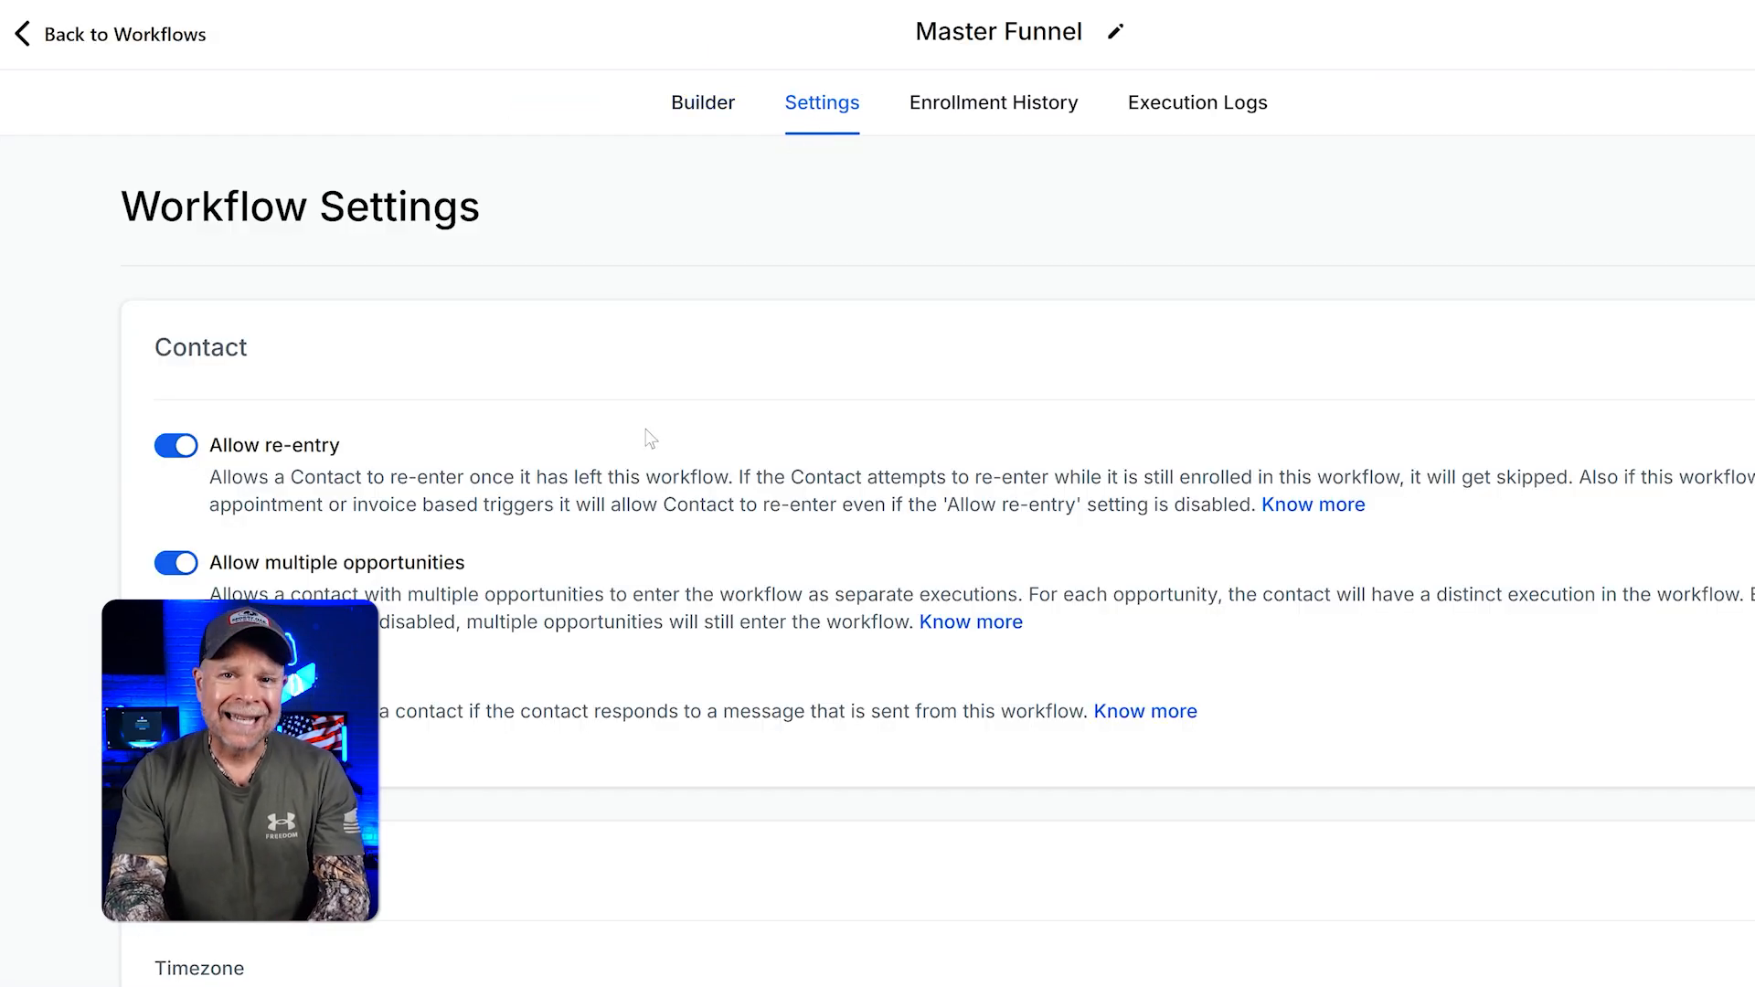
scroll(645, 439, "down", 10)
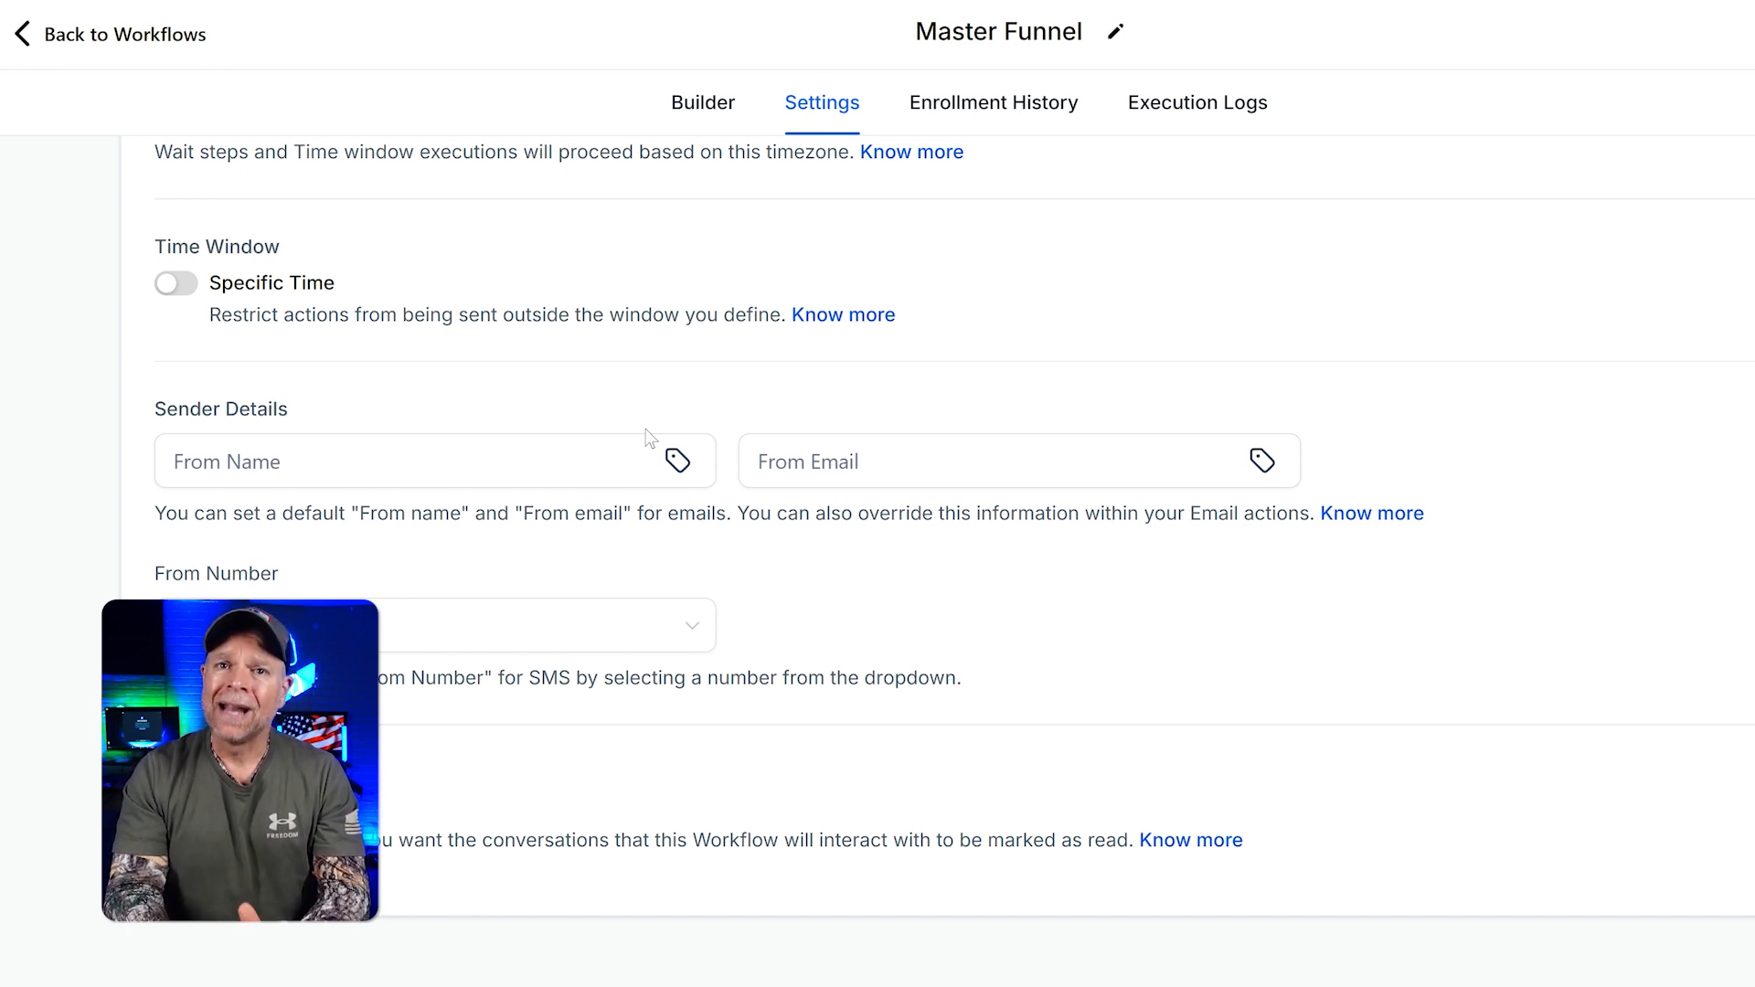
scroll(648, 438, "up", 2)
scroll(647, 437, "up", 9)
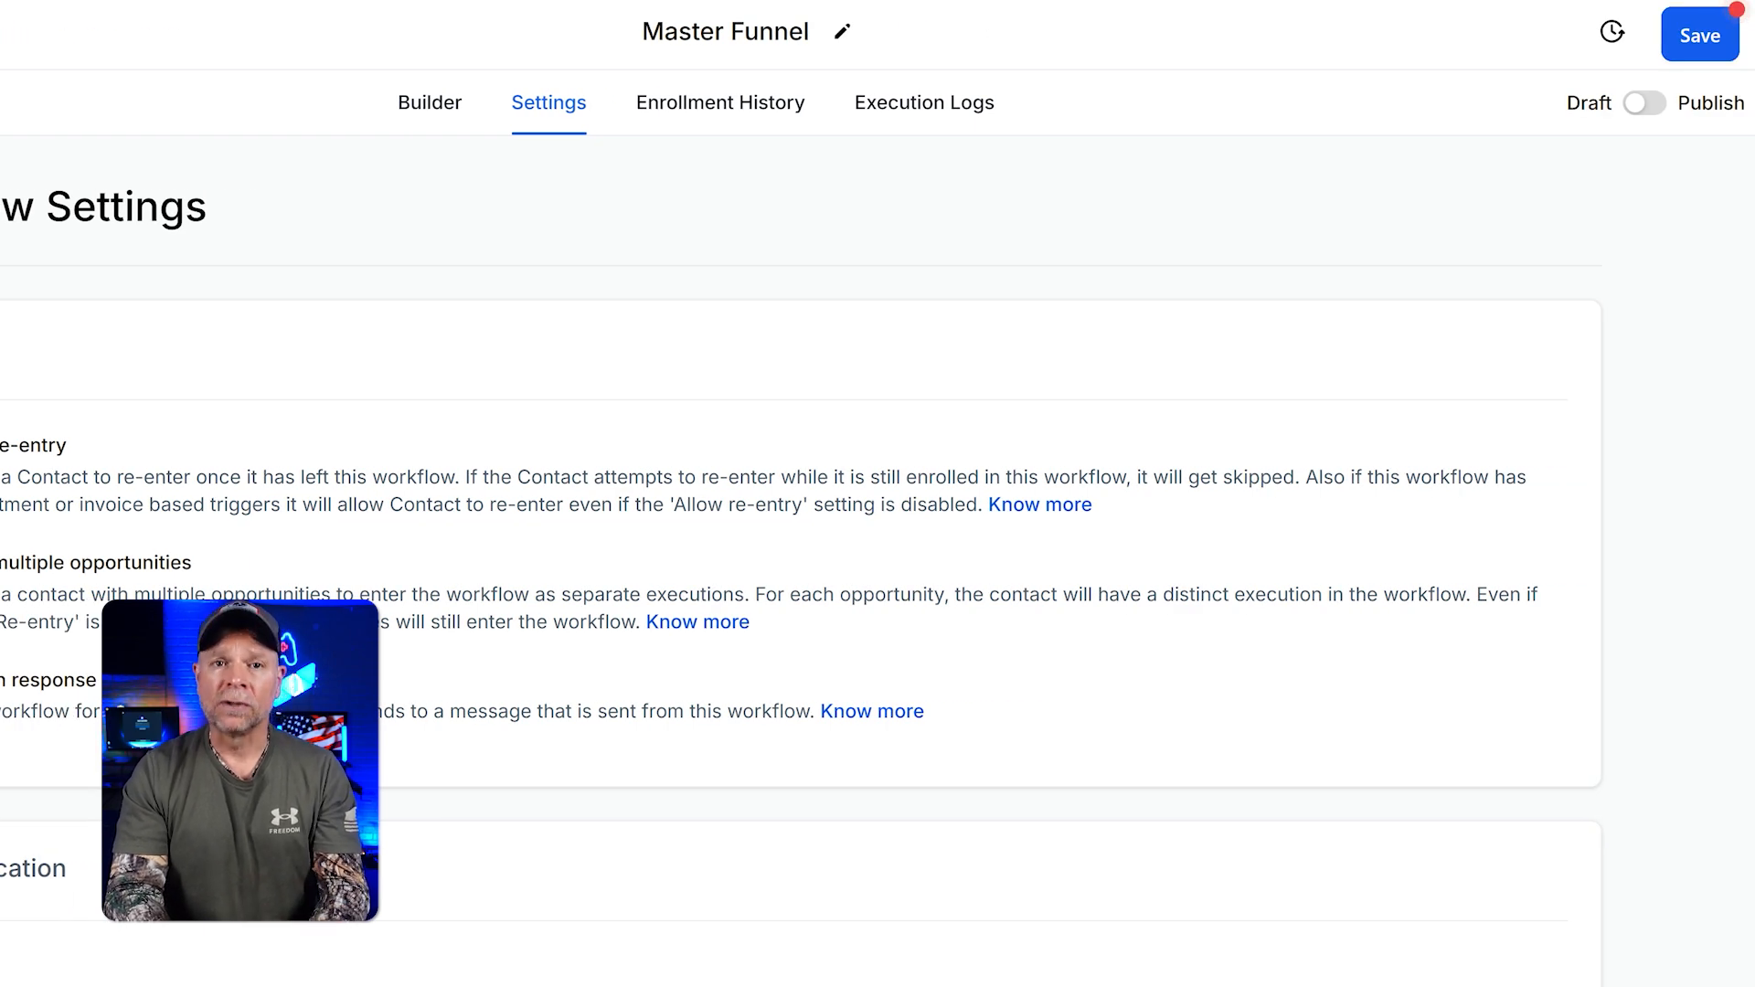
left_click(1705, 43)
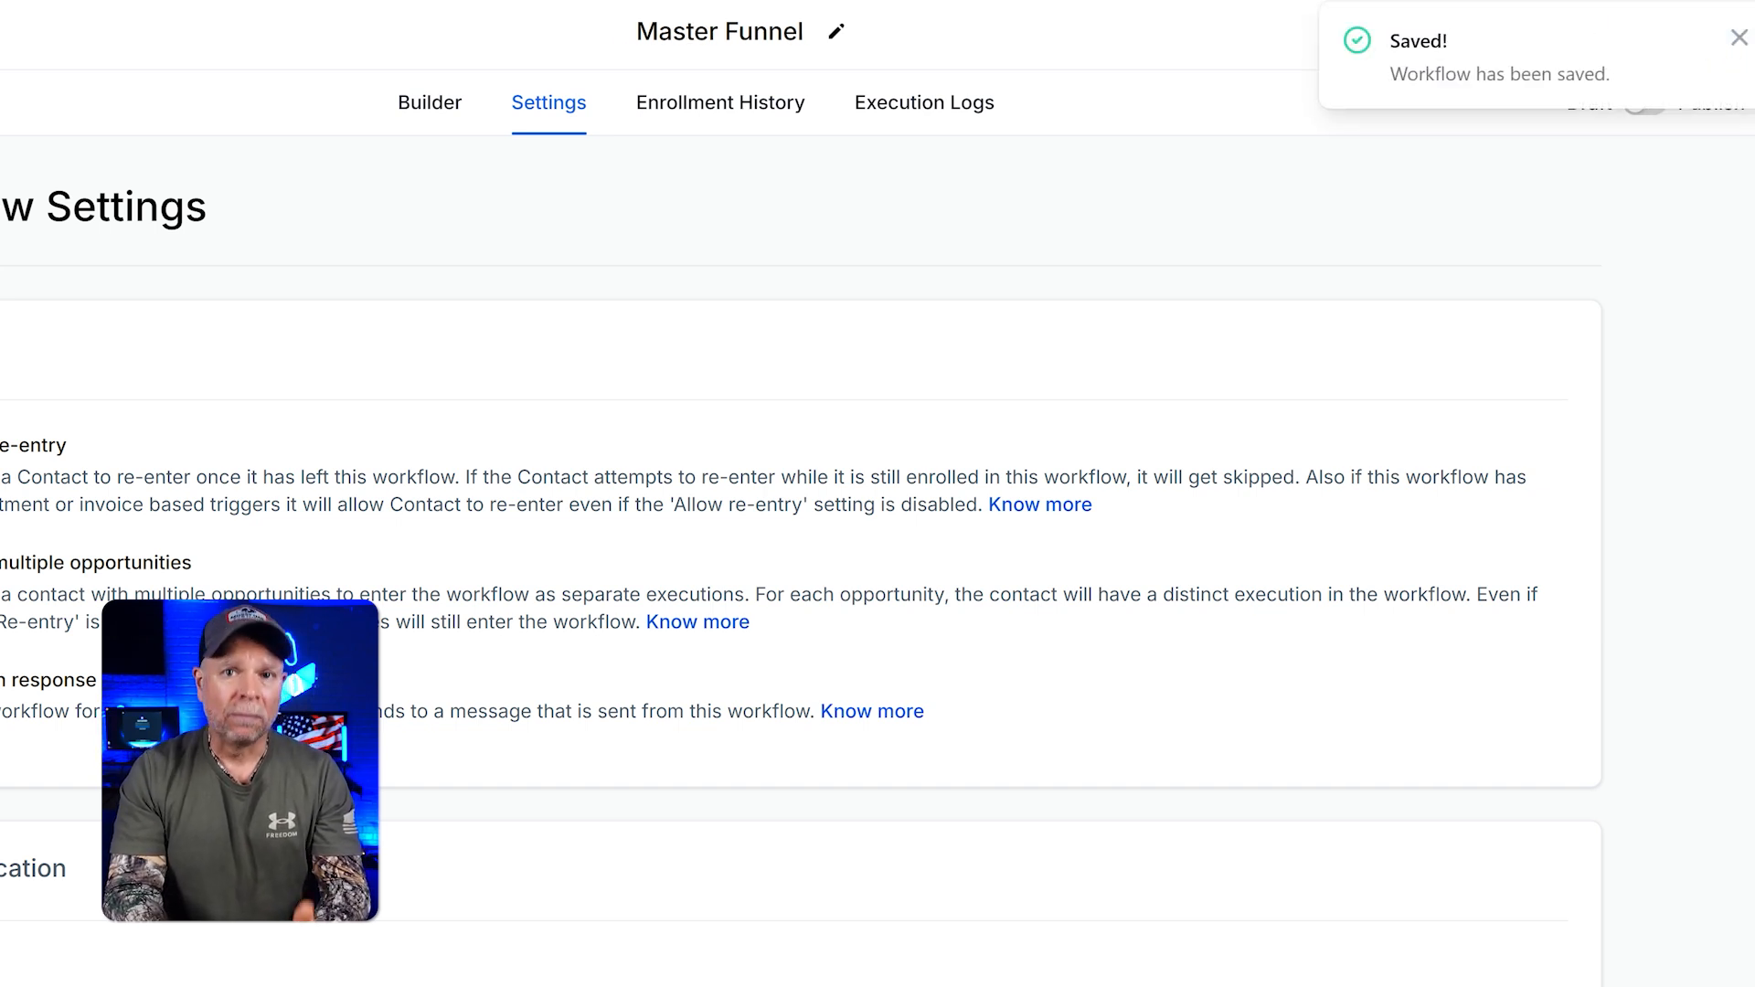
left_click(1739, 37)
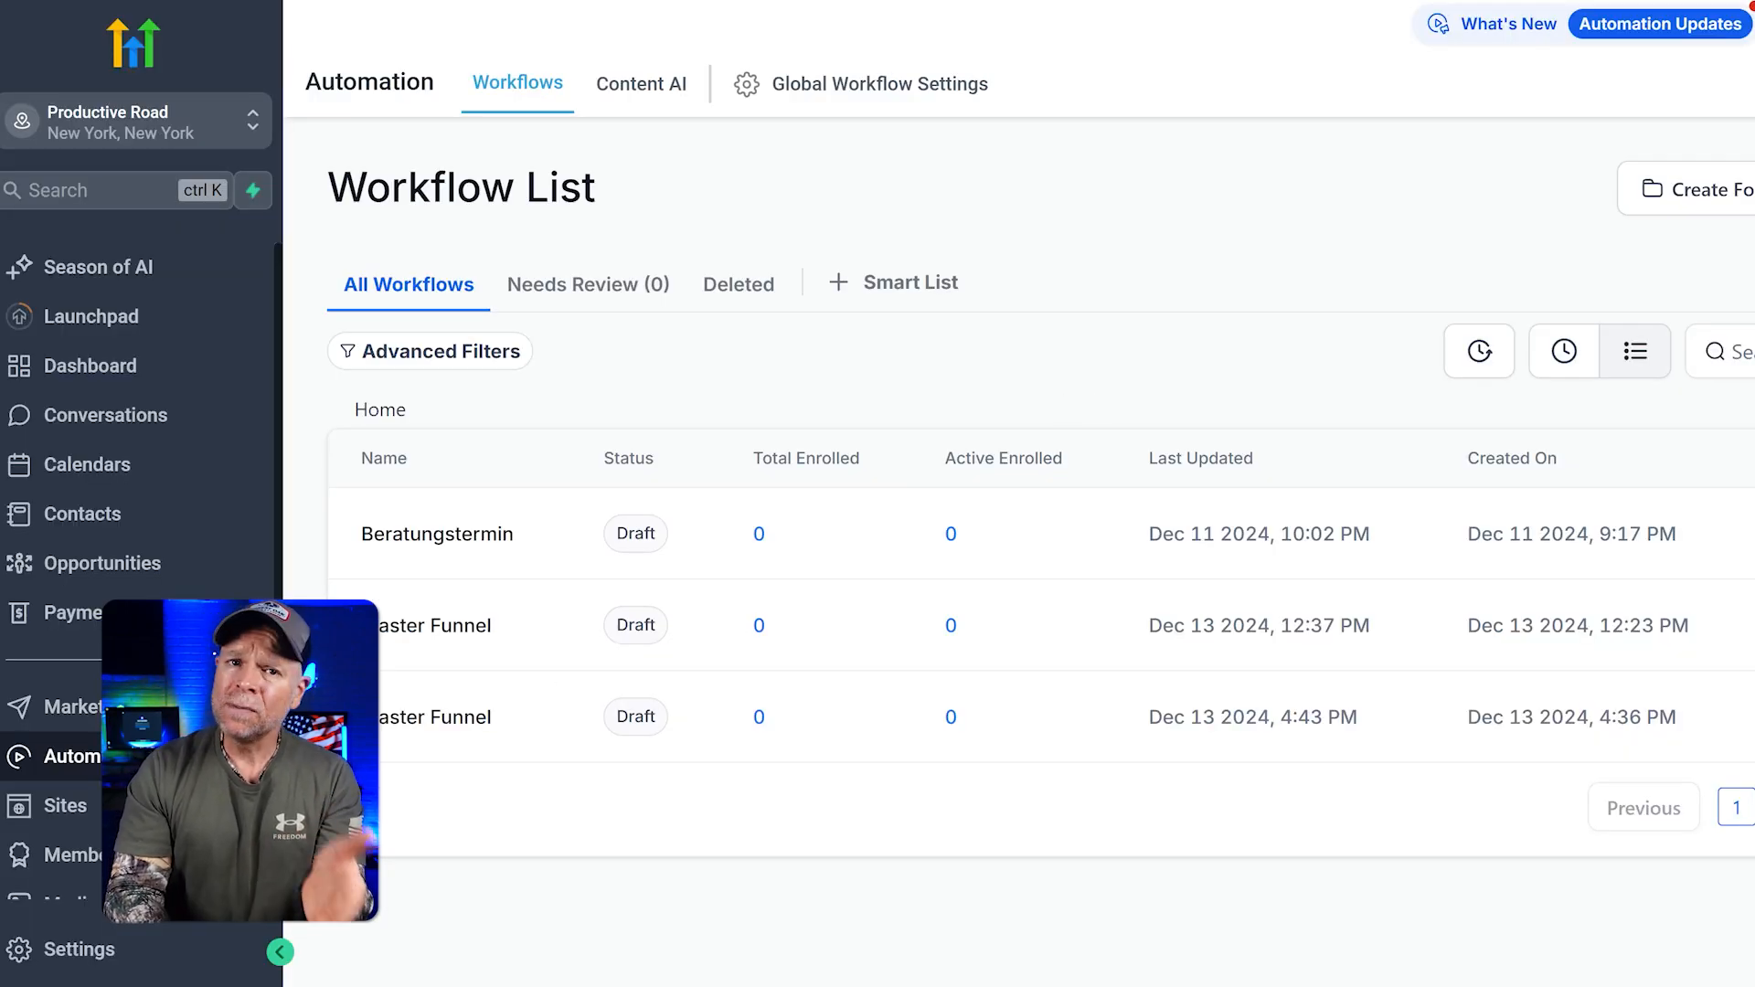
- Go to the marketing email campaigns and clone the "master template" draft campaign
left_click(23, 707)
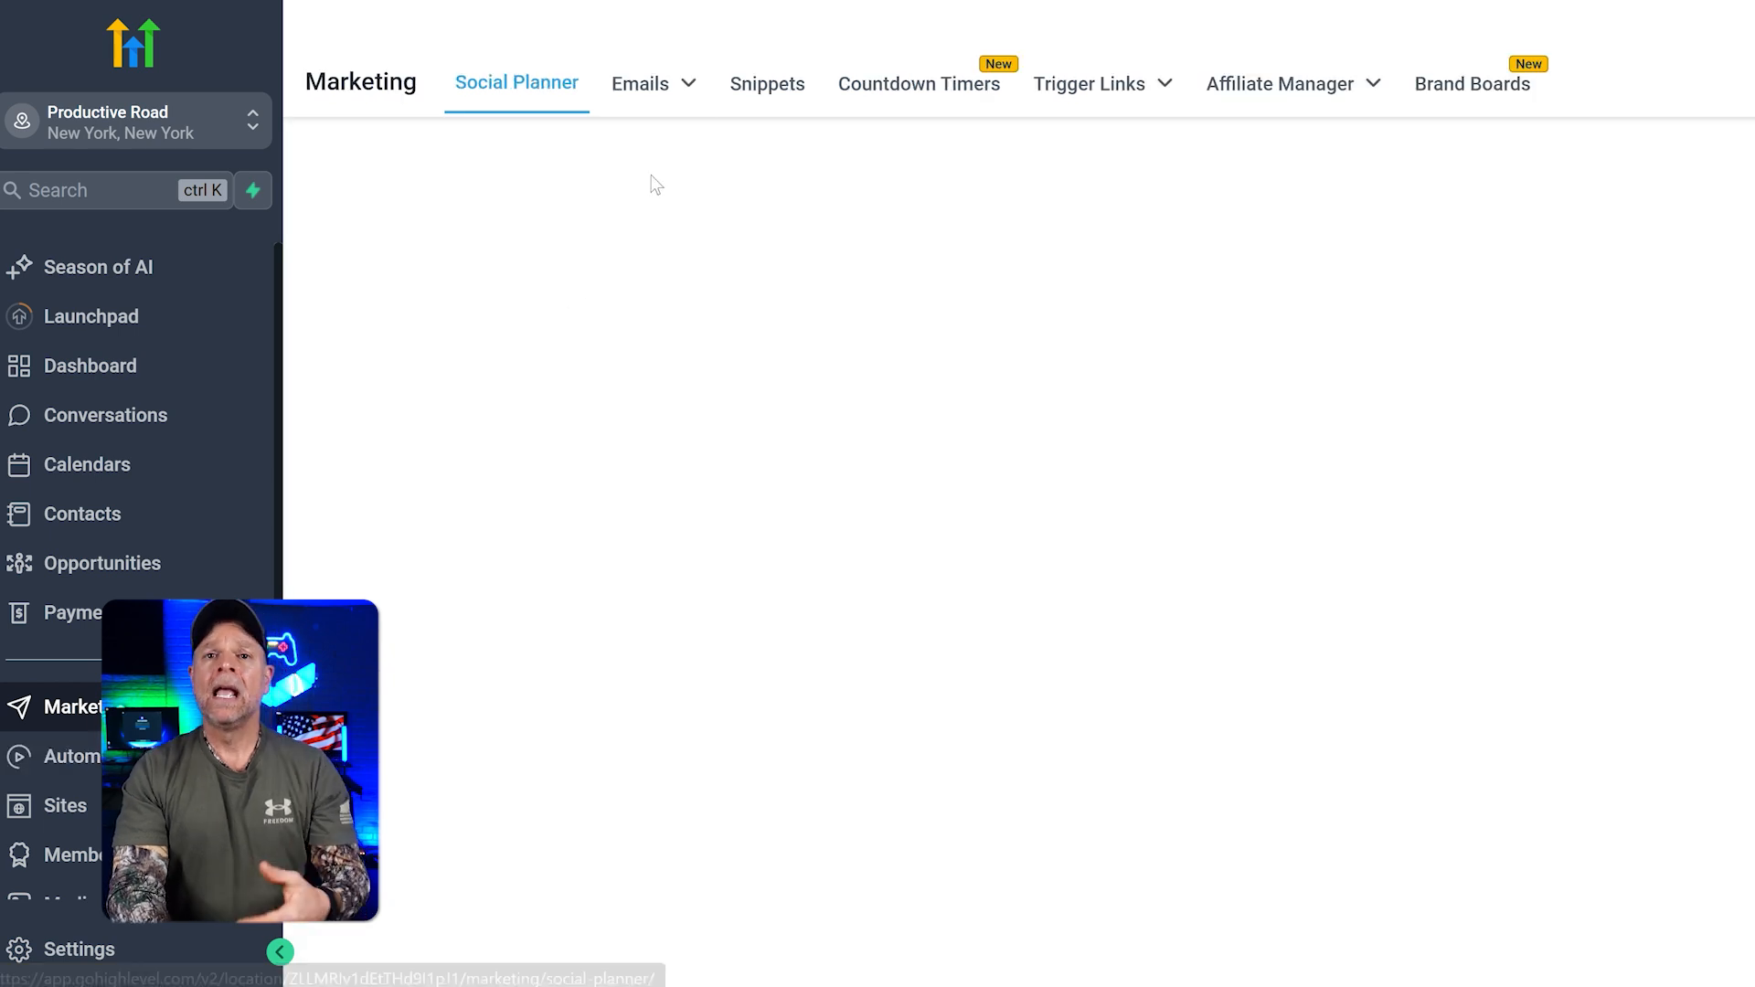
mouse_move(645, 87)
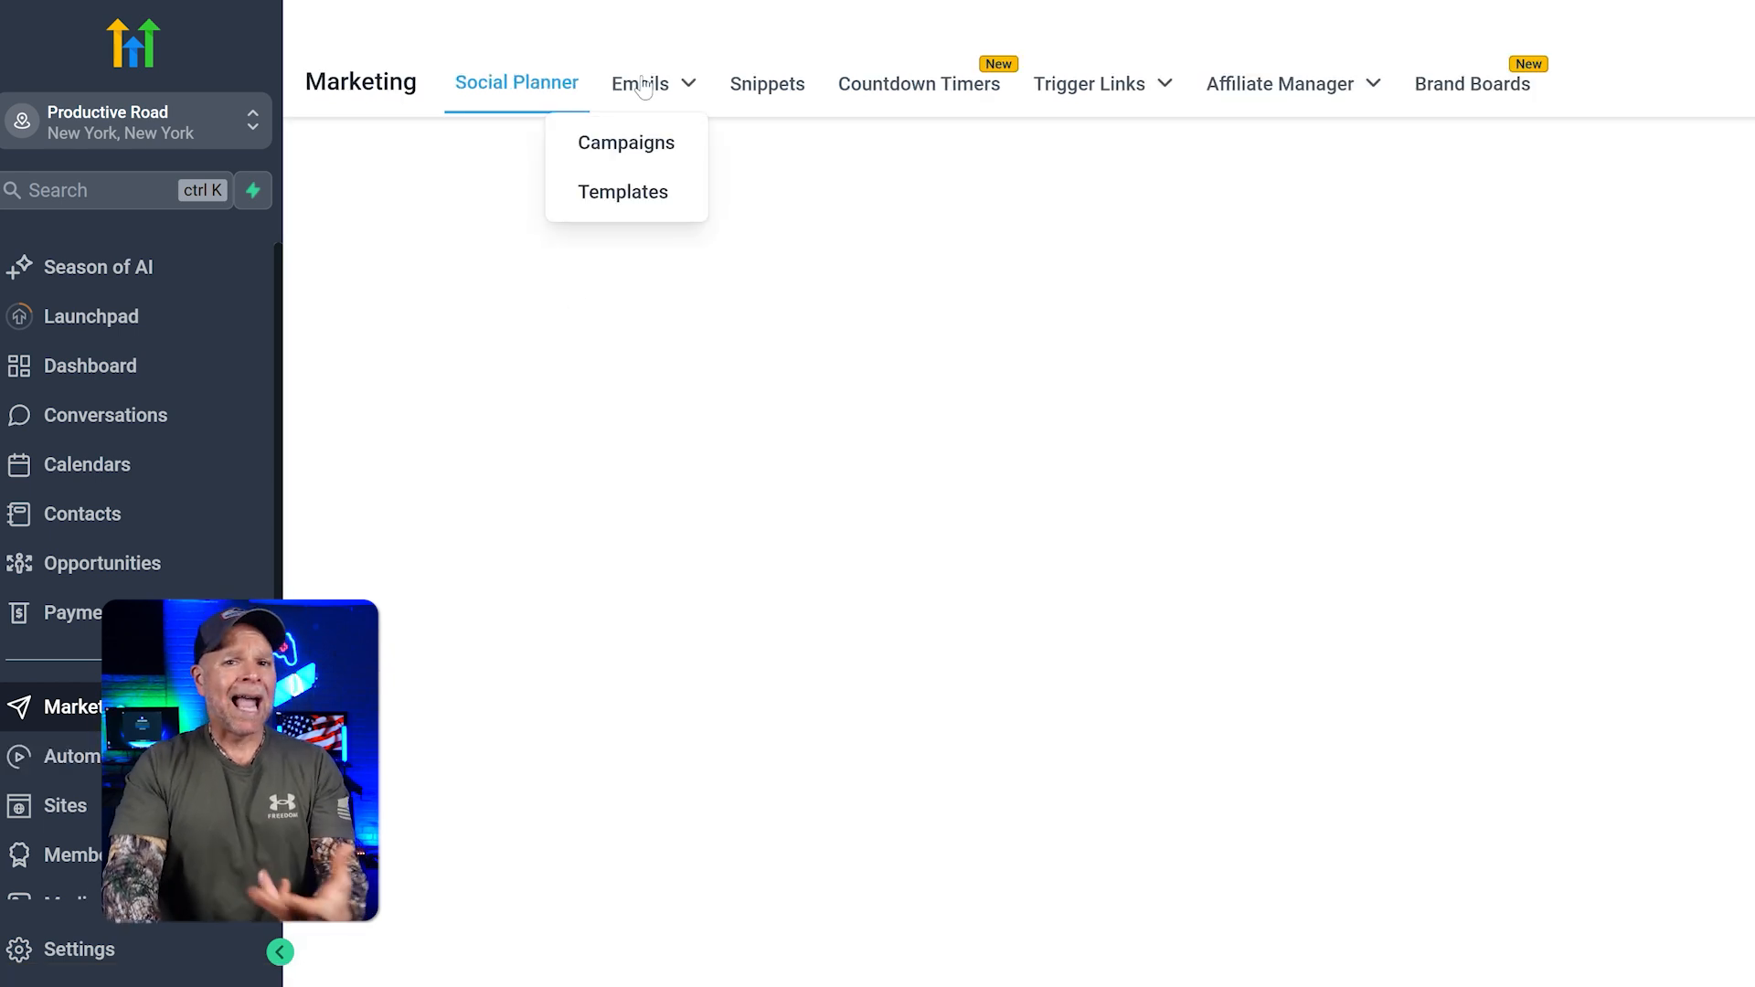
left_click(655, 161)
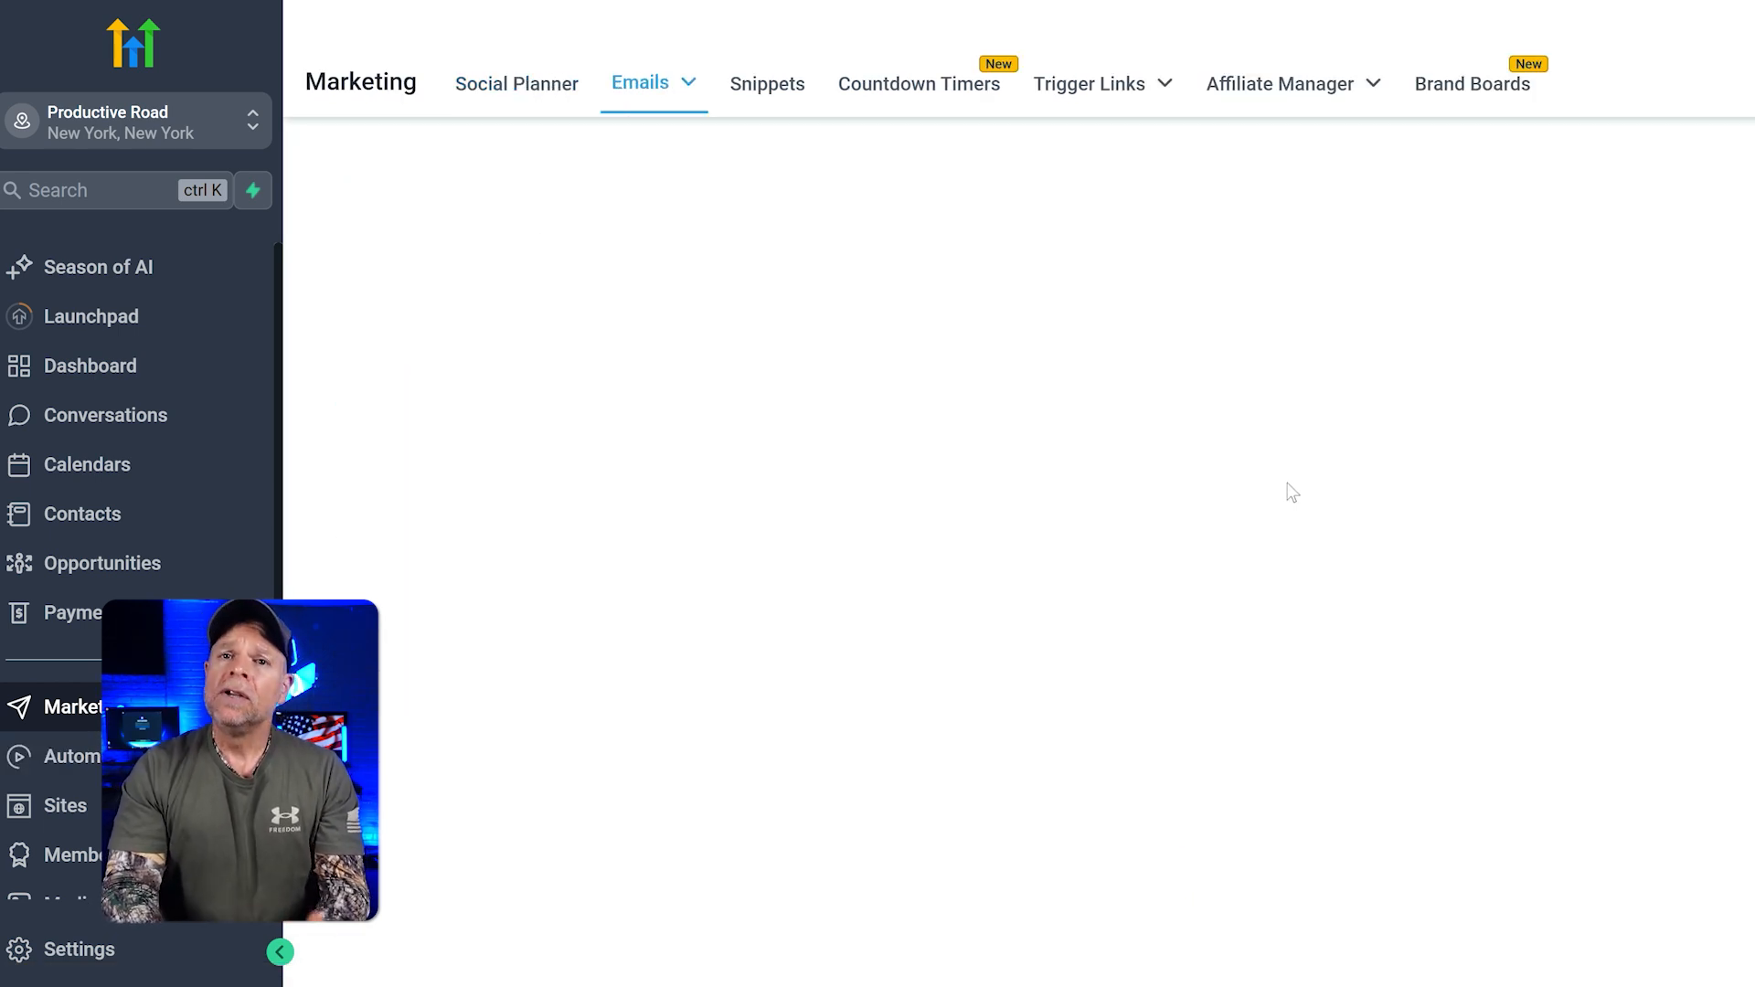
scroll(1053, 505, "down", 1)
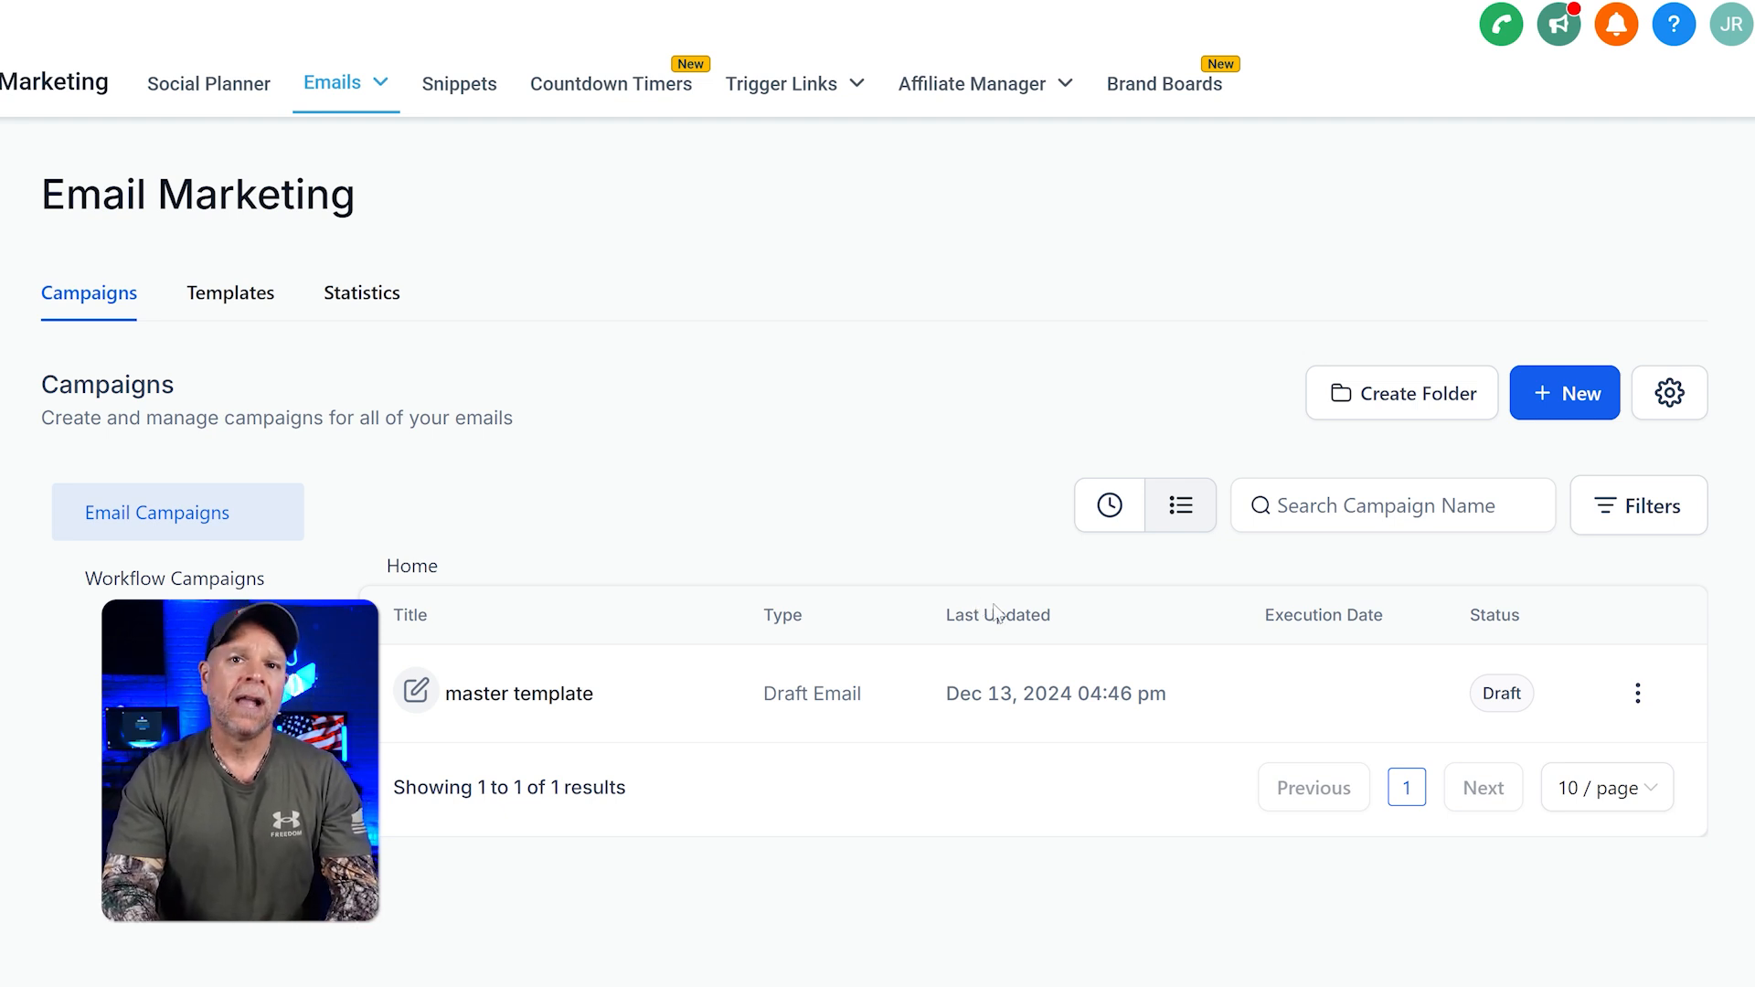
left_click(1640, 696)
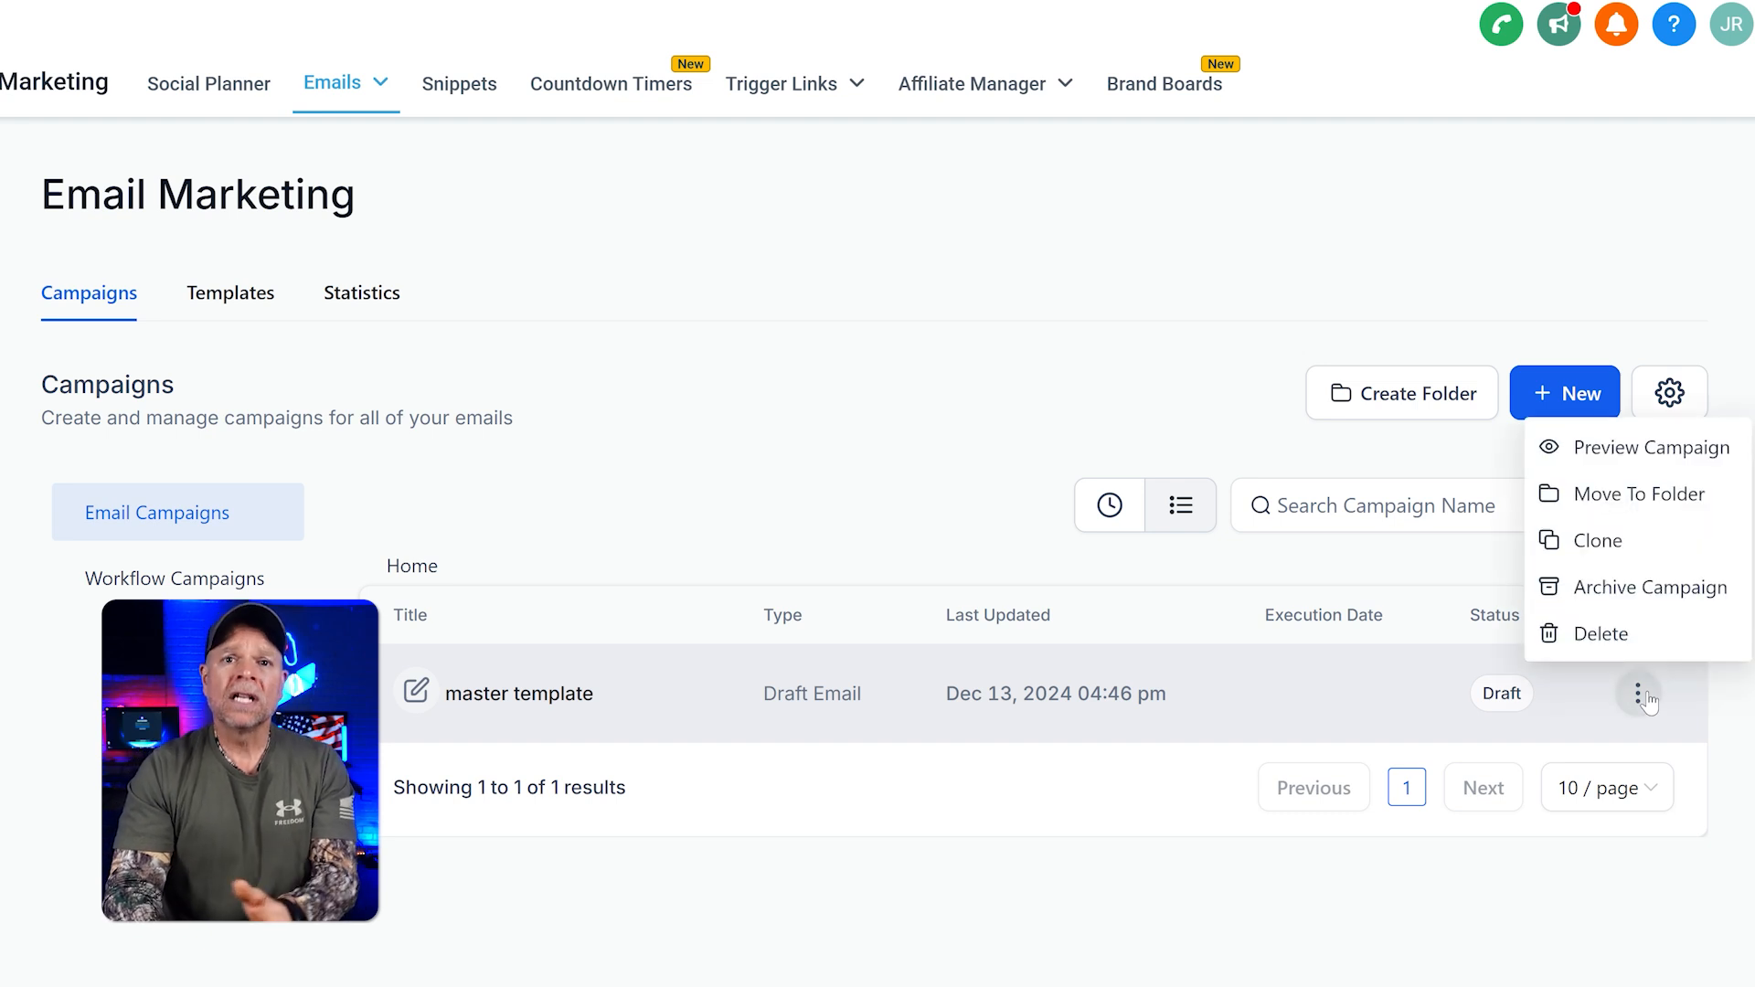
left_click(1640, 547)
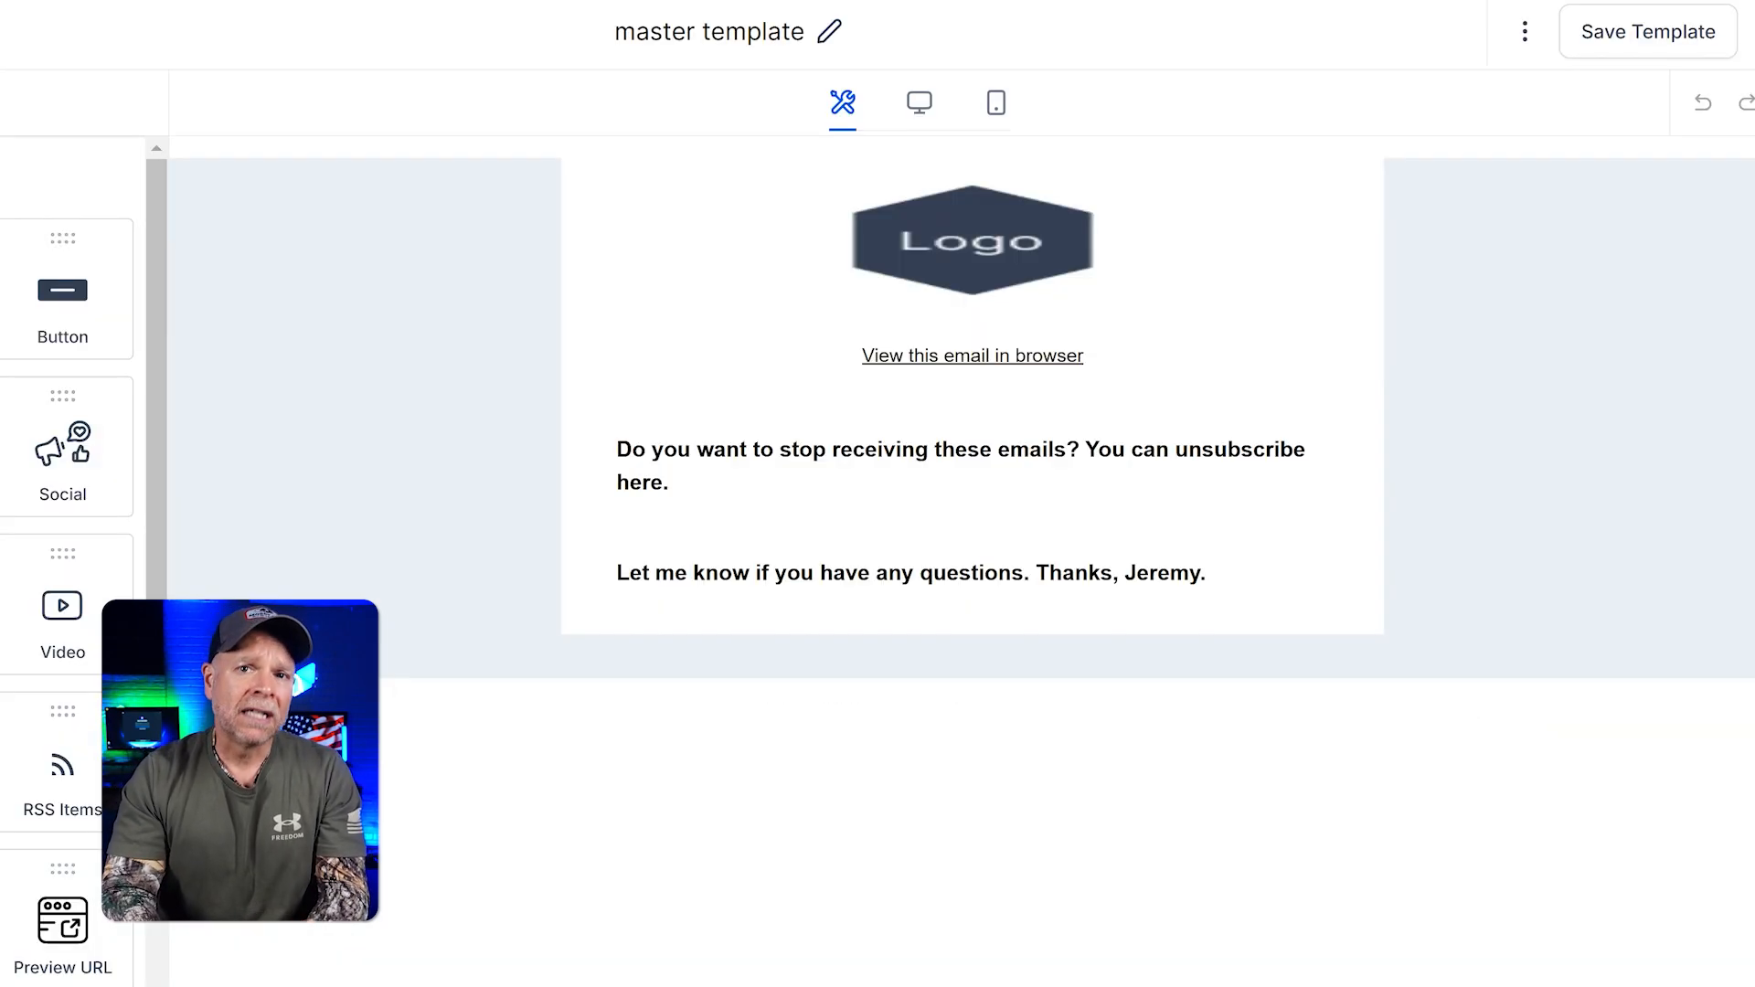
- Delete the "View this email in browser" text from the master template and save the template
left_click(973, 356)
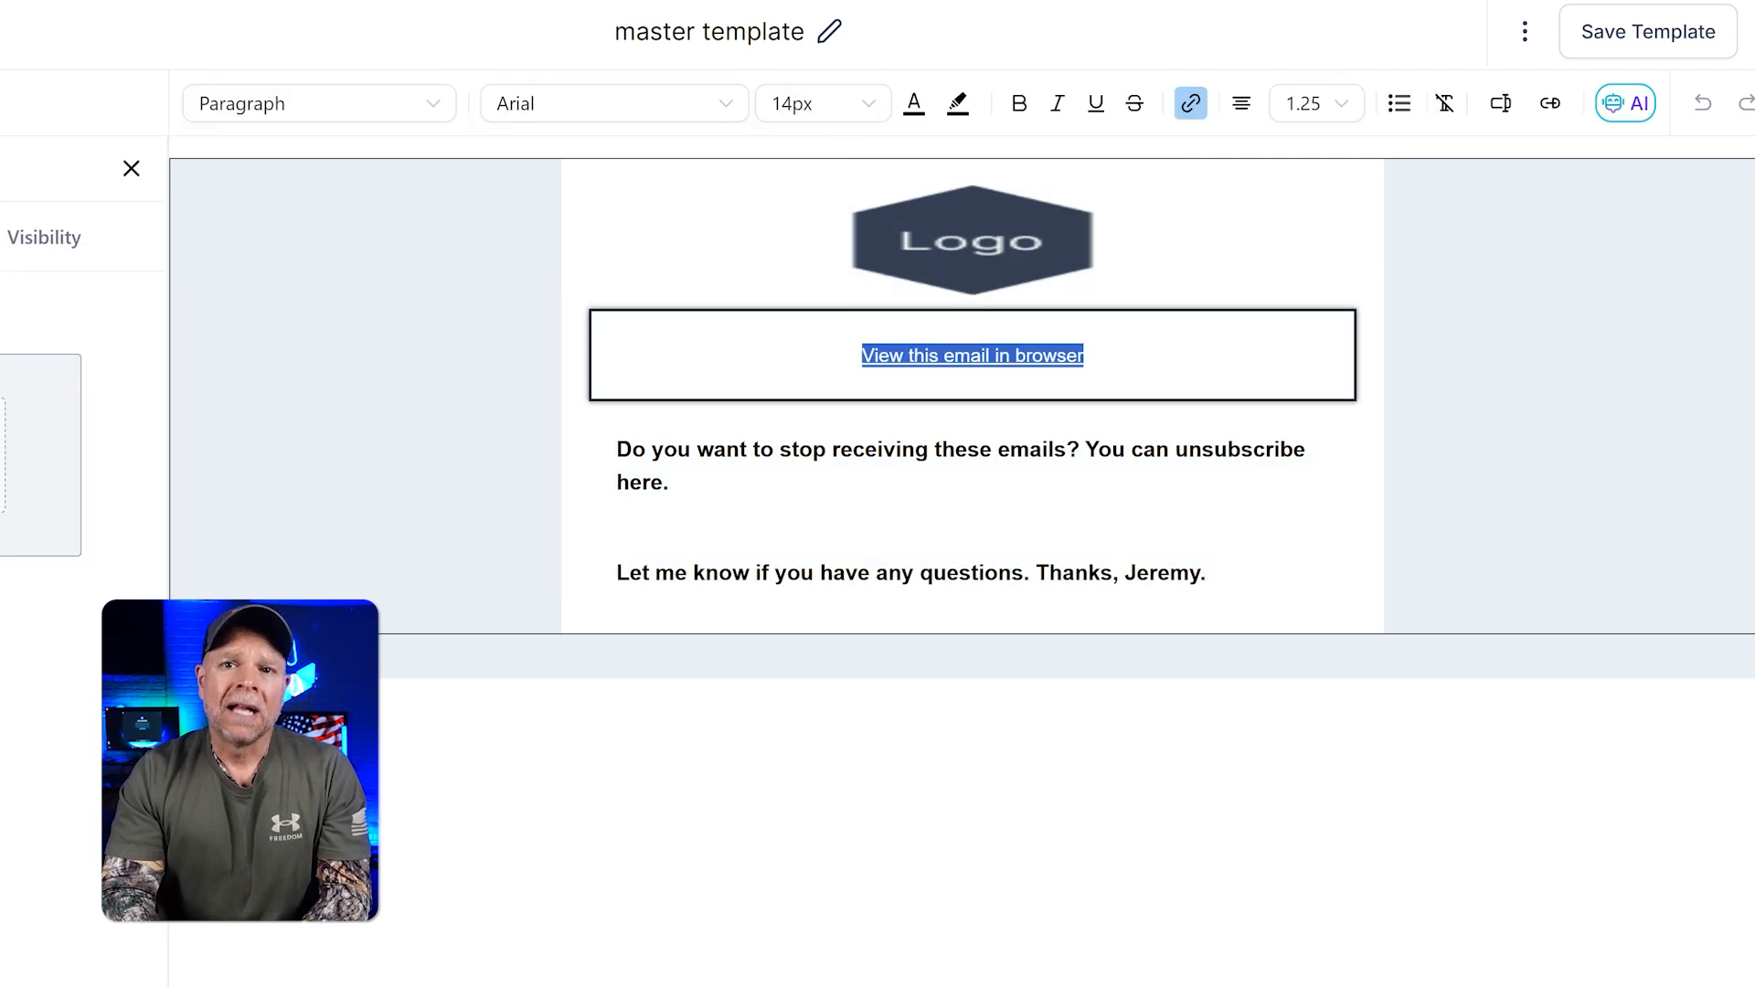
key("BackSpace")
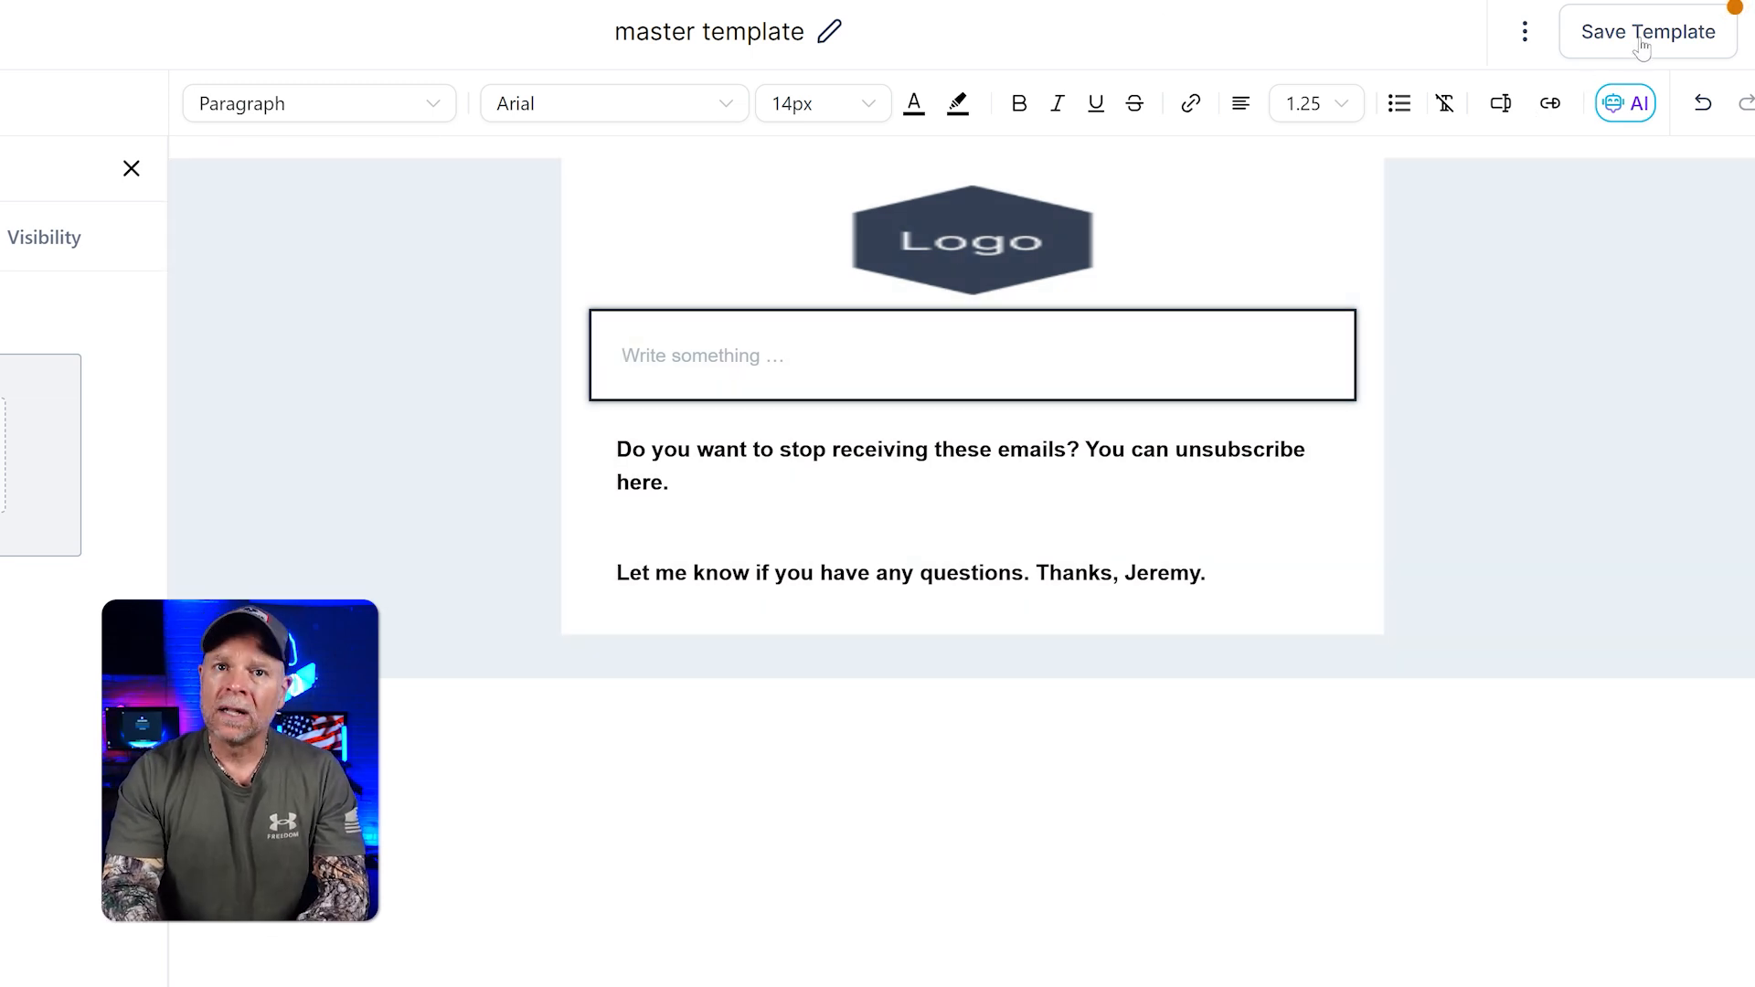
left_click(1643, 44)
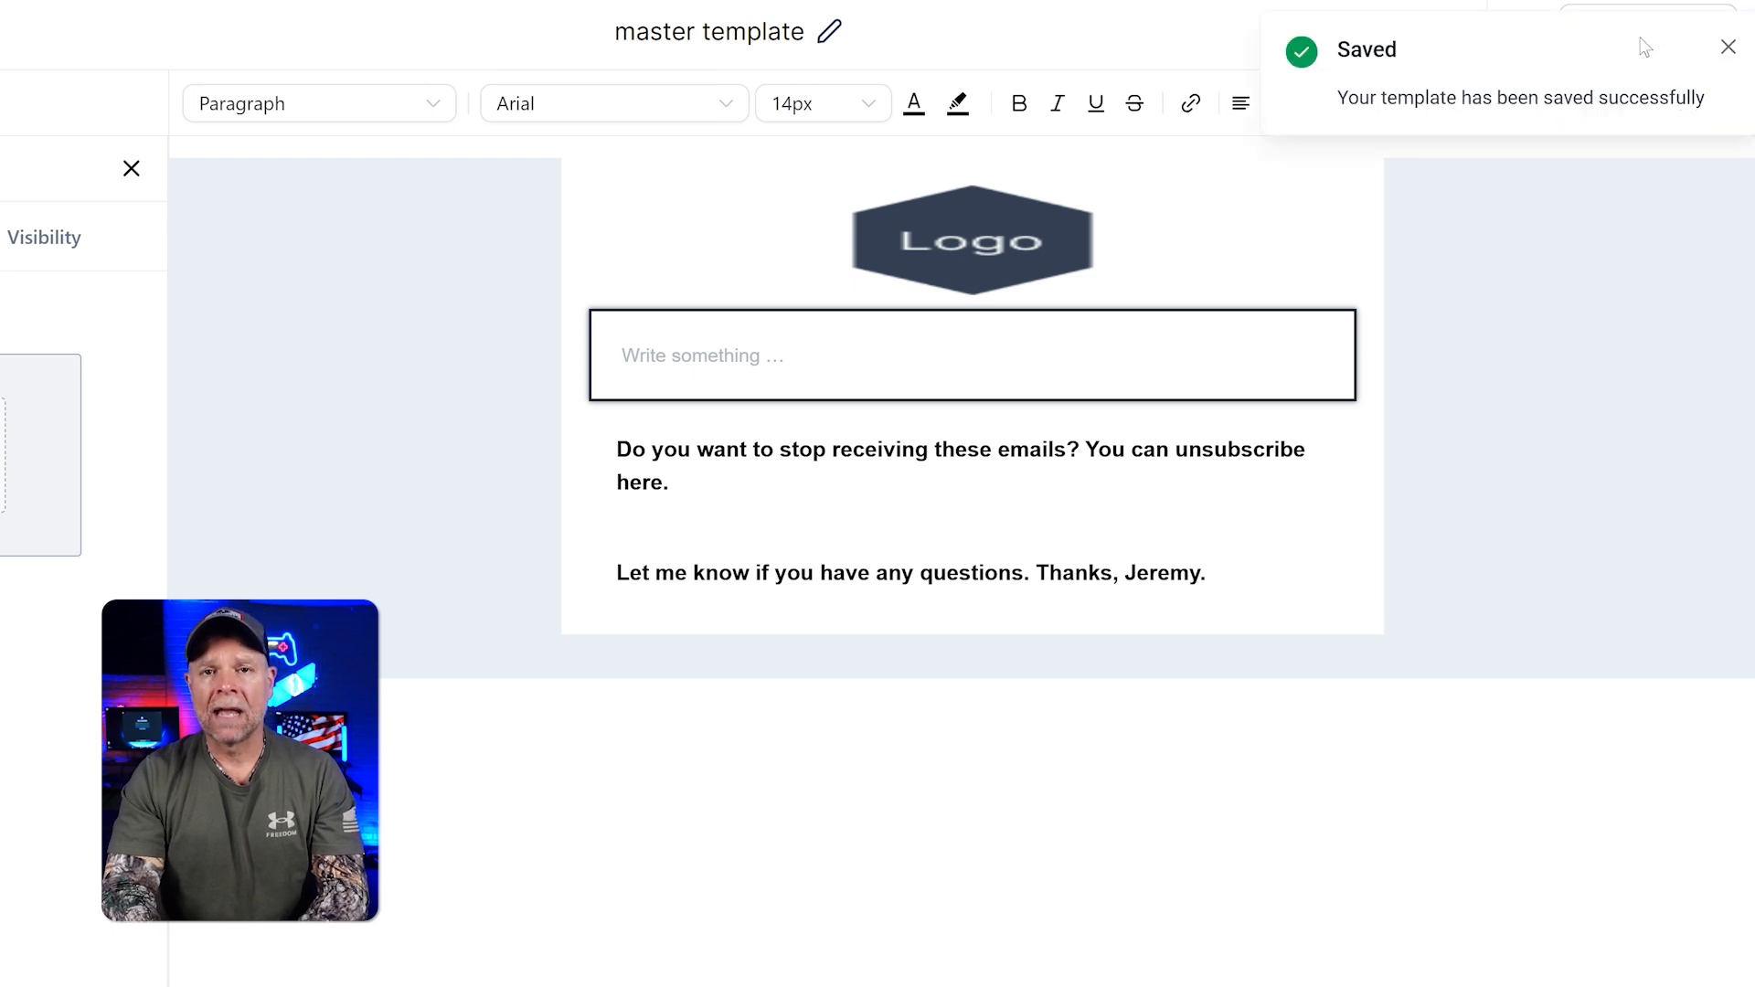
left_click(1728, 47)
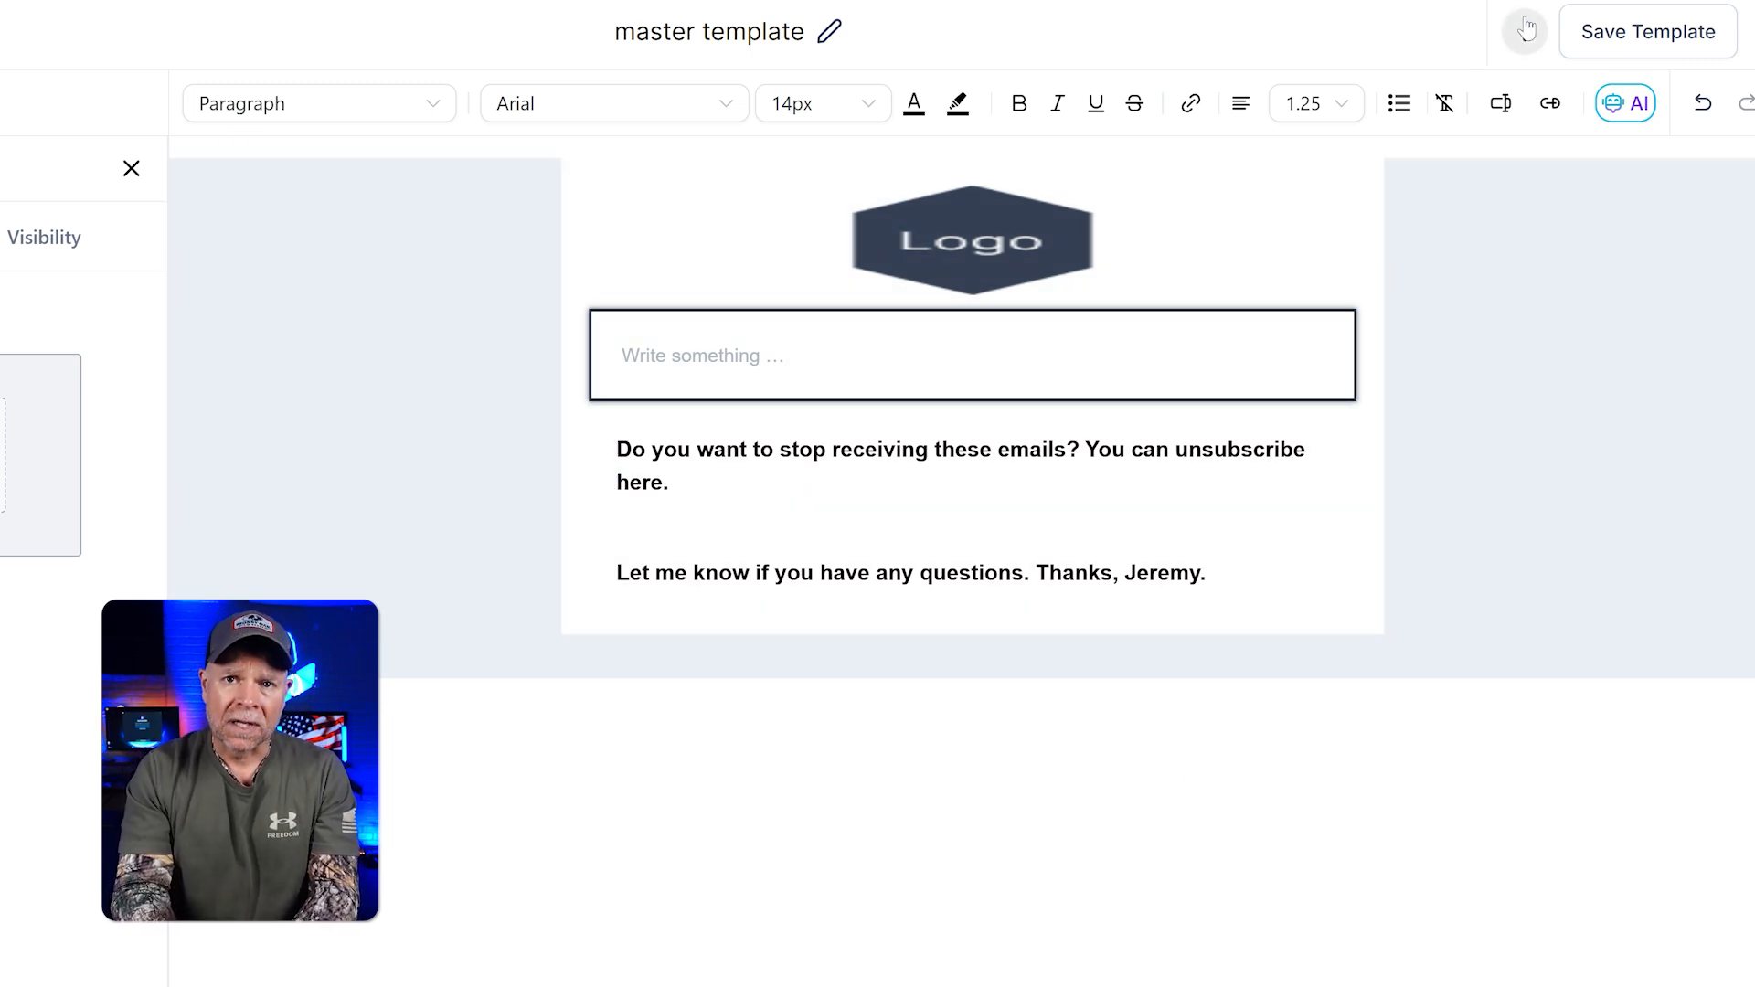
- Set up a test email of the master template, filling in the from address, the sender's name and the recipient's email address
left_click(1525, 30)
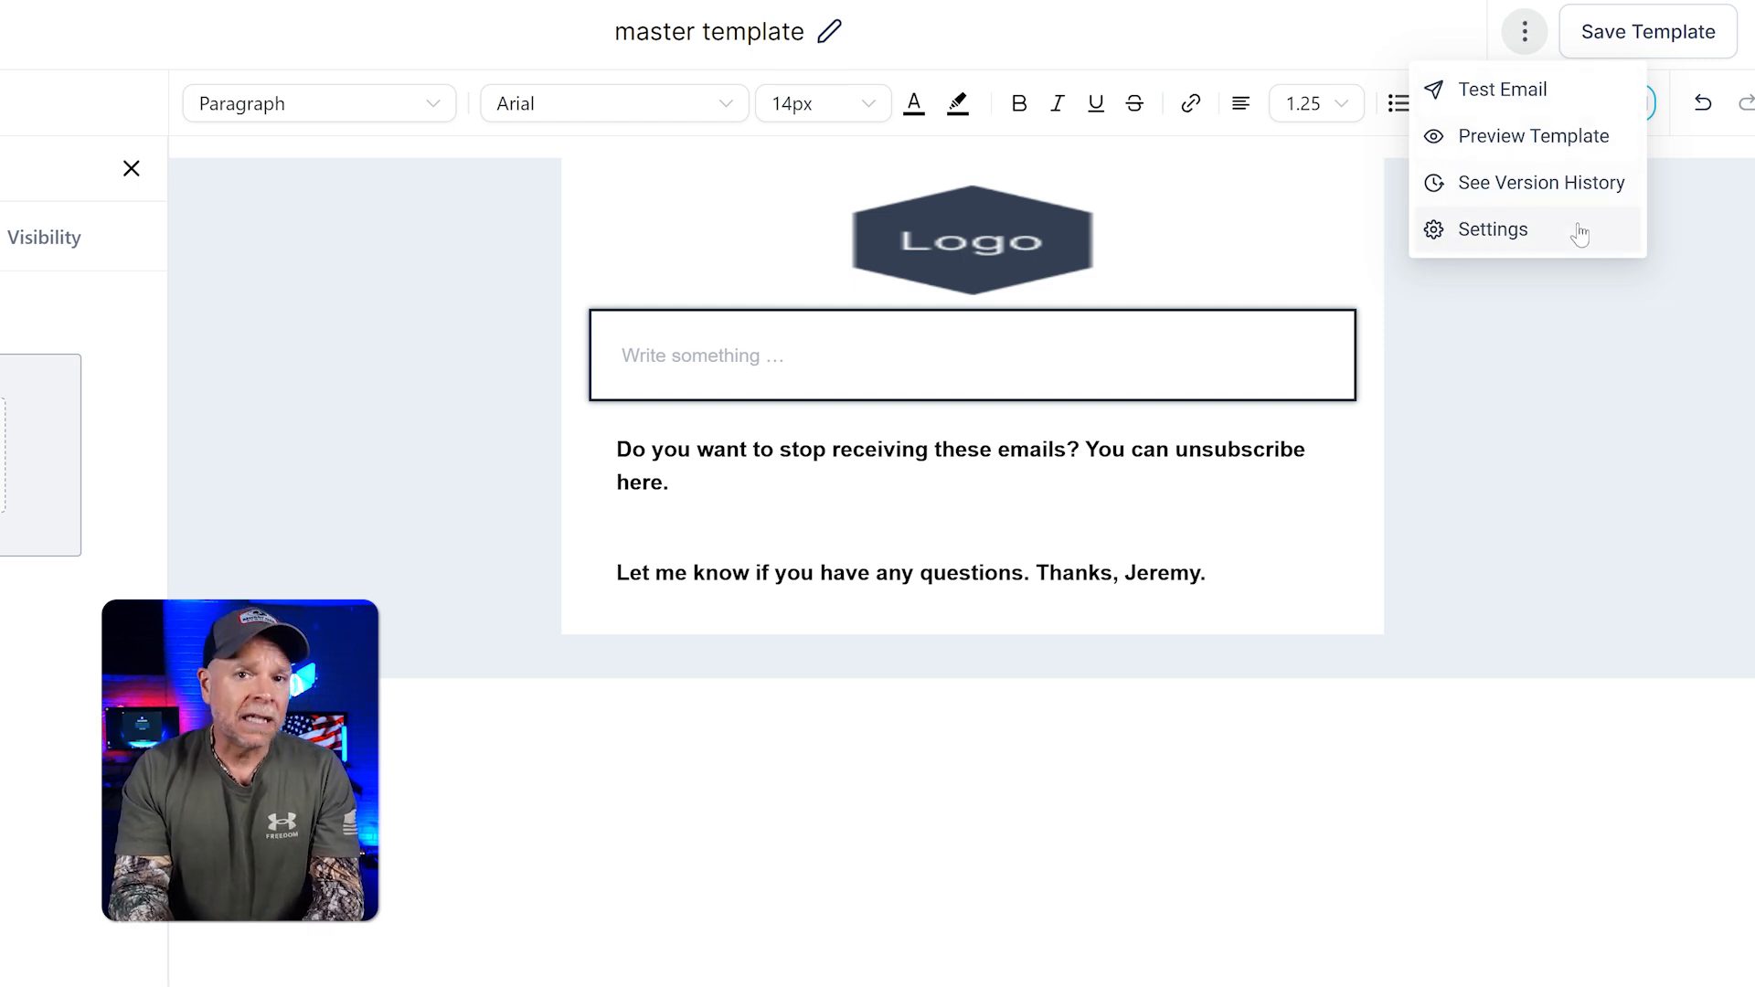
left_click(1587, 94)
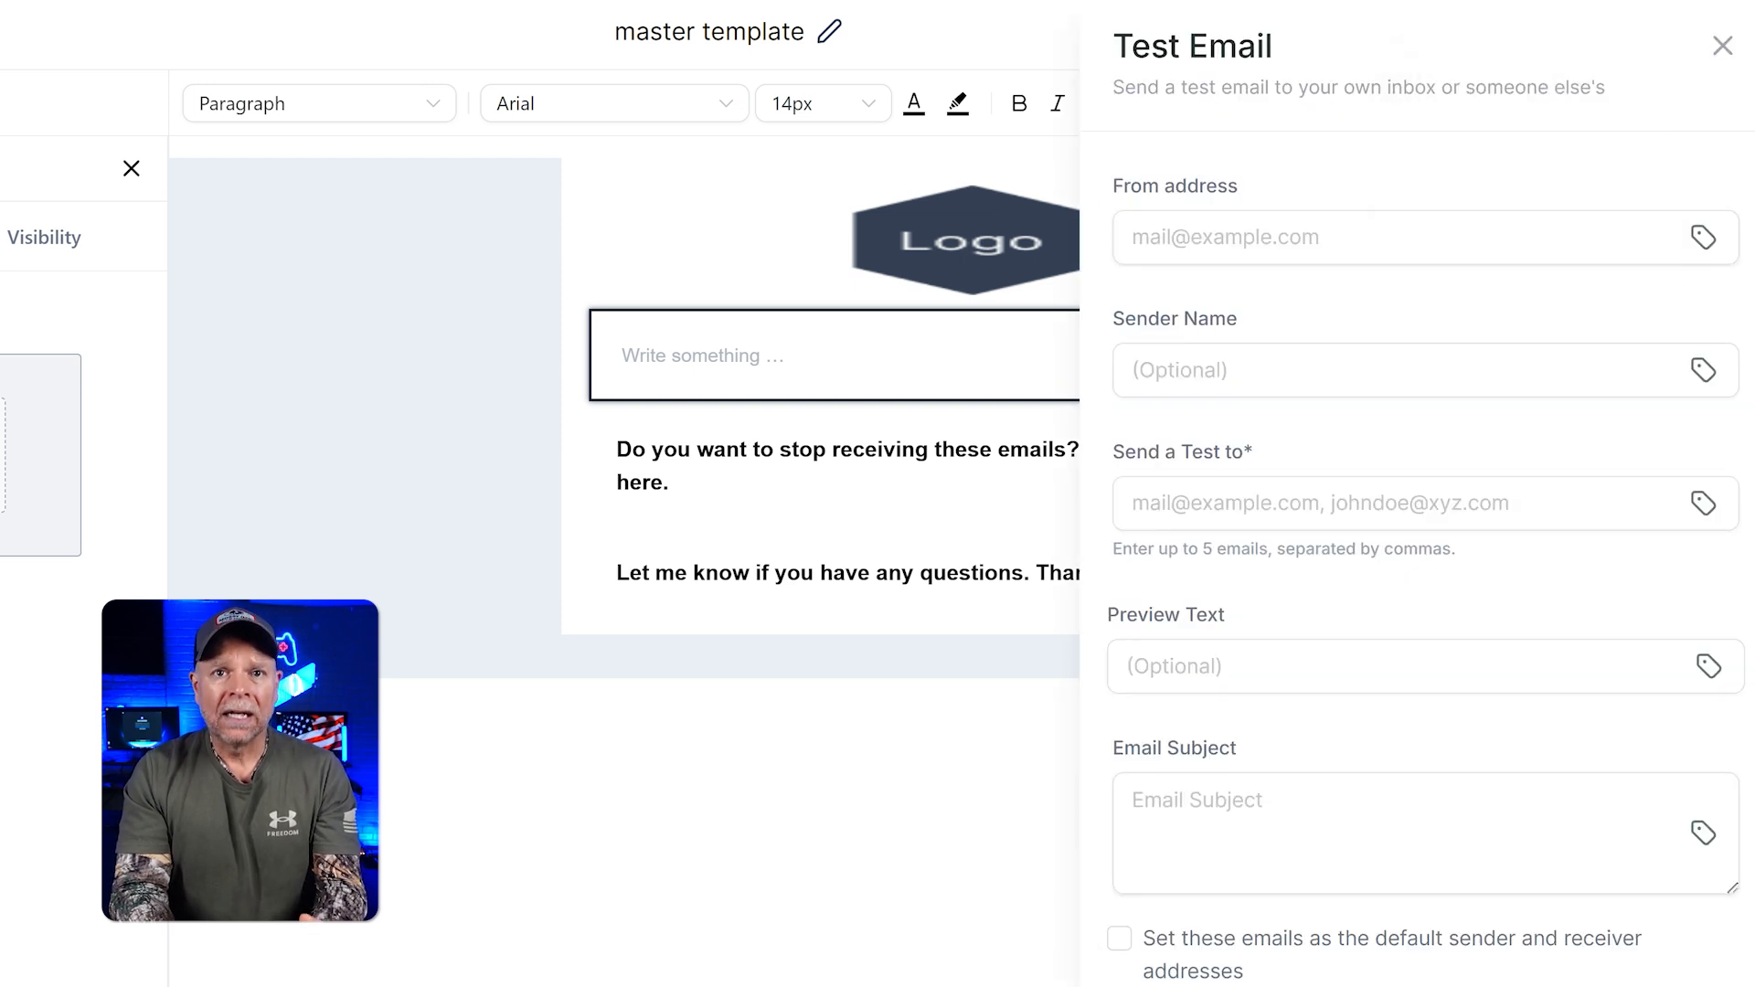
left_click(1309, 237)
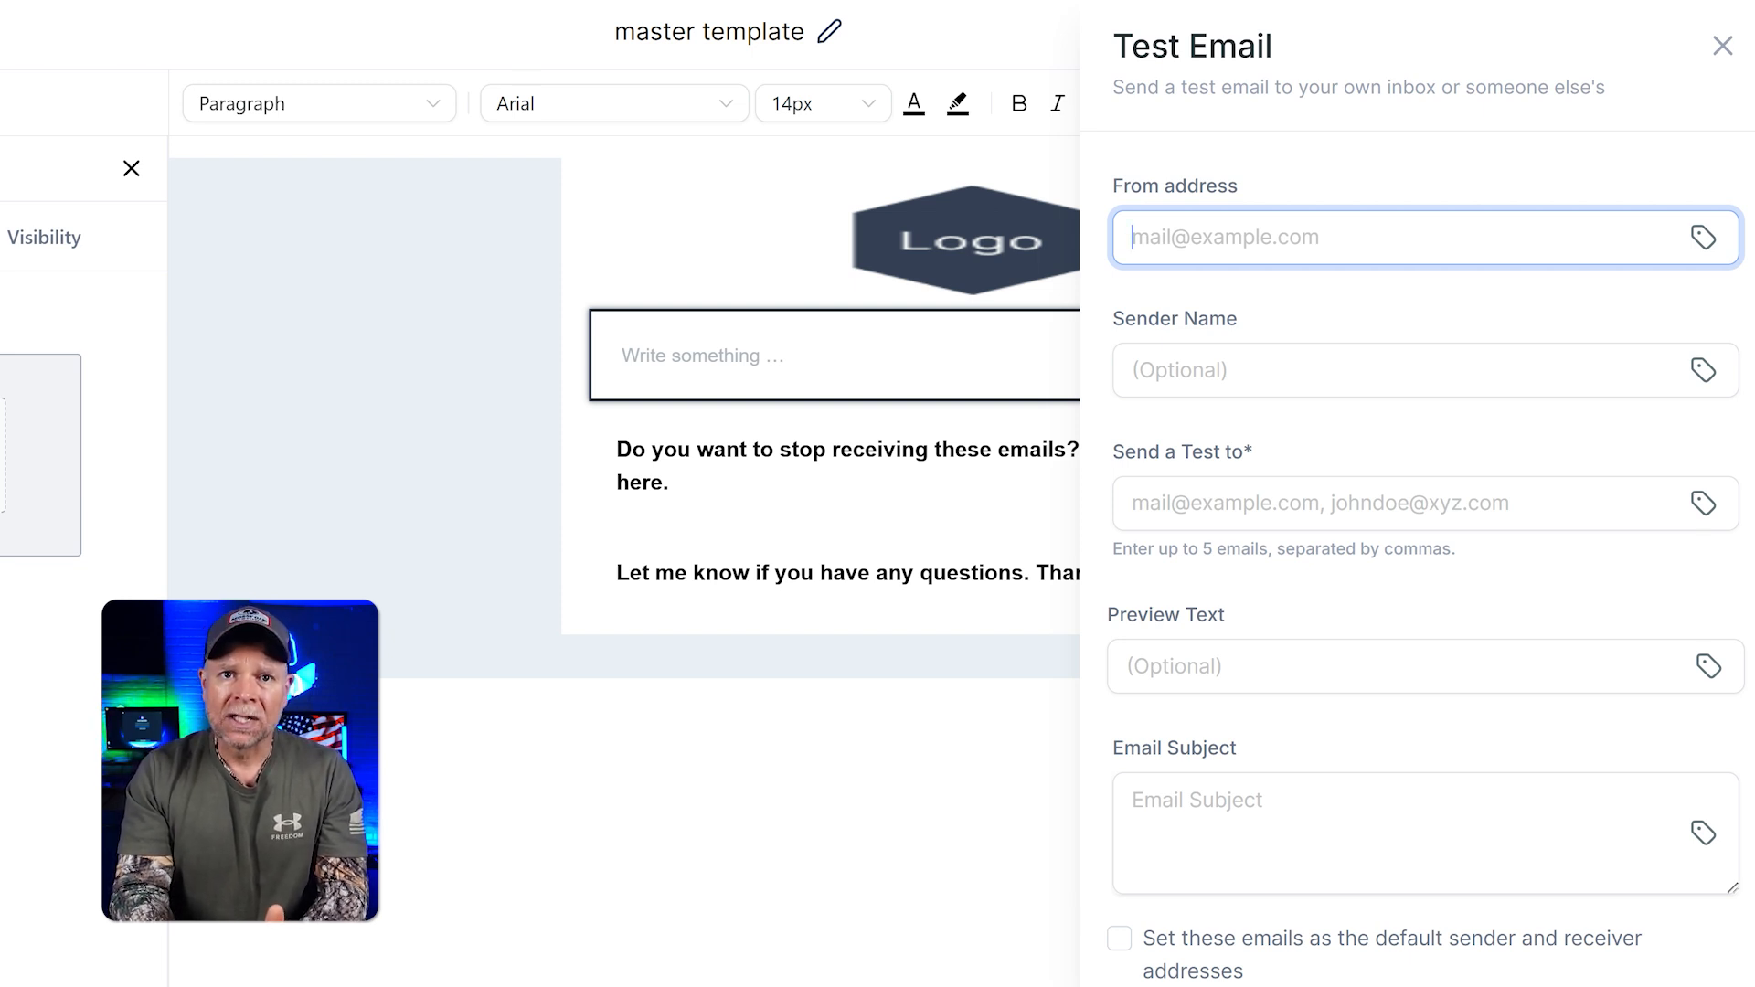
key("ctrl+v")
left_click(1246, 348)
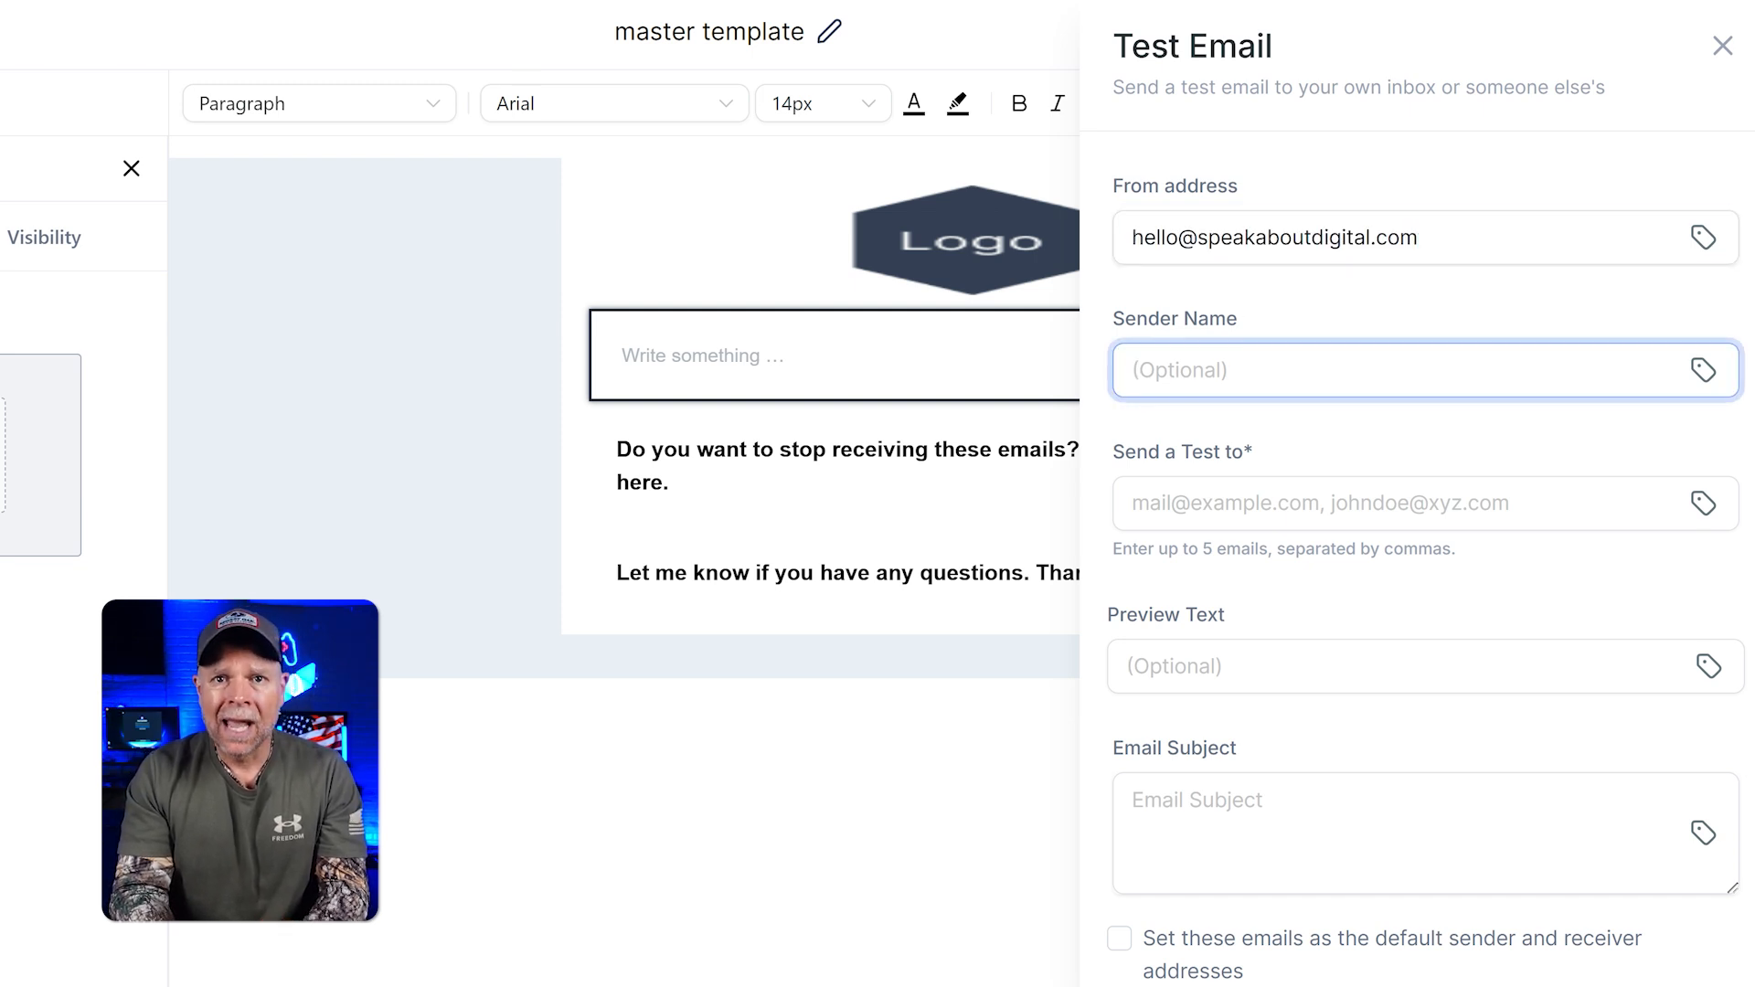
type("jeremy")
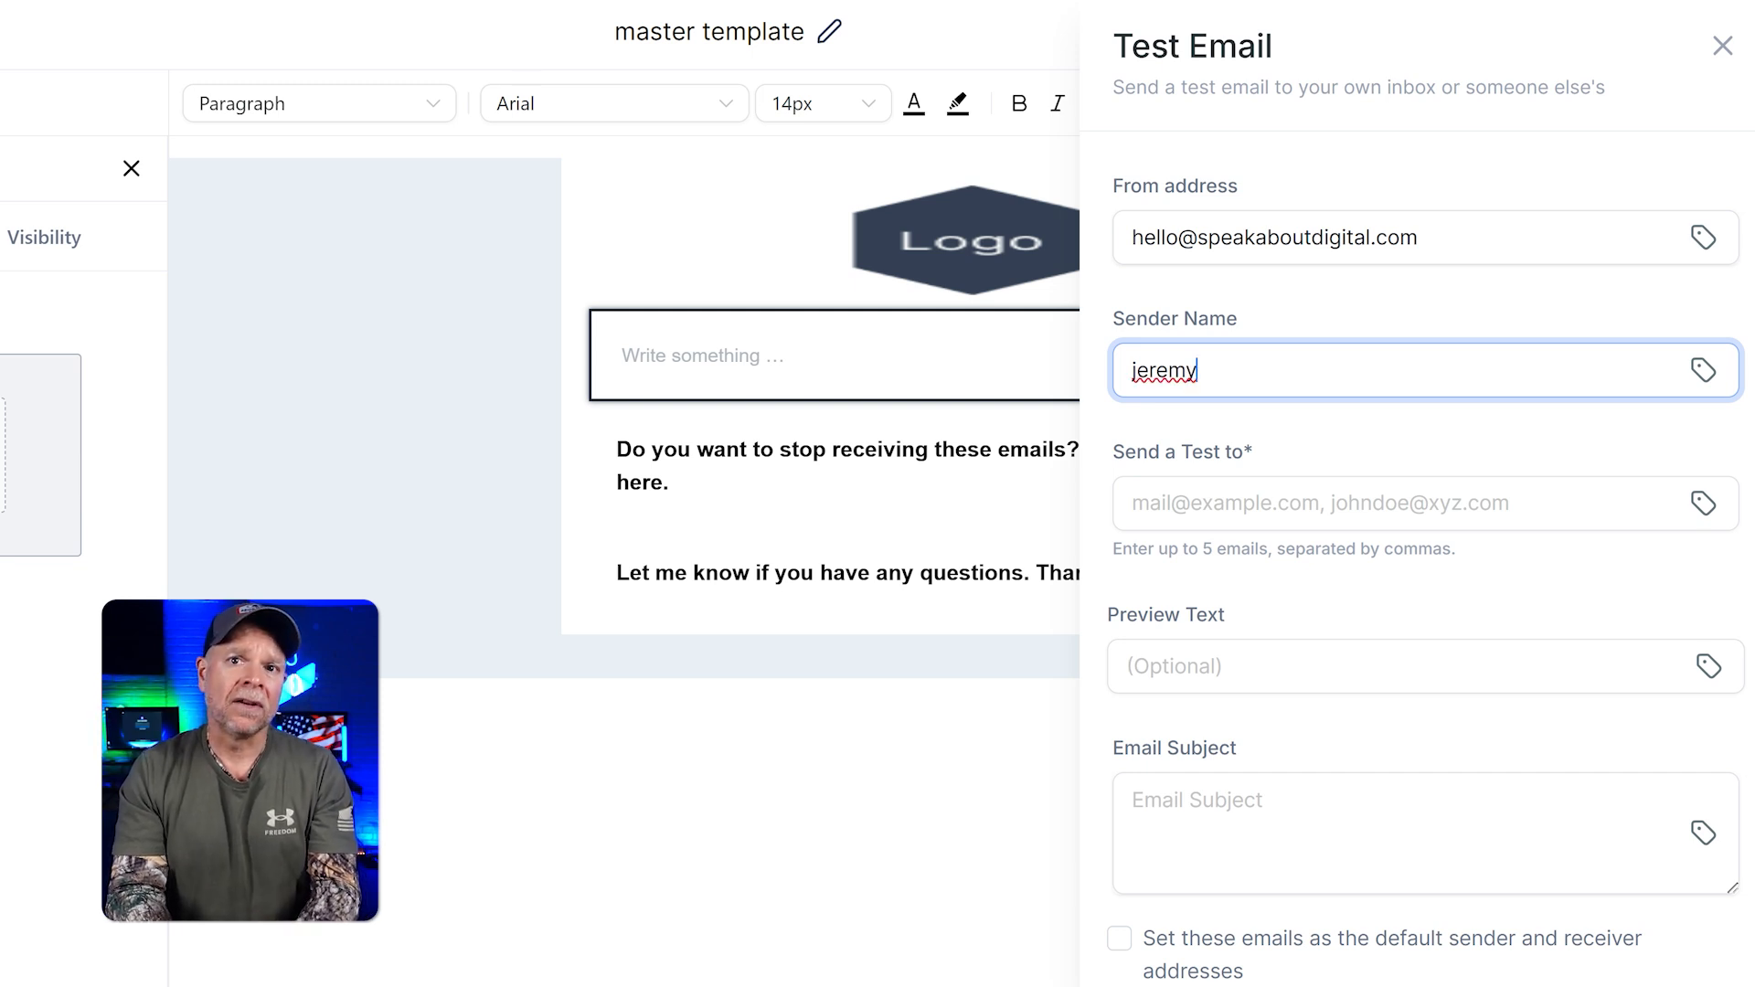
left_click(1278, 498)
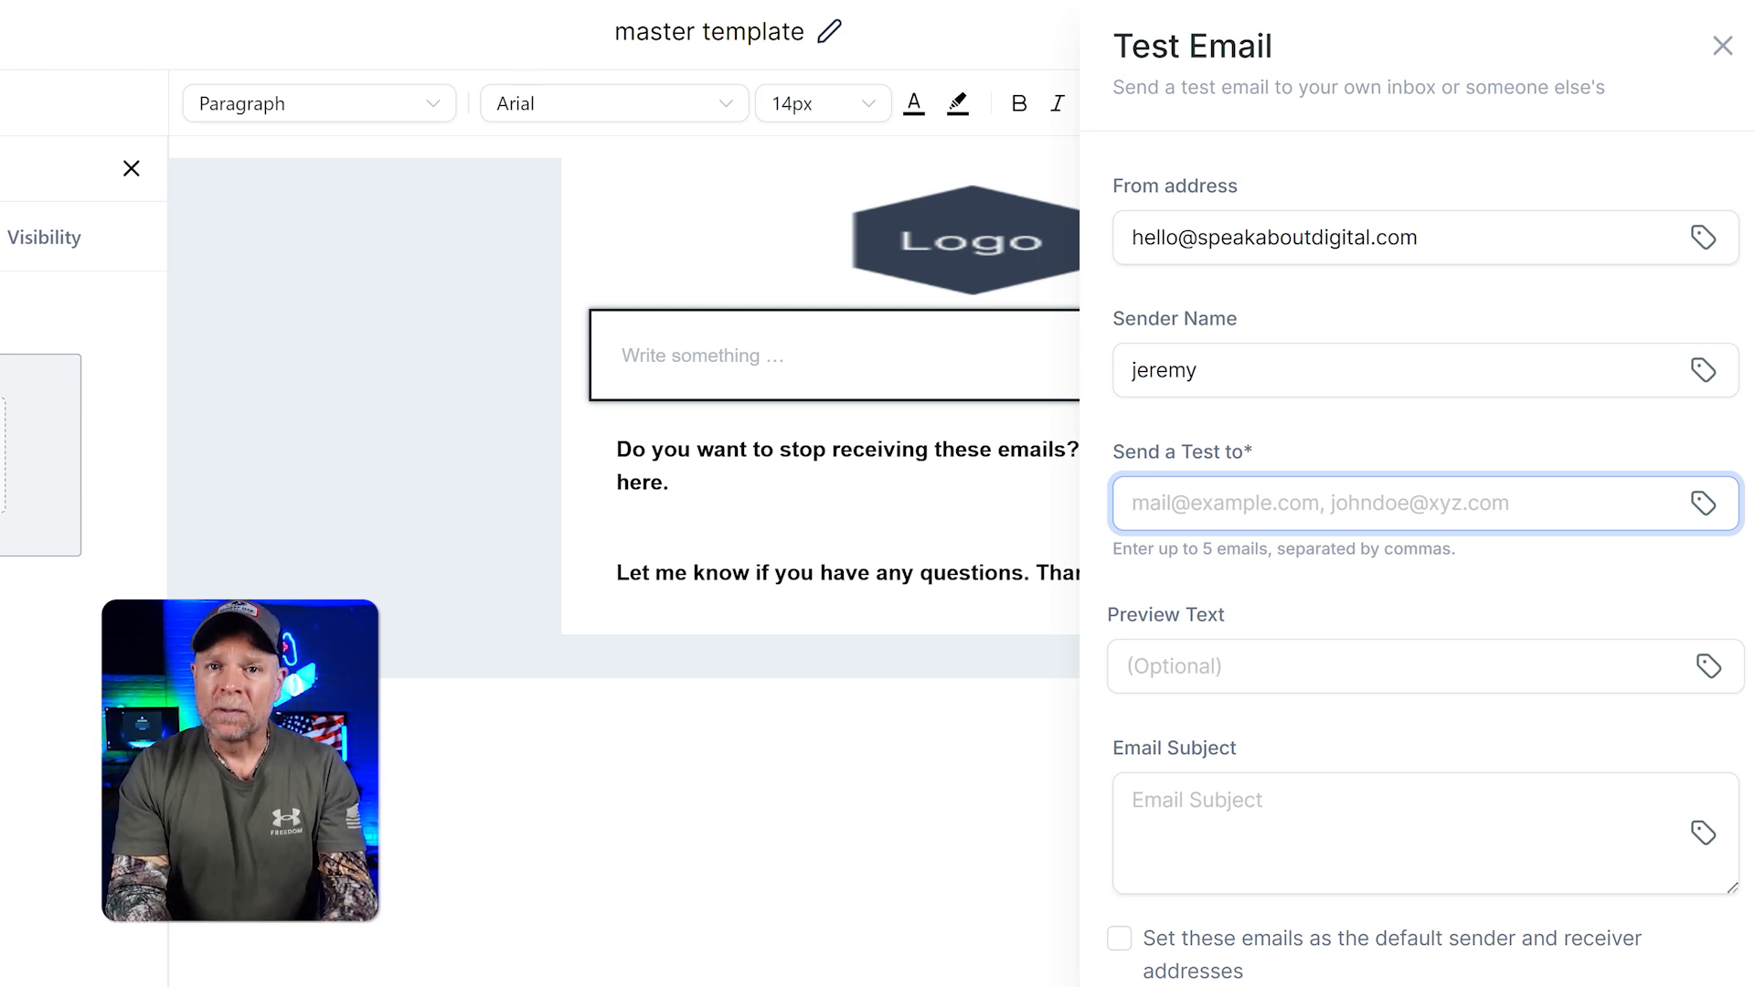
key("ctrl+v")
scroll(1426, 548, "down", 2)
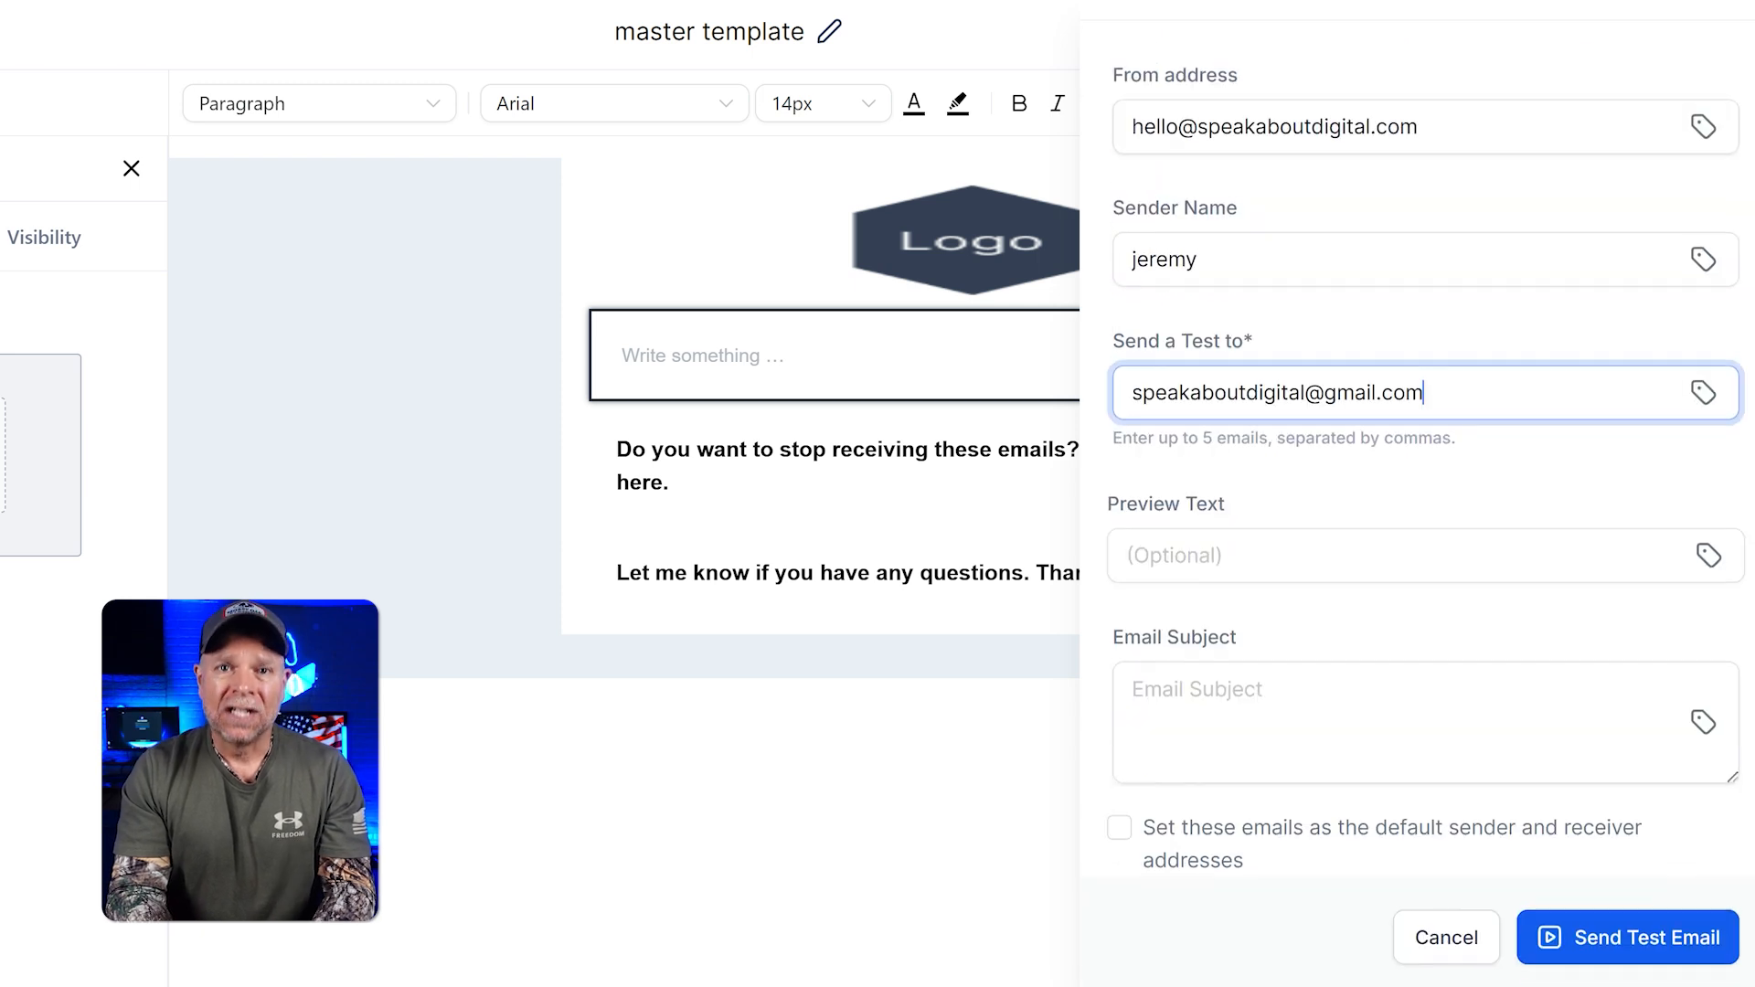
- Leave the test email's preview text empty and enter the subject "You won't believe what happened next"
left_click(1308, 504)
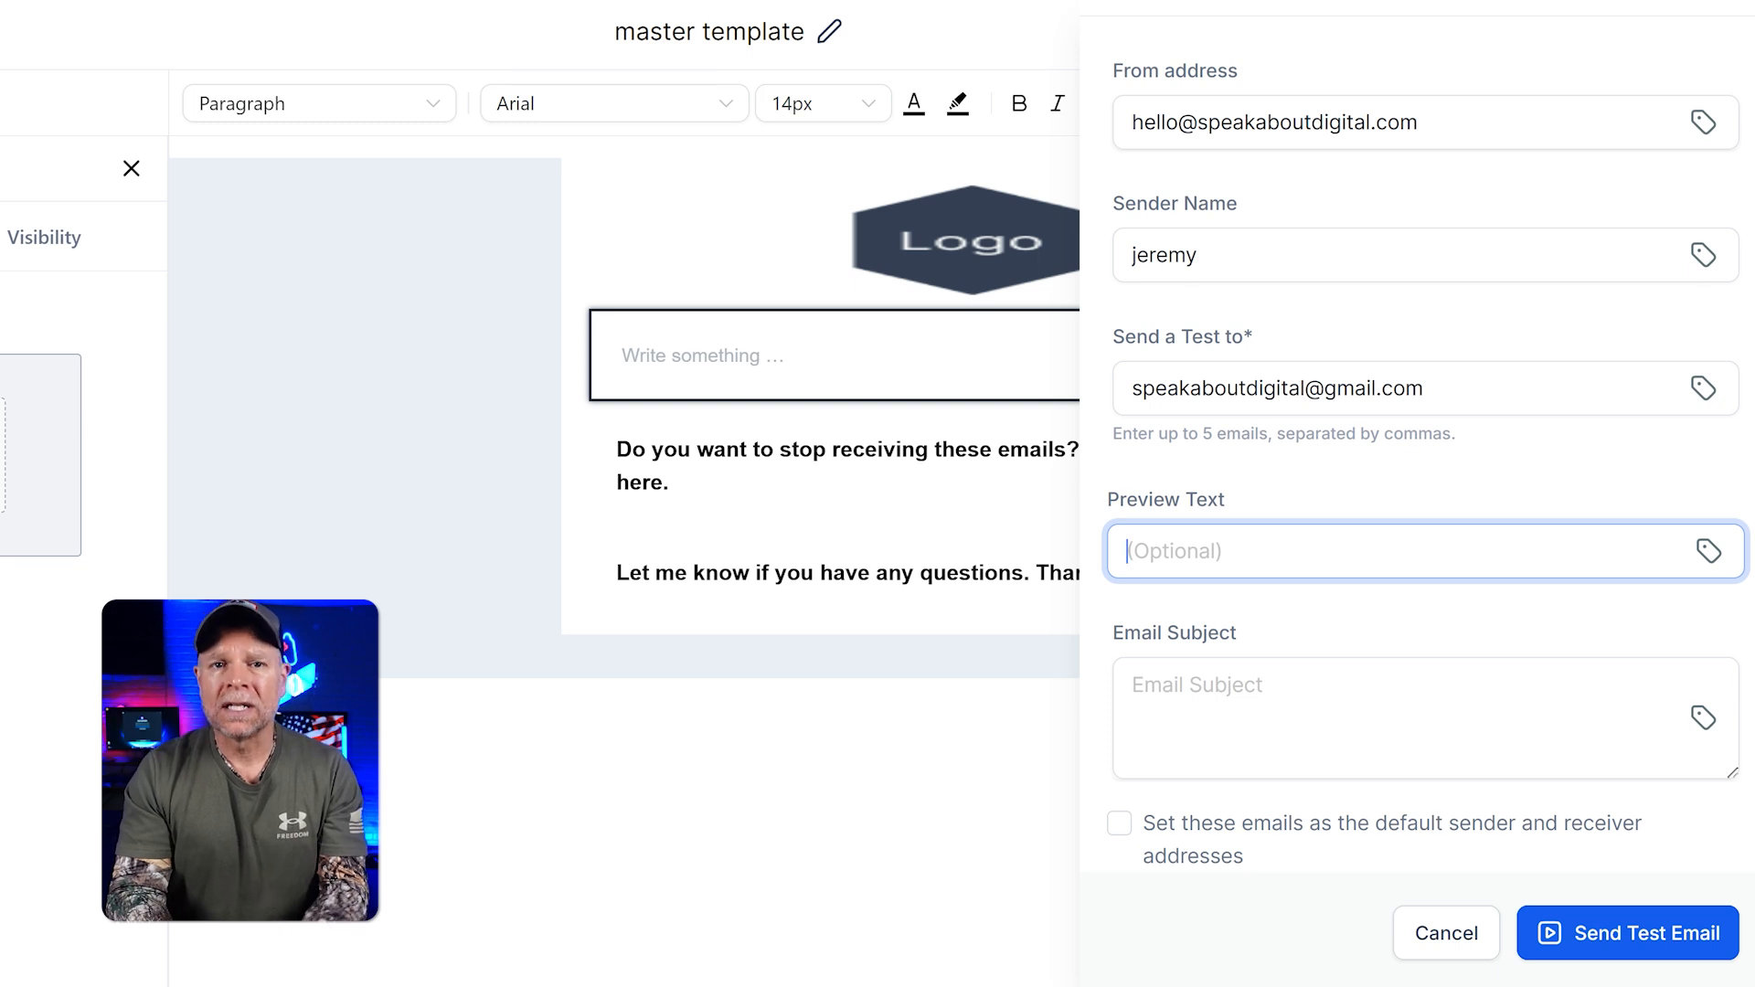
left_click(1300, 342)
left_click(1245, 498)
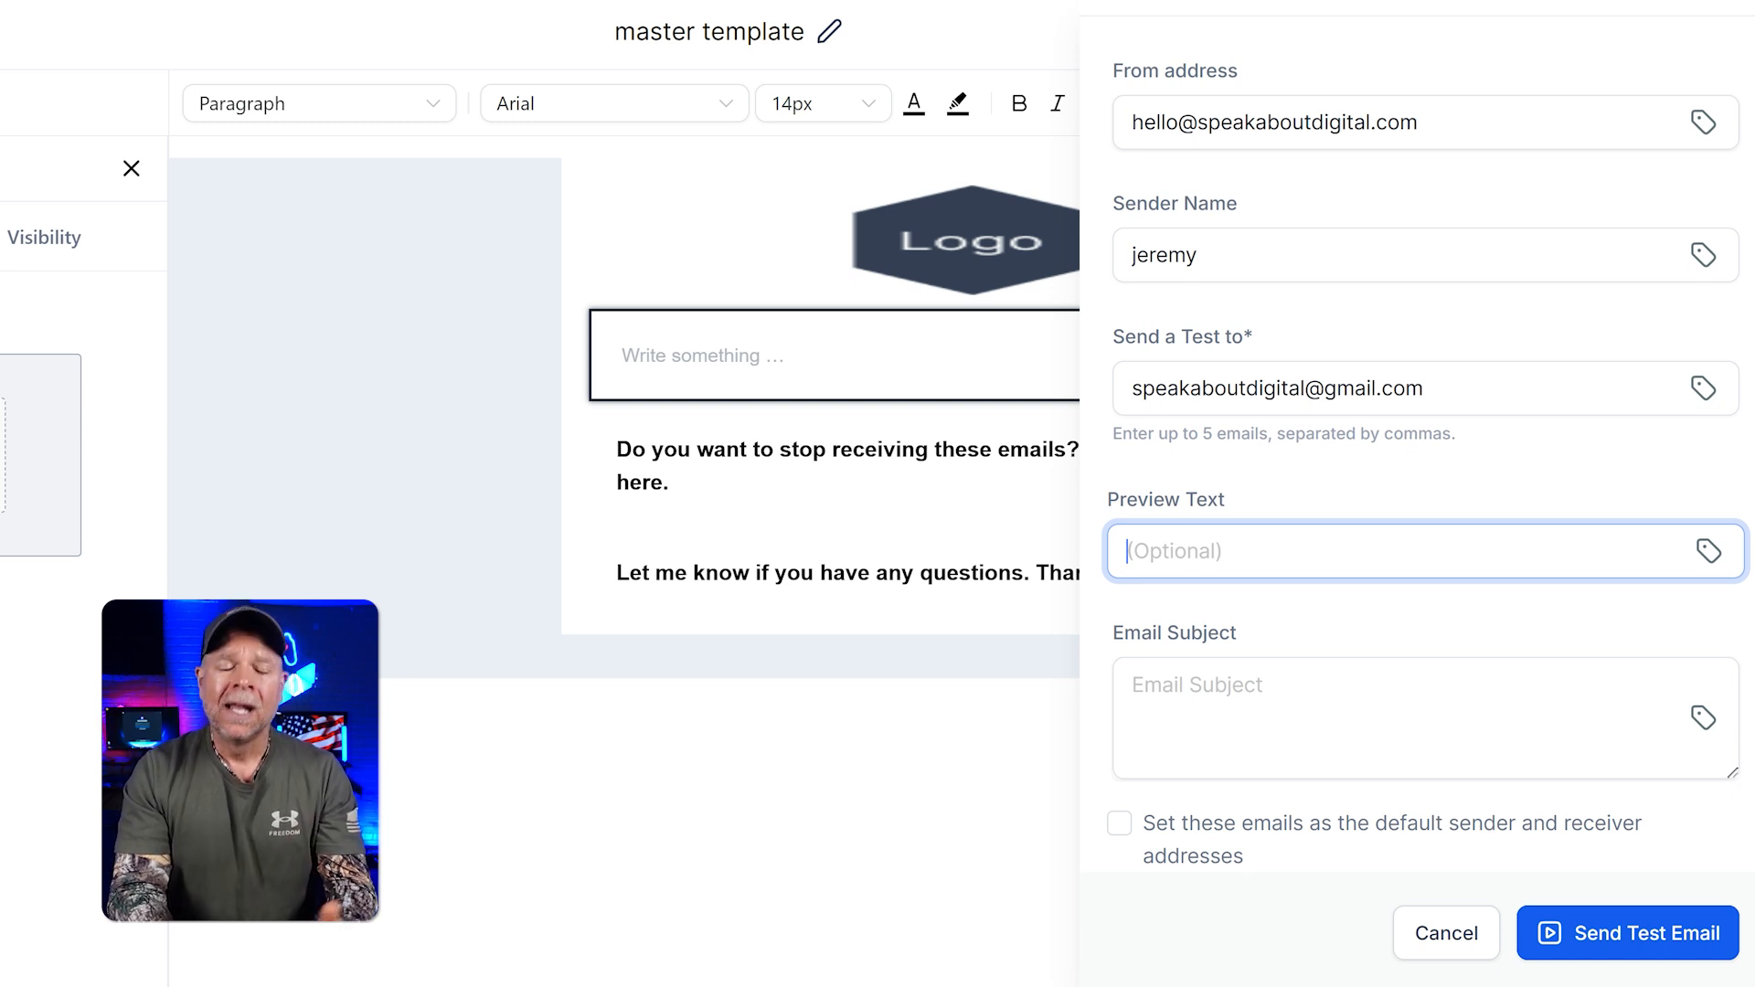
left_click(1197, 686)
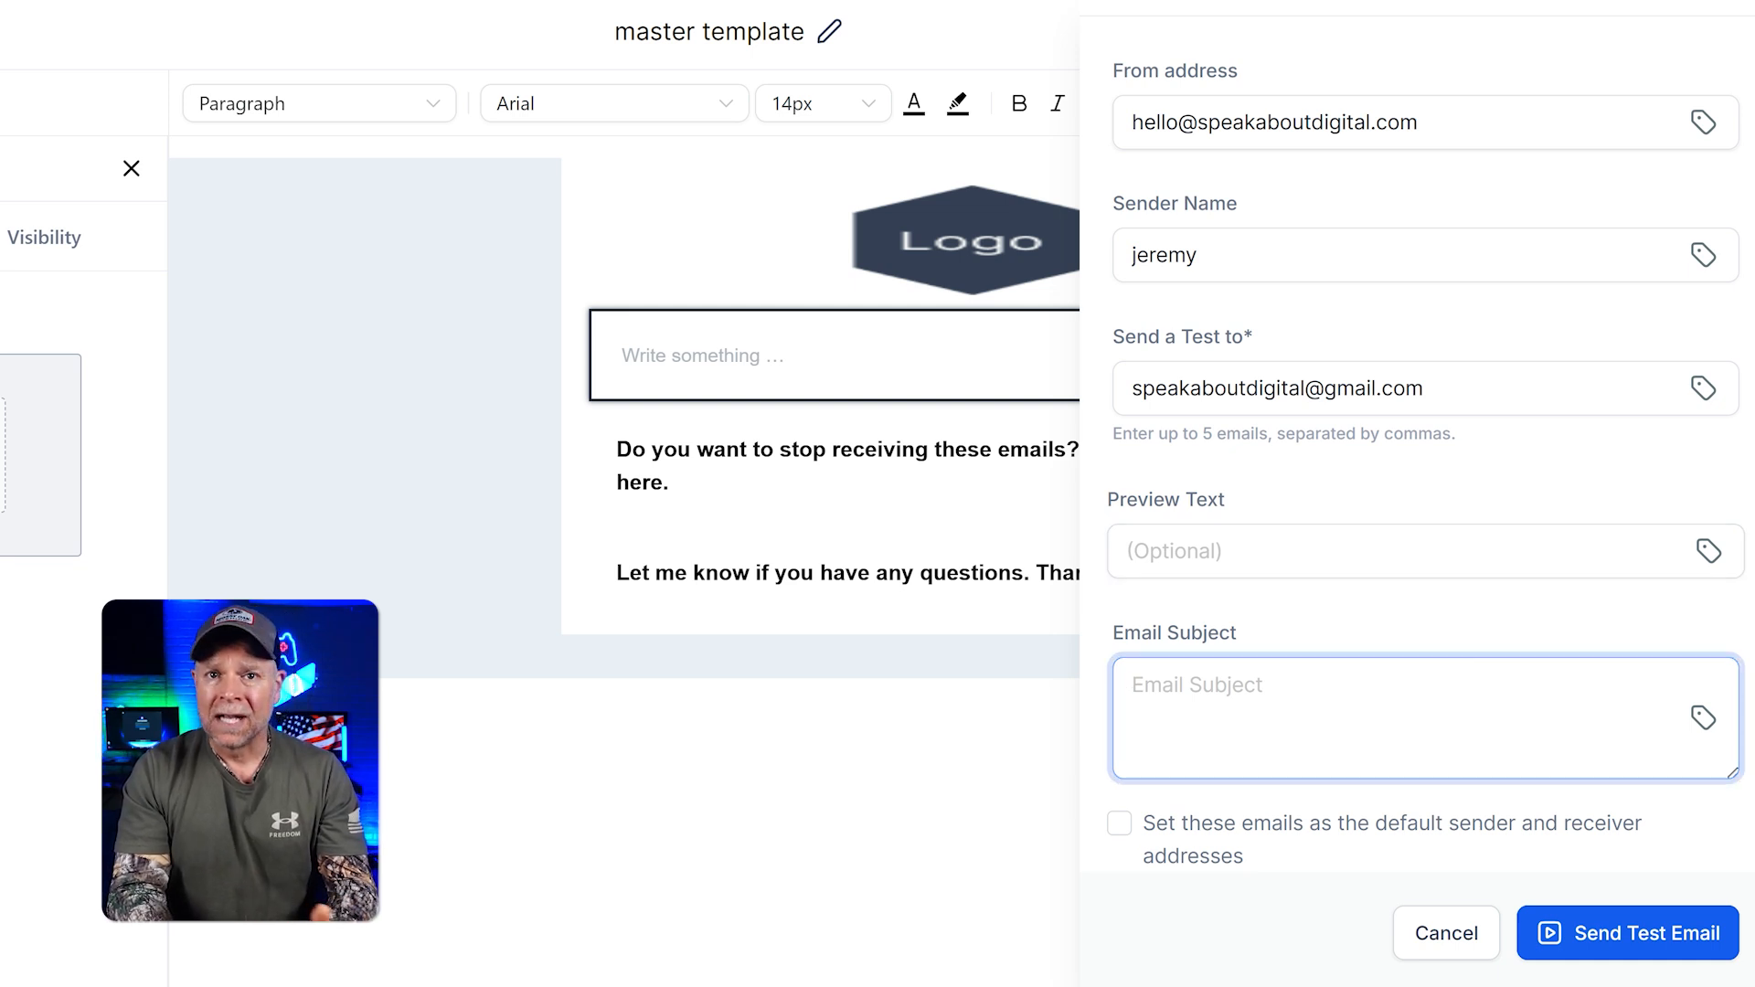
type("You won't believe what happened next")
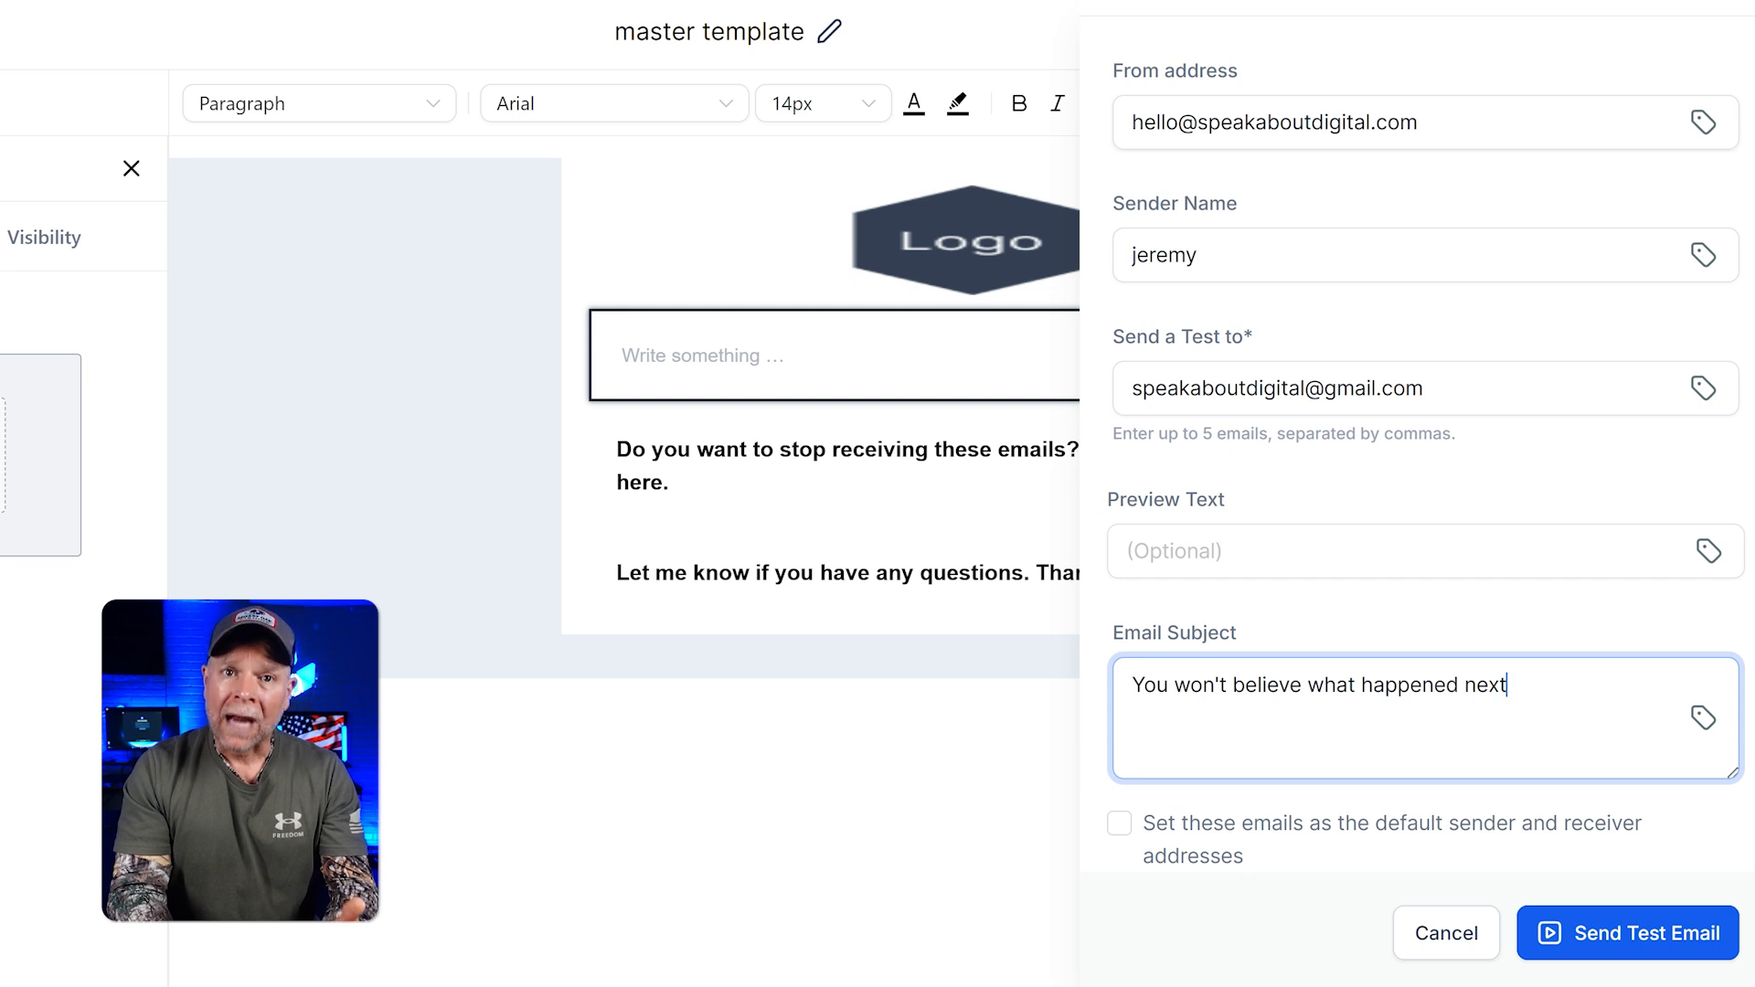